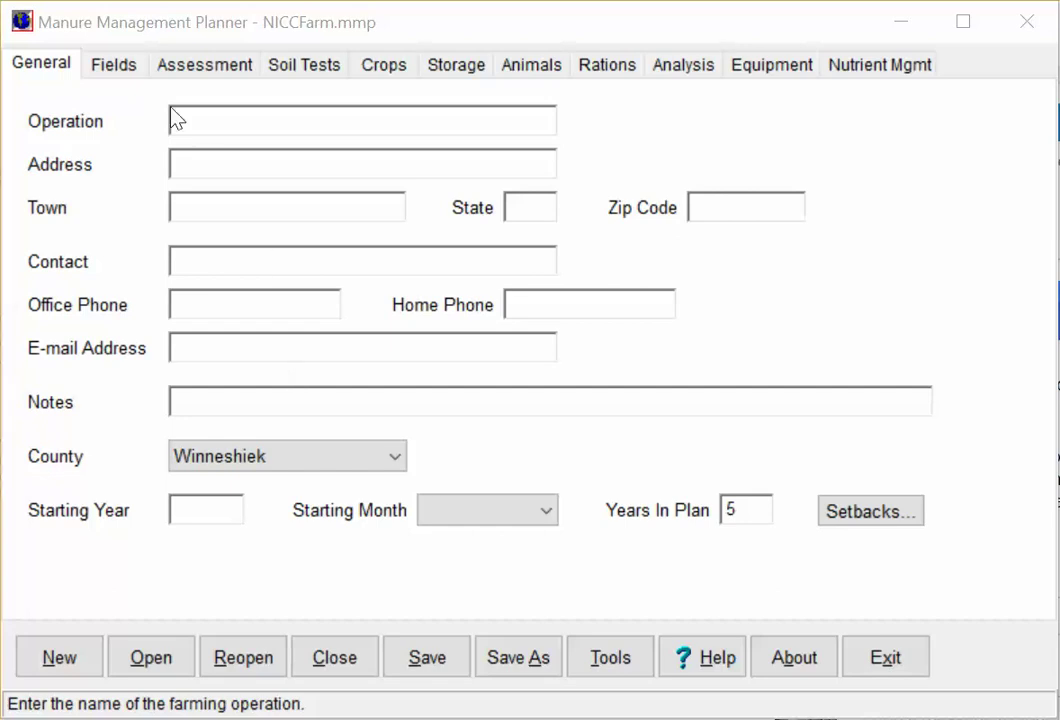
Preview the Fields and Assessment tabs, then confirm the General details with a September 2019 start.
{"action": "left_click", "coordinate": [110, 66]}
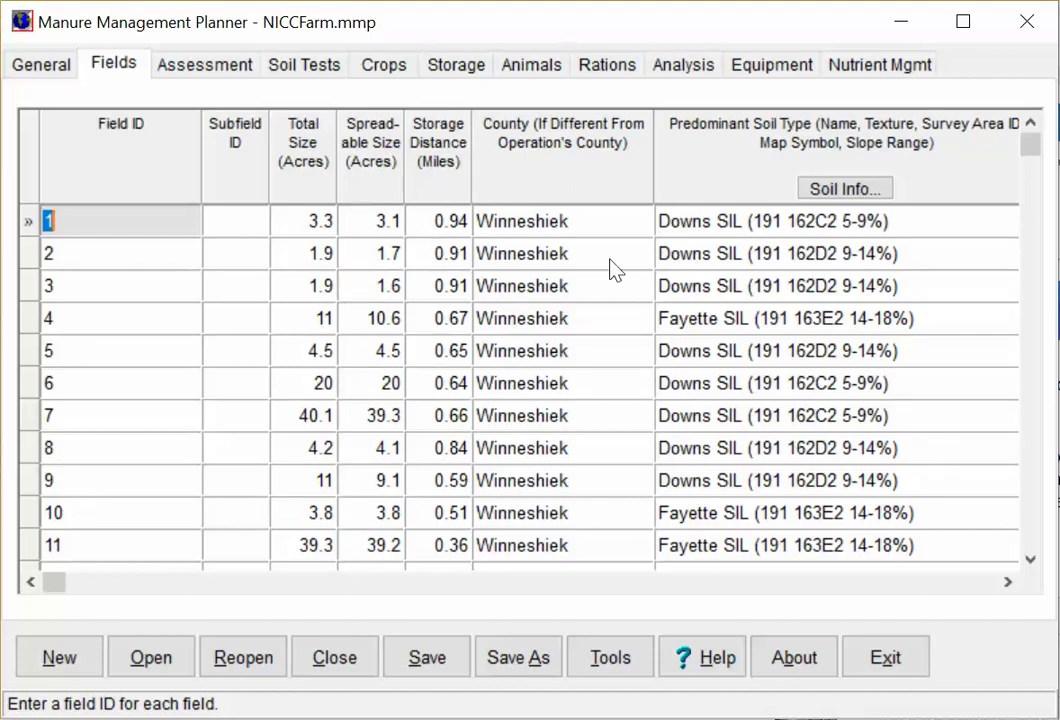
{"action": "left_click", "coordinate": [205, 68]}
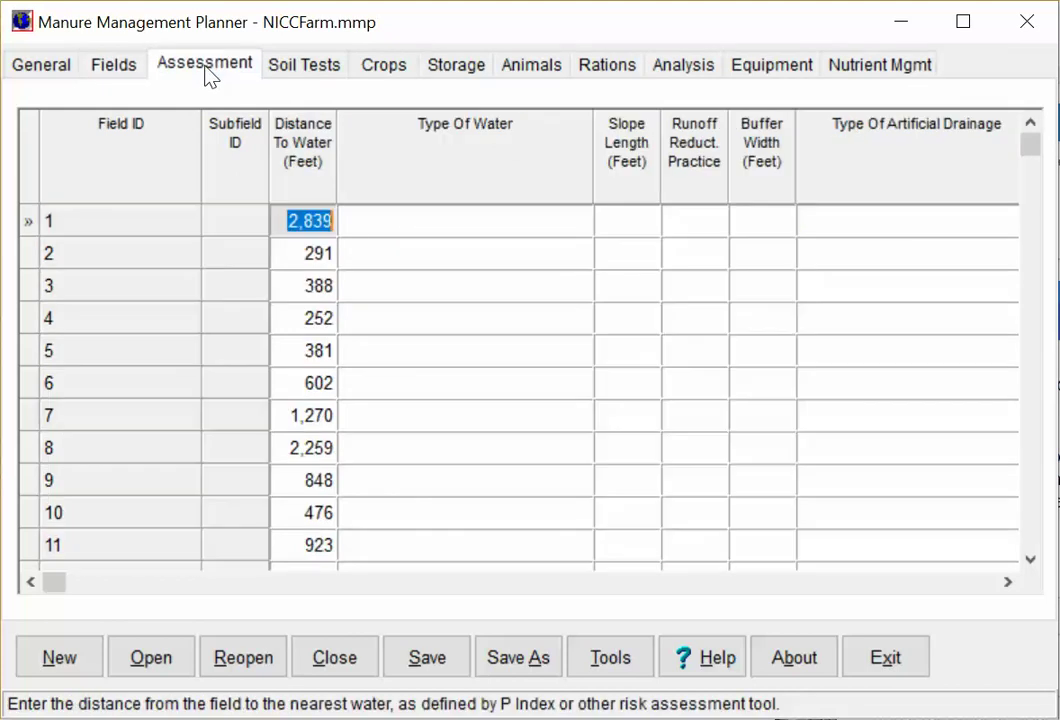
{"action": "left_click", "coordinate": [36, 68]}
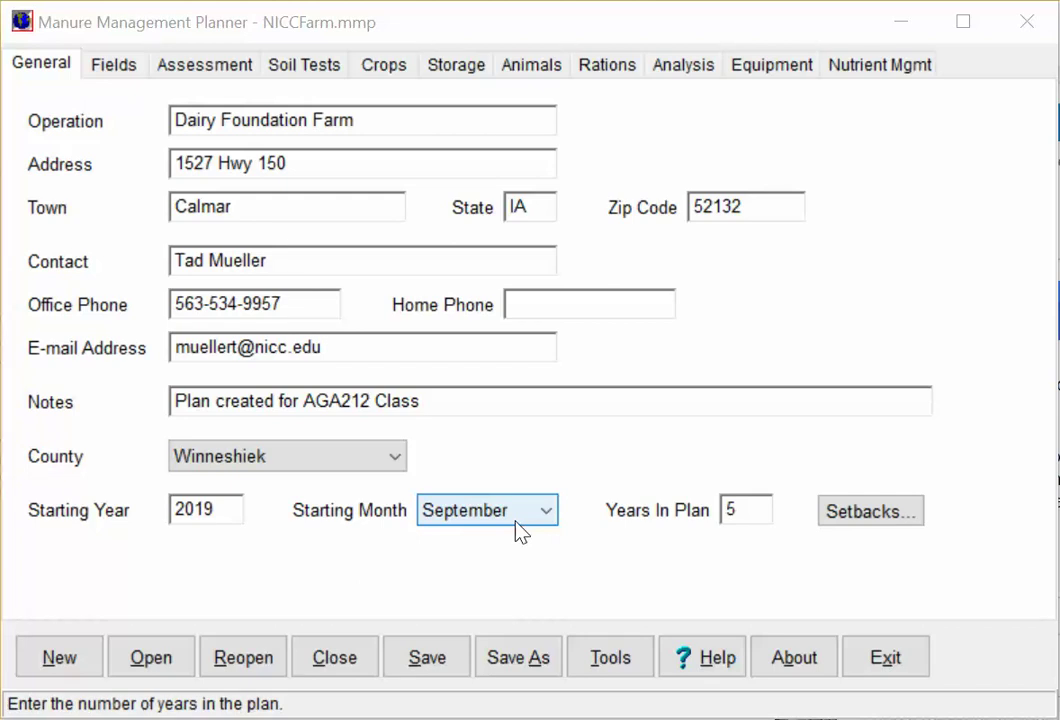
{"action": "left_click", "coordinate": [743, 510]}
Check NRCS standard as the manure setback requirement and confirm.
{"action": "left_click", "coordinate": [886, 517]}
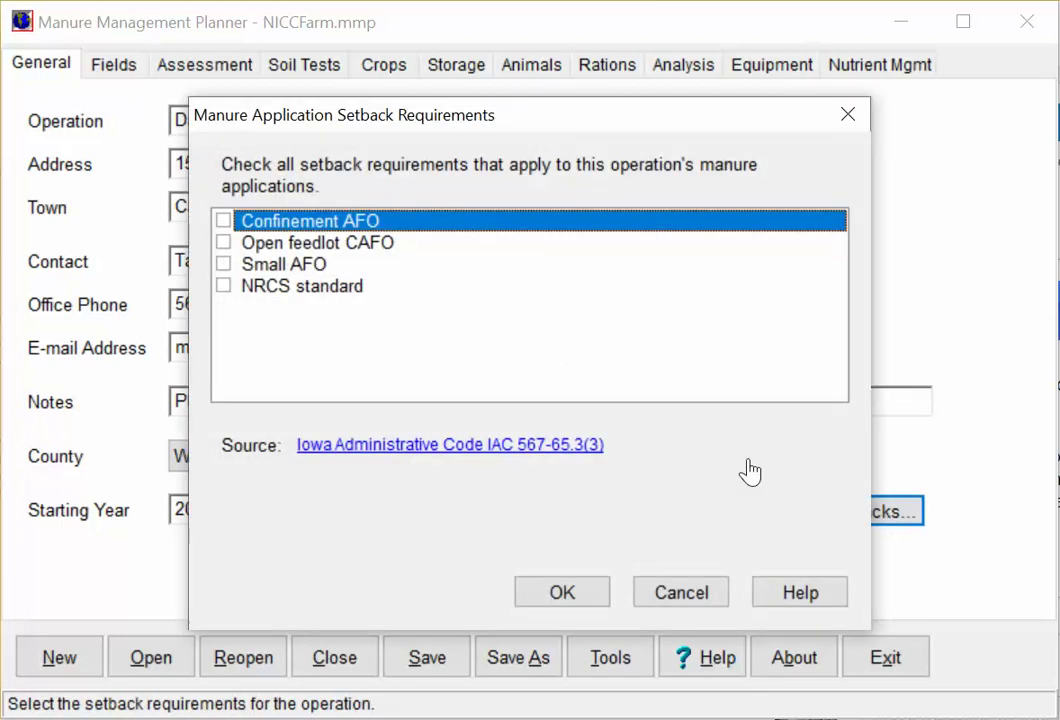
{"action": "left_click", "coordinate": [223, 287]}
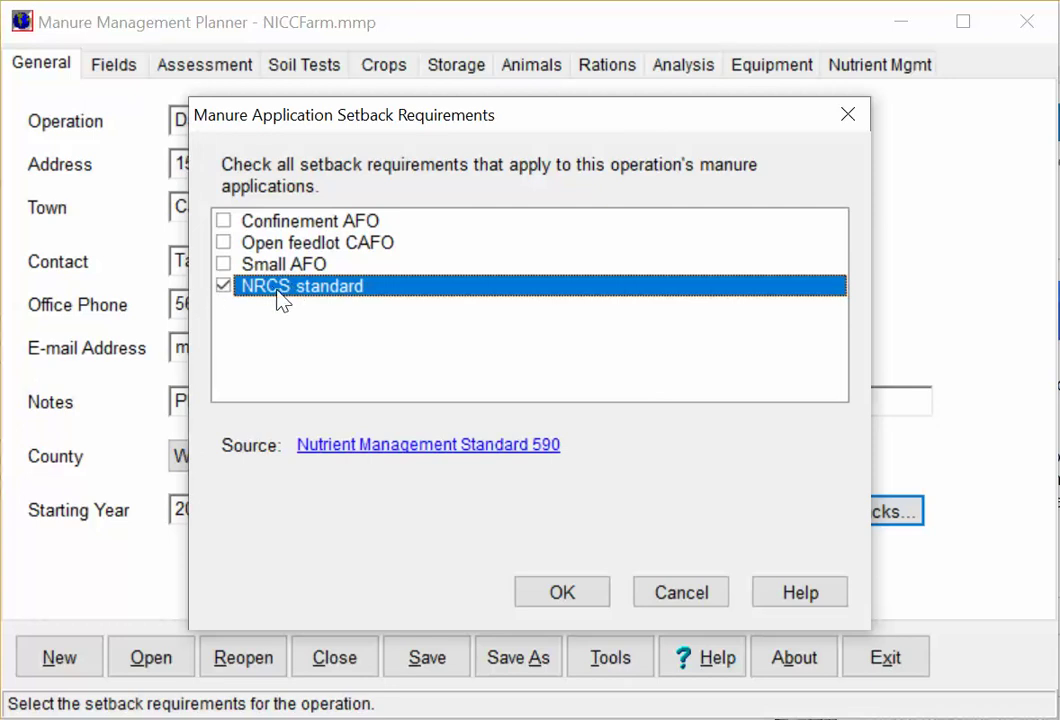
{"action": "left_click", "coordinate": [574, 593]}
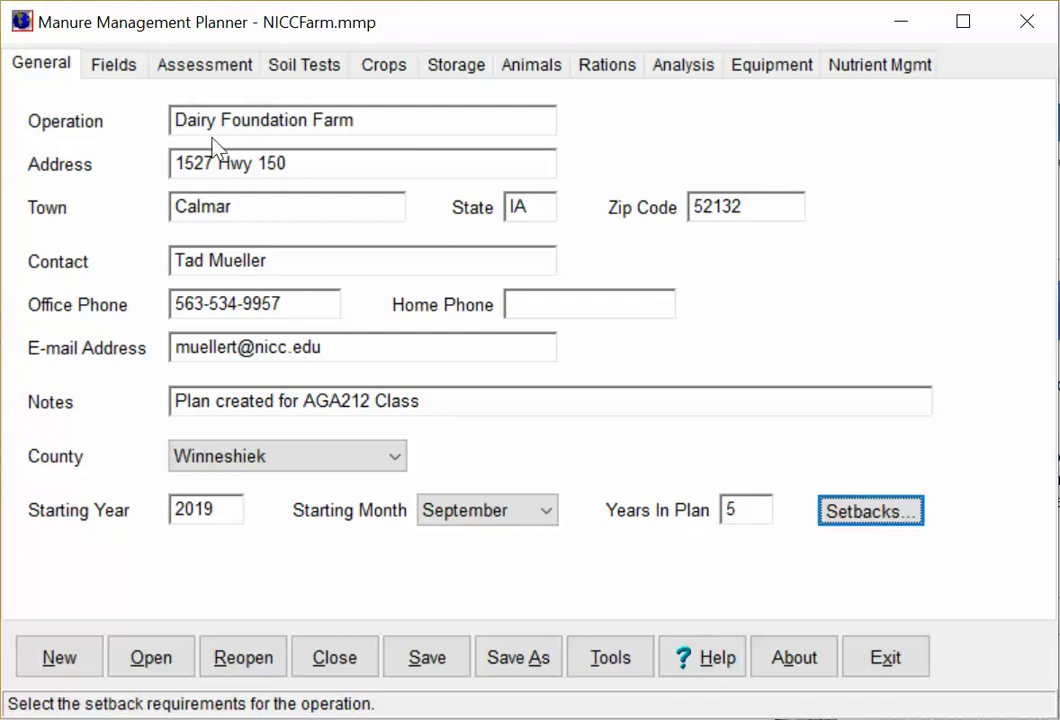
Scroll the Fields grid through the soil, watershed and FSA columns, then go to Assessment.
{"action": "left_click", "coordinate": [108, 68]}
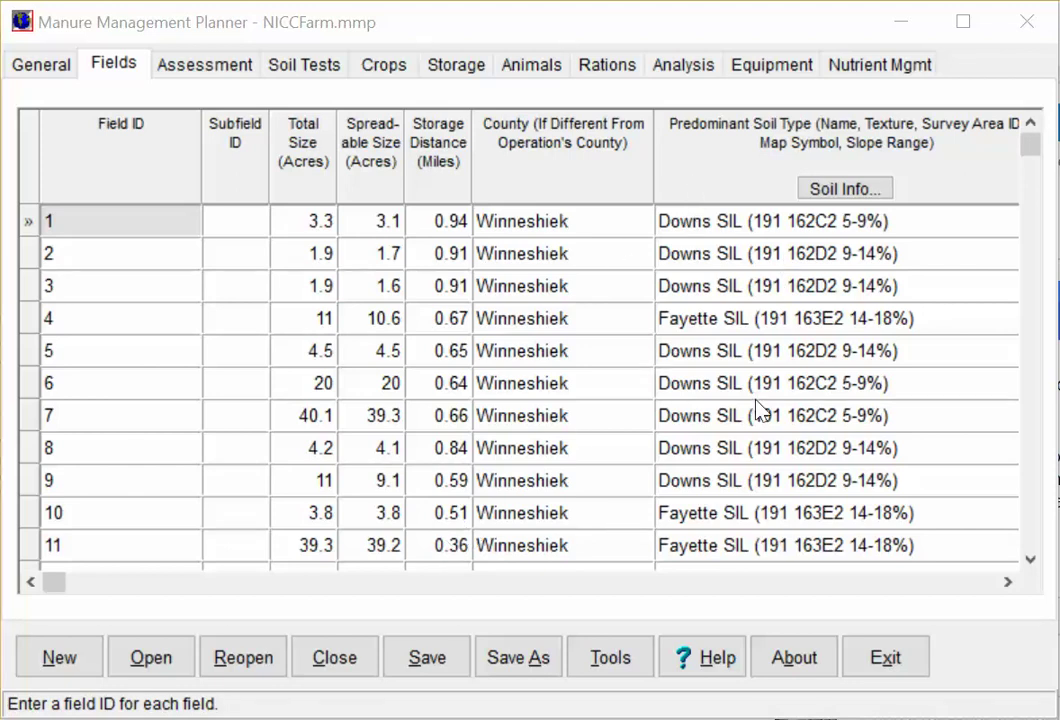
{"action": "left_click", "coordinate": [54, 581]}
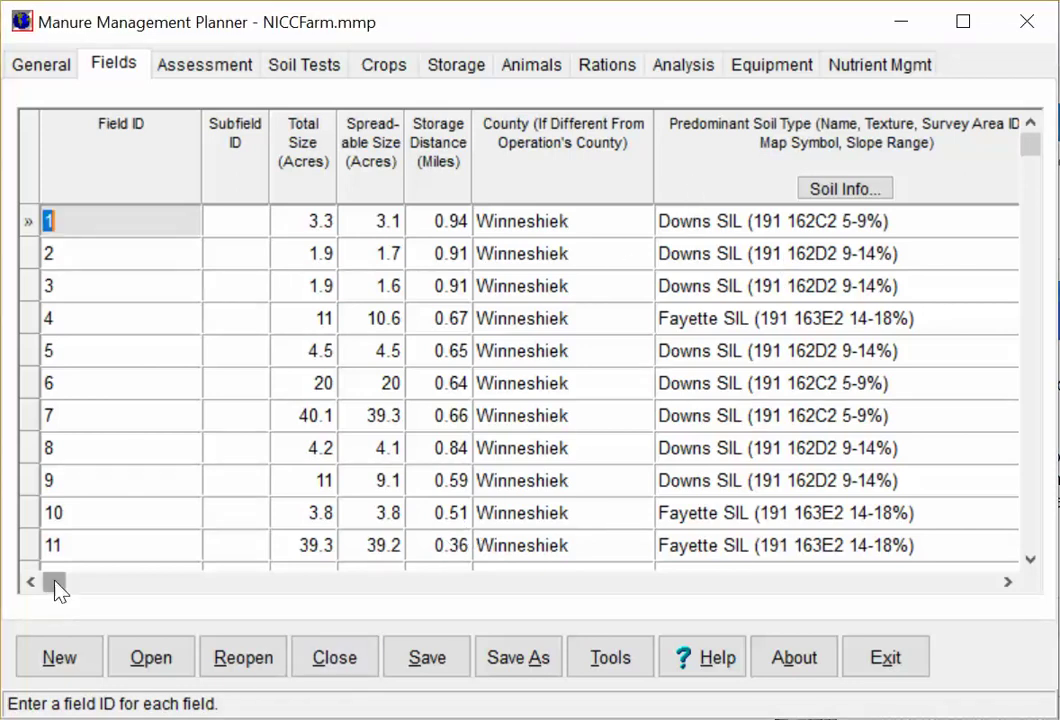
{"action": "left_click_drag", "start_coordinate": [54, 581], "coordinate": [277, 581]}
{"action": "left_click_drag", "start_coordinate": [286, 633], "coordinate": [473, 563]}
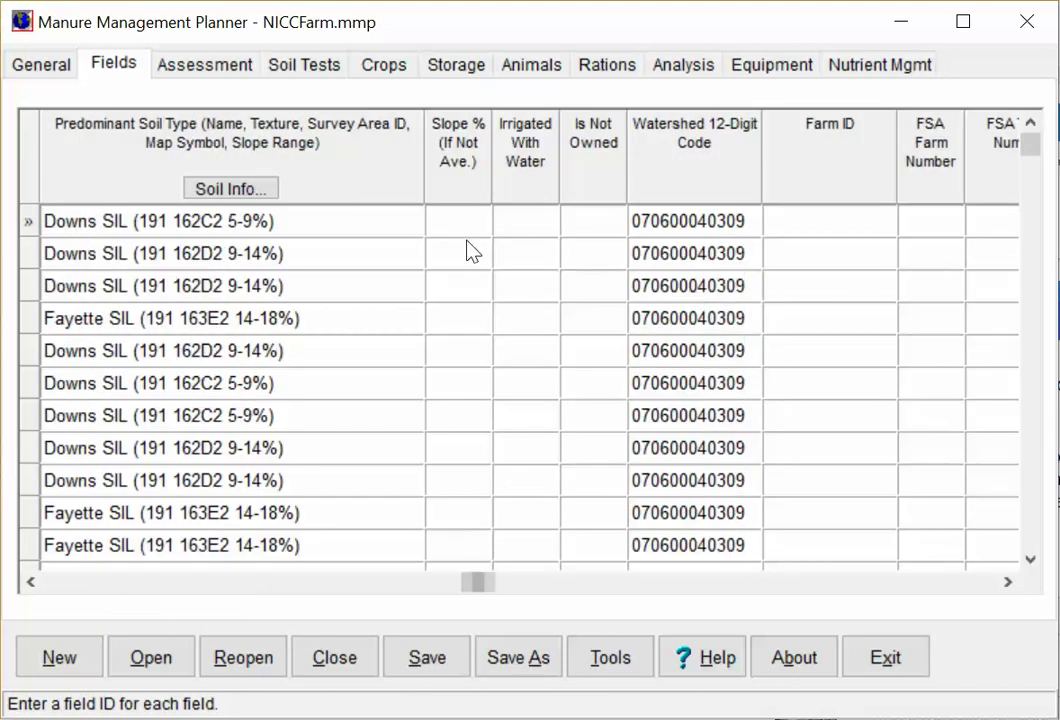
{"action": "left_click_drag", "start_coordinate": [467, 193], "coordinate": [397, 227]}
{"action": "left_click_drag", "start_coordinate": [516, 592], "coordinate": [549, 594]}
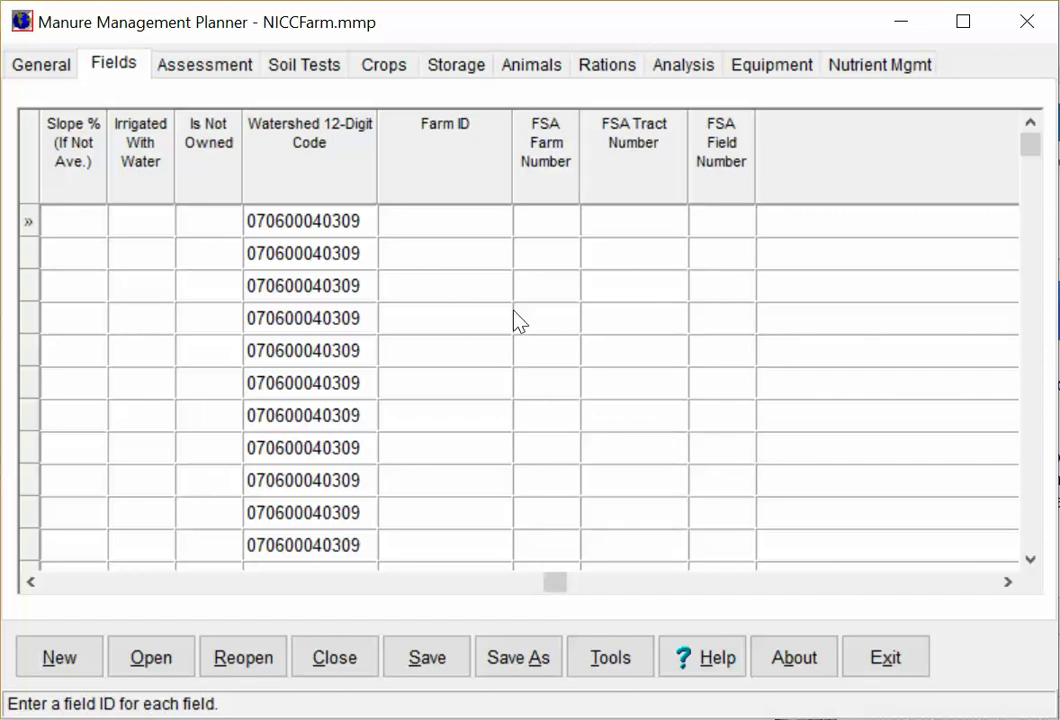
{"action": "left_click", "coordinate": [208, 75]}
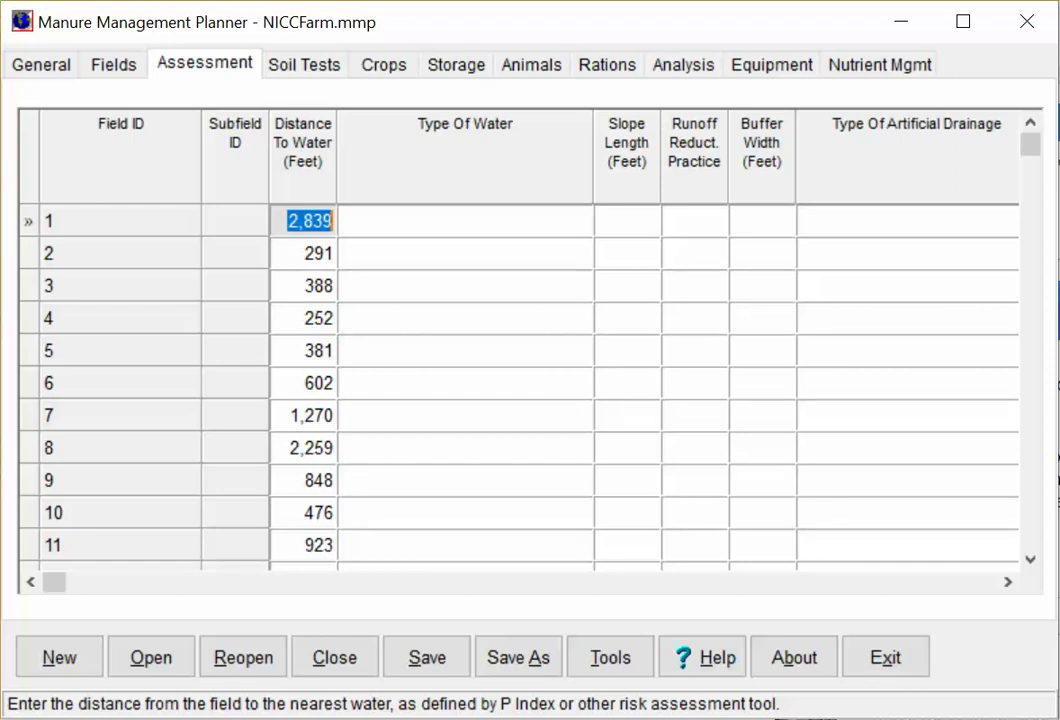
Choose Pond as field 1's type of water.
{"action": "left_click", "coordinate": [562, 226]}
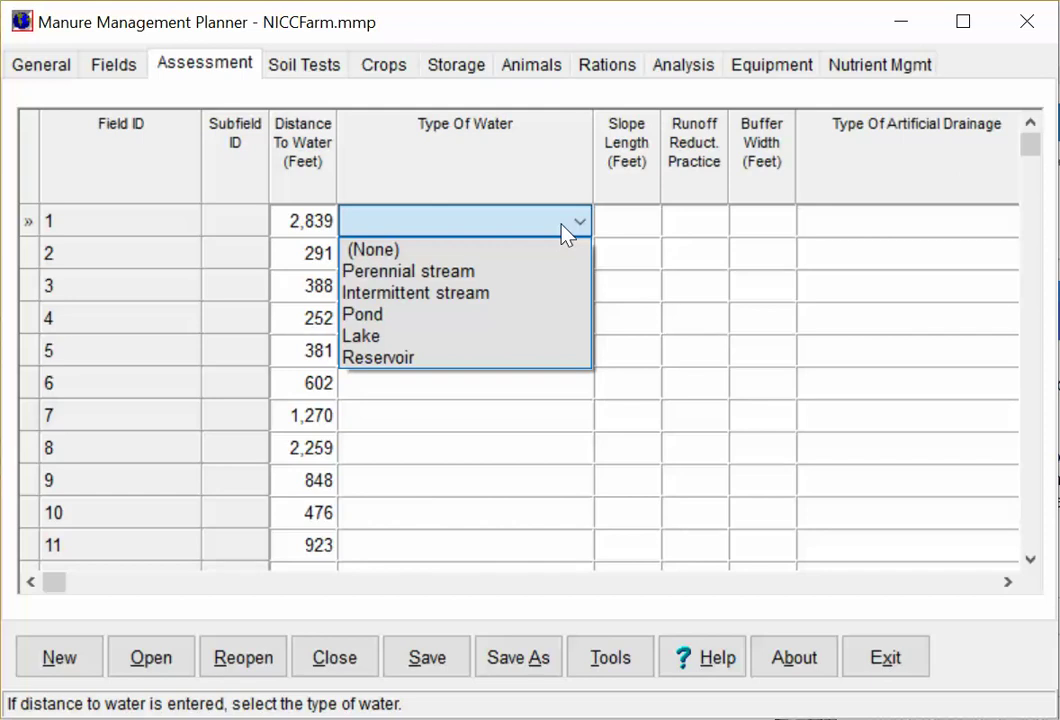
{"action": "left_click", "coordinate": [467, 321]}
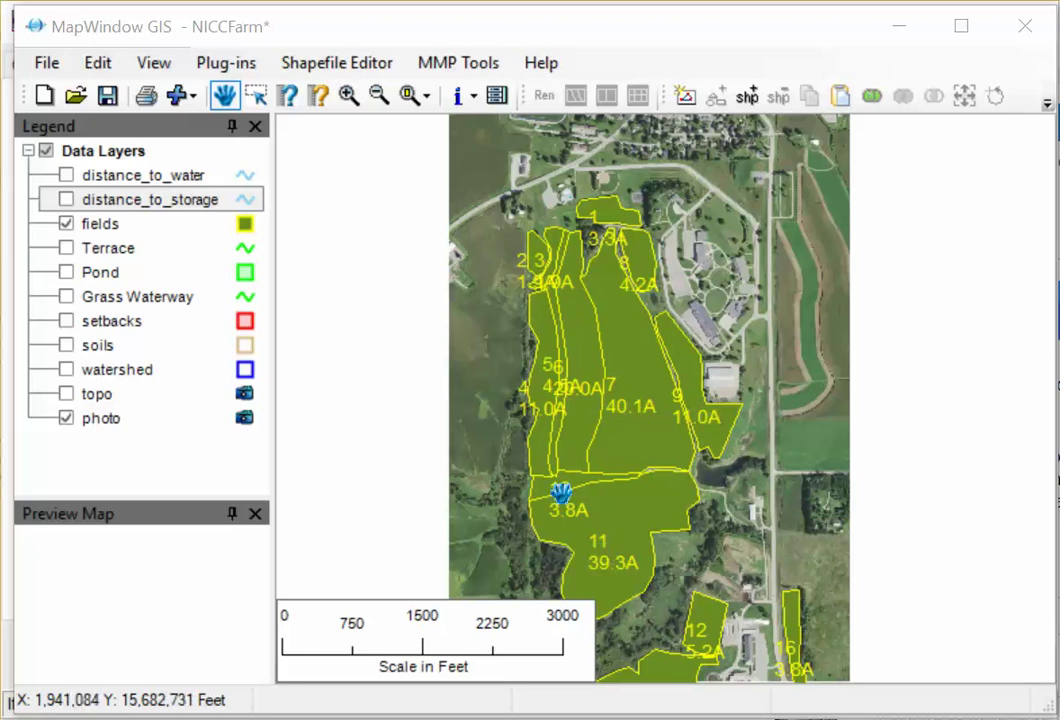
Turn on the distance_to_water layer in MapWindow's legend, then return to the planner.
{"action": "left_click", "coordinate": [66, 176]}
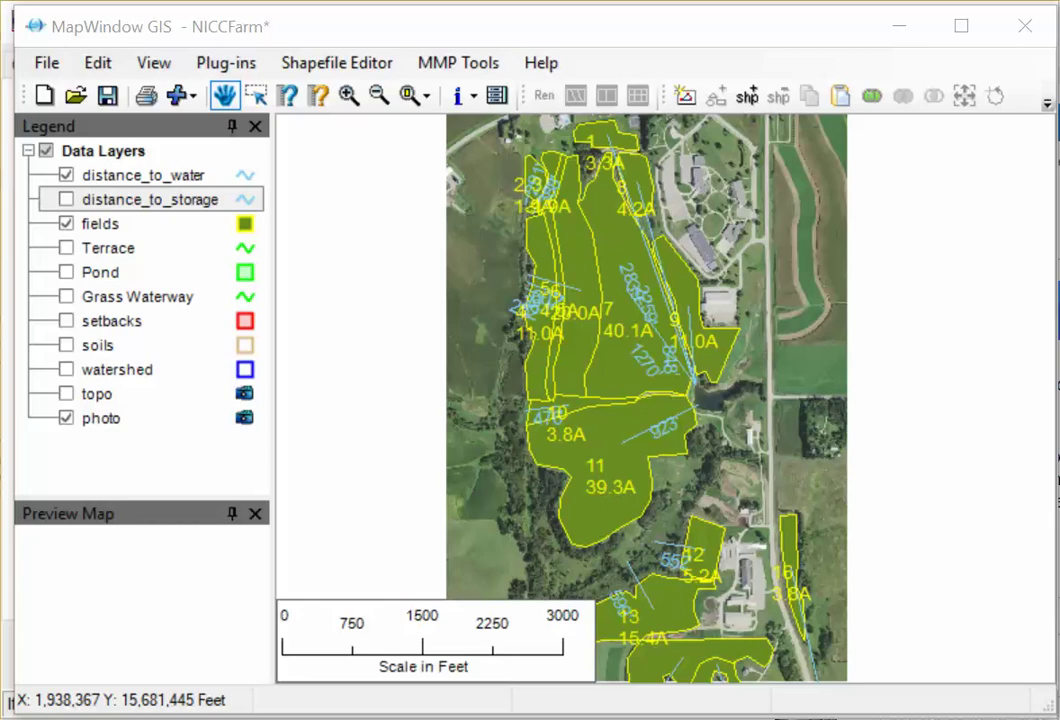
{"action": "key", "text": "alt+Tab"}
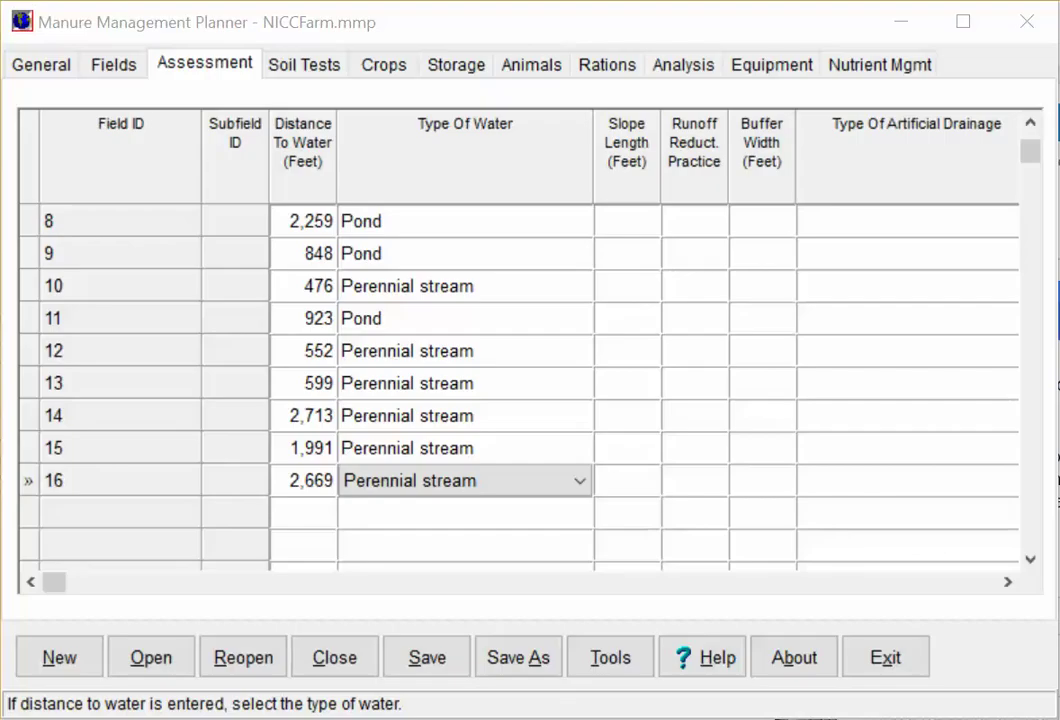
Scroll the Assessment grid right to the erosion and sediment trap columns for fields 8–16.
{"action": "left_click", "coordinate": [1008, 588]}
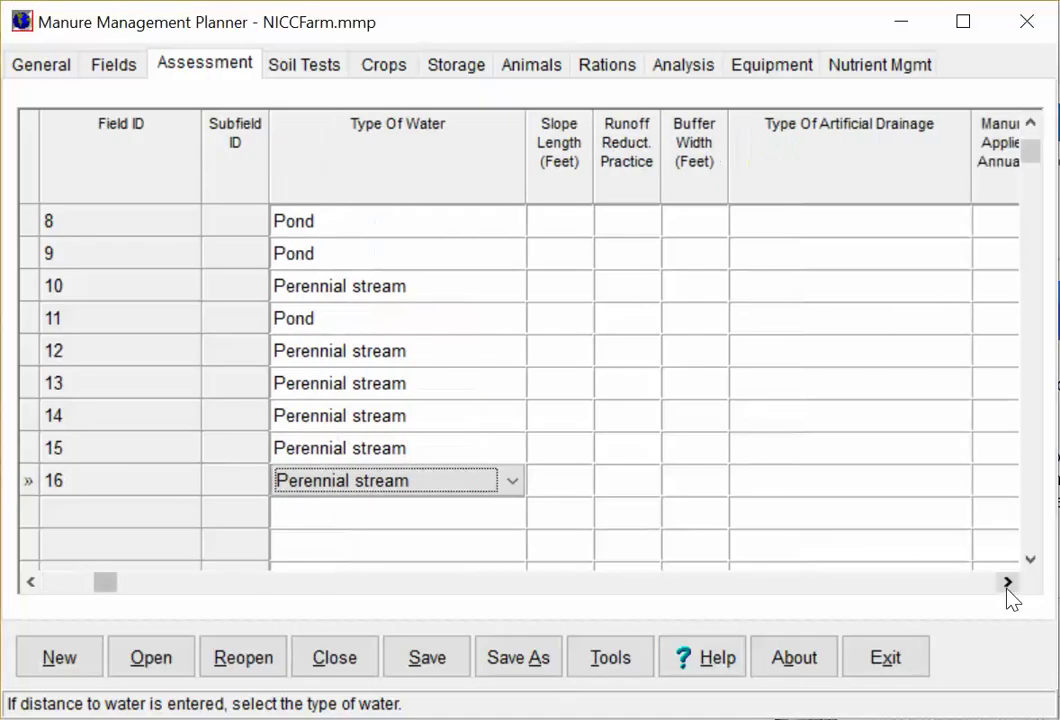
{"action": "left_click", "coordinate": [1008, 588]}
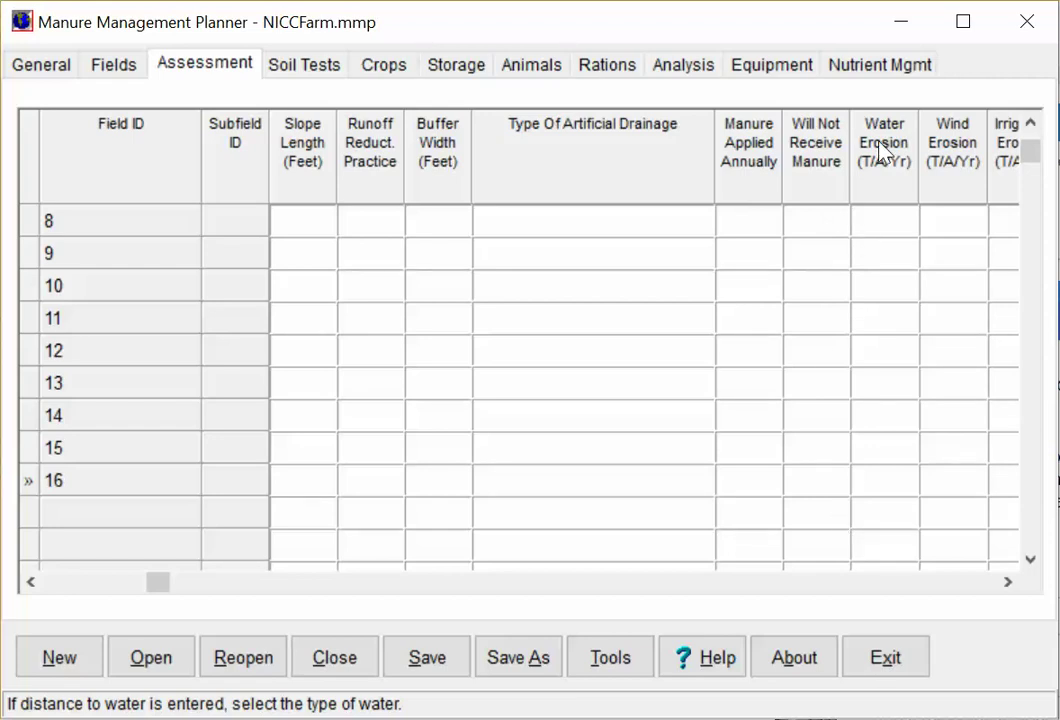
{"action": "left_click_drag", "start_coordinate": [1008, 584], "coordinate": [1006, 587]}
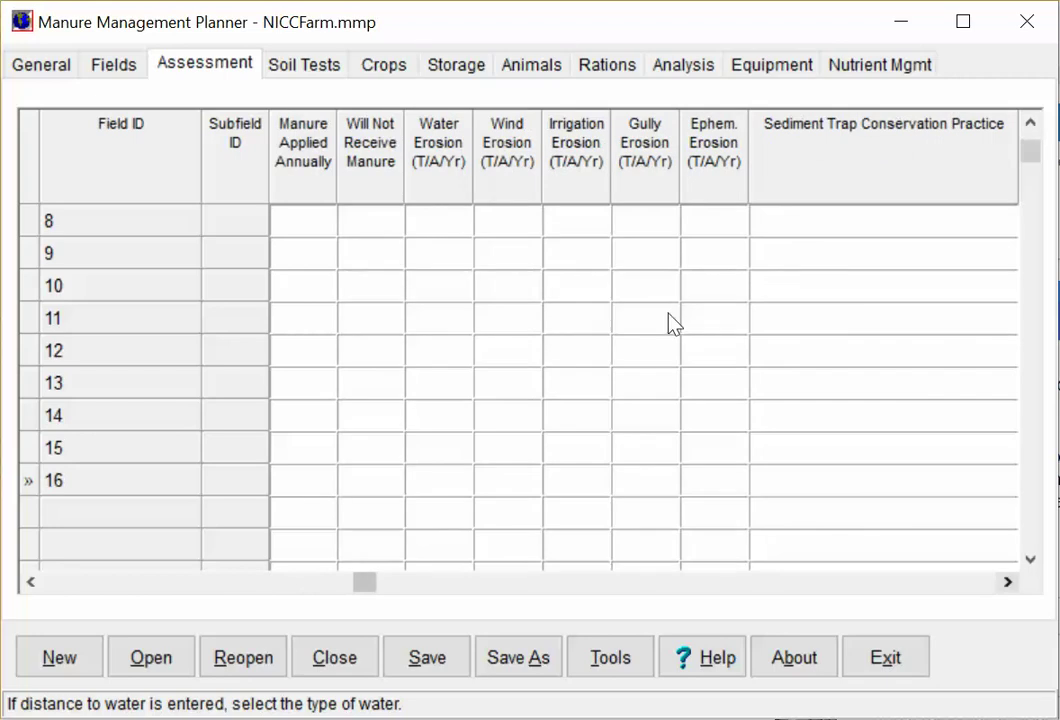
Open Soil Tests and scroll through every field's results out to the SO4-S column.
{"action": "left_click", "coordinate": [304, 64]}
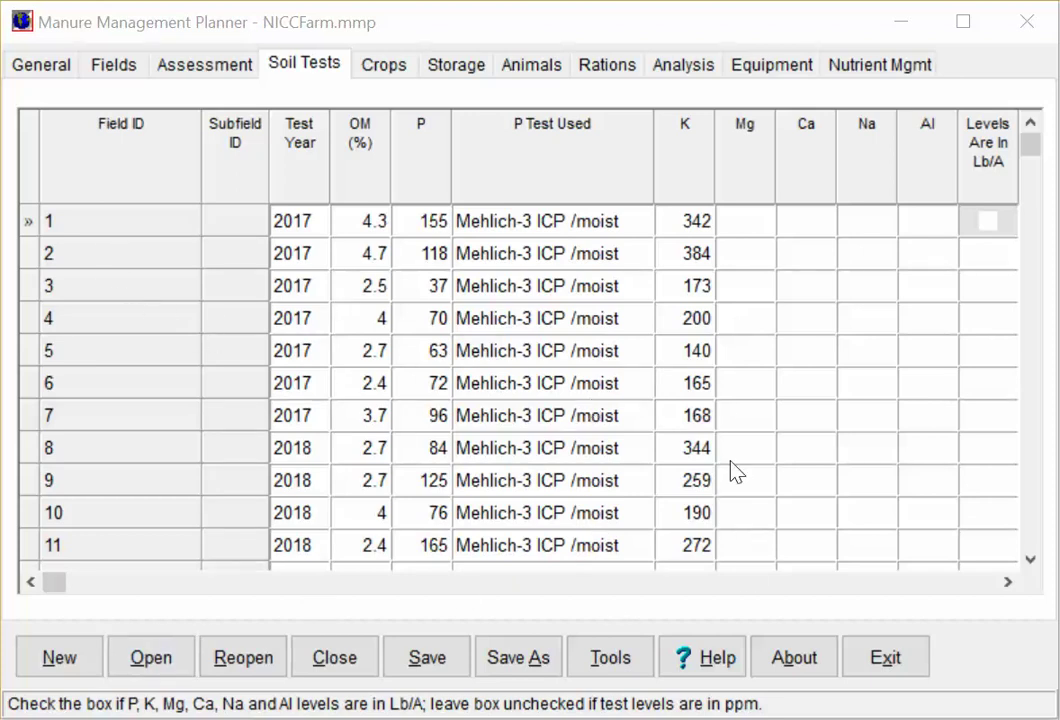
{"action": "left_click", "coordinate": [1037, 564]}
{"action": "left_click", "coordinate": [1037, 564]}
{"action": "left_click", "coordinate": [1037, 564]}
{"action": "left_click", "coordinate": [1037, 564]}
{"action": "left_click", "coordinate": [1037, 564]}
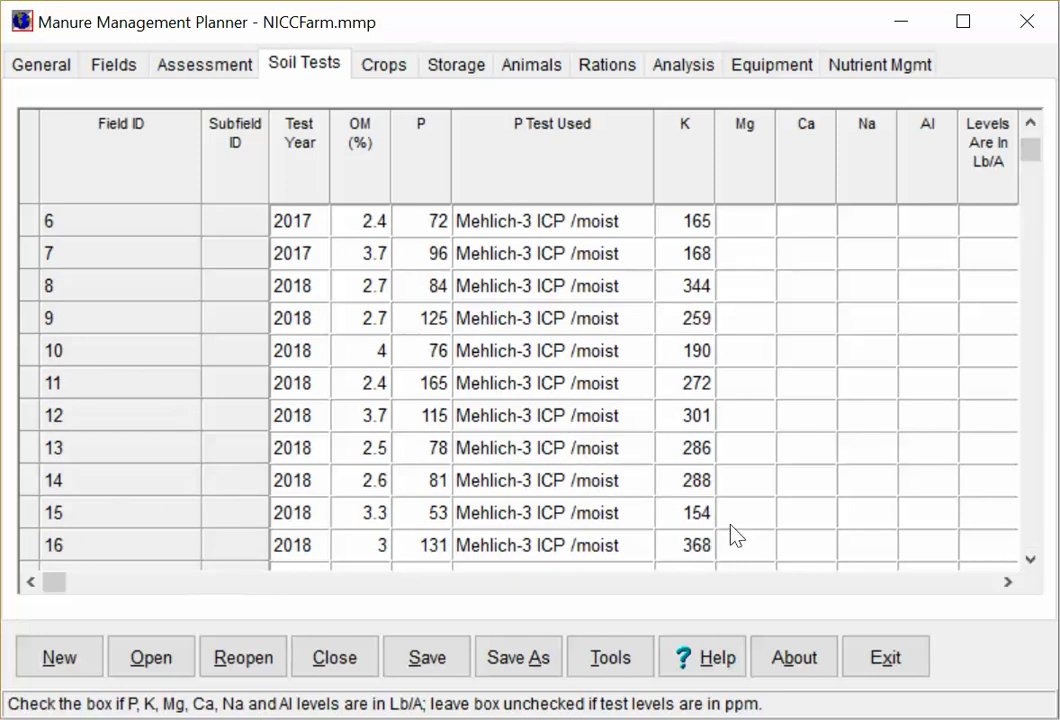
{"action": "left_click", "coordinate": [1007, 583]}
{"action": "left_click", "coordinate": [1007, 583]}
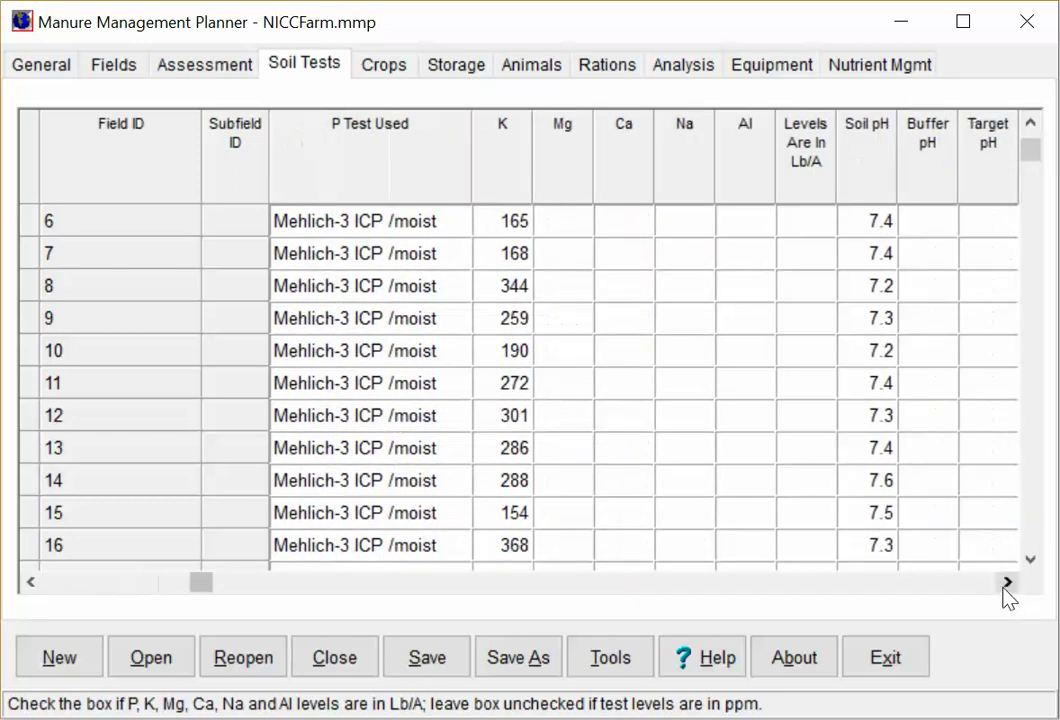
{"action": "left_click", "coordinate": [1007, 583]}
{"action": "left_click", "coordinate": [1007, 583]}
{"action": "left_click", "coordinate": [1007, 583]}
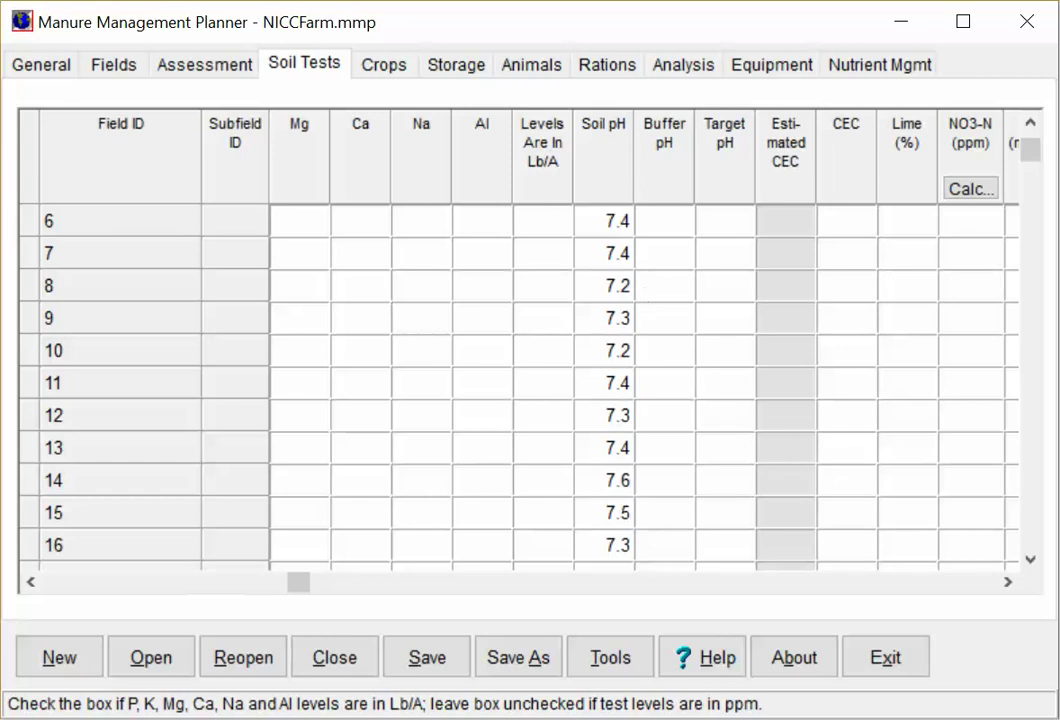
{"action": "left_click", "coordinate": [1030, 122]}
{"action": "left_click", "coordinate": [1030, 122]}
{"action": "left_click", "coordinate": [1030, 122]}
{"action": "left_click", "coordinate": [1030, 122]}
{"action": "left_click", "coordinate": [1030, 122]}
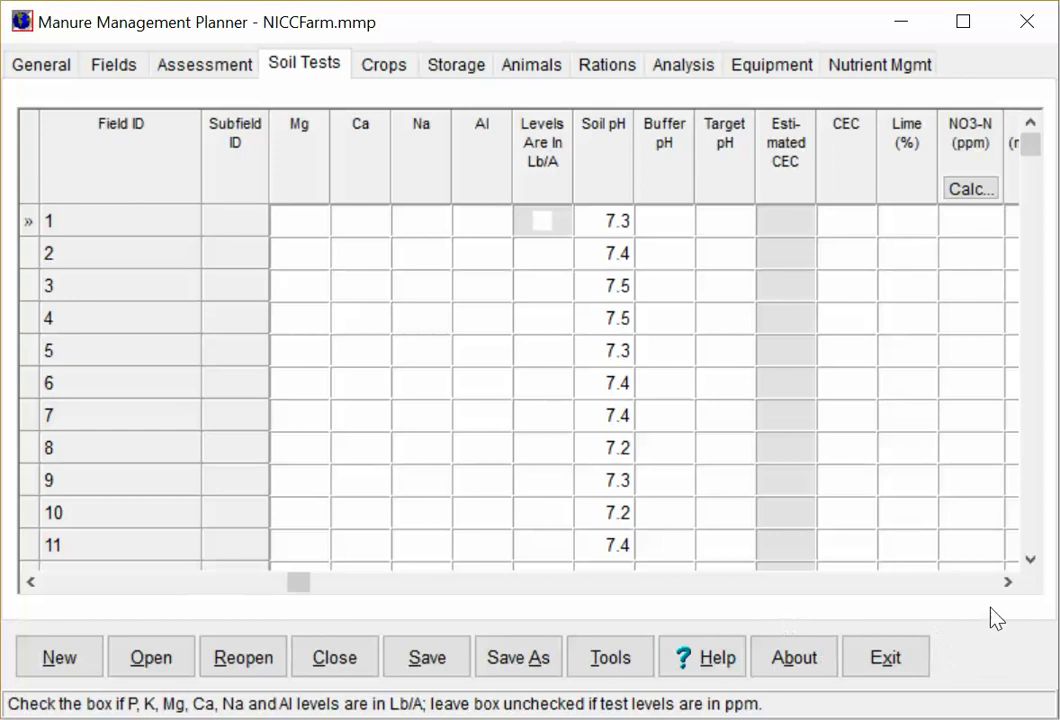
{"action": "left_click", "coordinate": [1008, 582]}
{"action": "left_click", "coordinate": [1008, 582]}
{"action": "left_click", "coordinate": [1008, 582]}
{"action": "left_click", "coordinate": [1008, 582]}
{"action": "left_click", "coordinate": [1008, 582]}
{"action": "left_click", "coordinate": [1008, 582]}
{"action": "left_click", "coordinate": [1008, 582]}
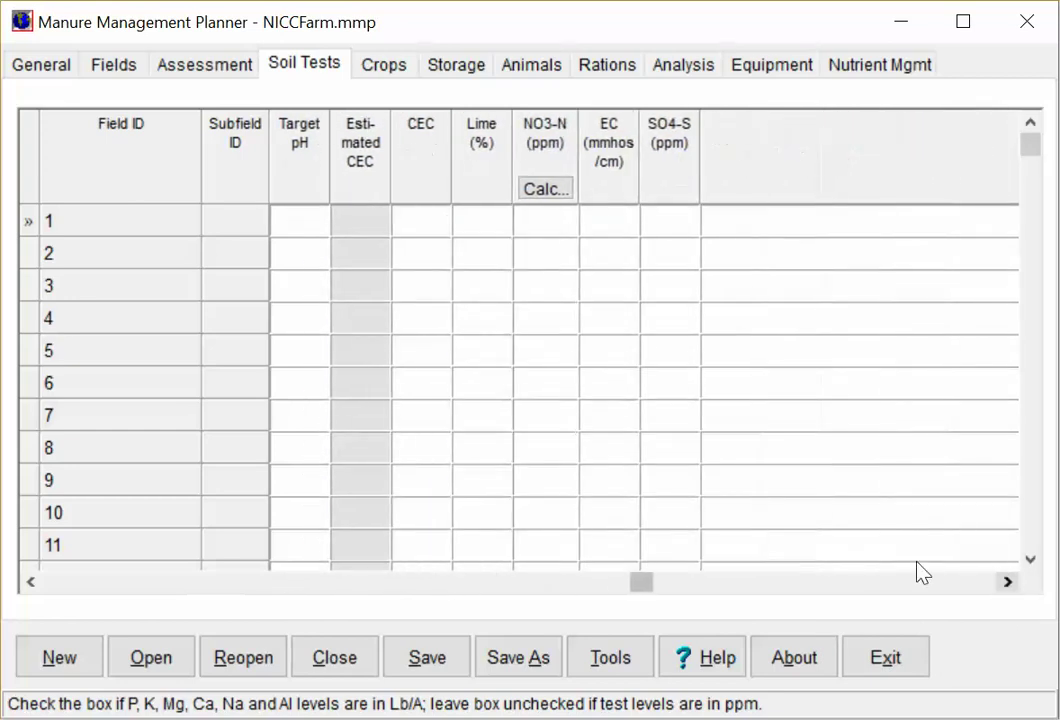
{"action": "left_click_drag", "start_coordinate": [644, 584], "coordinate": [72, 600]}
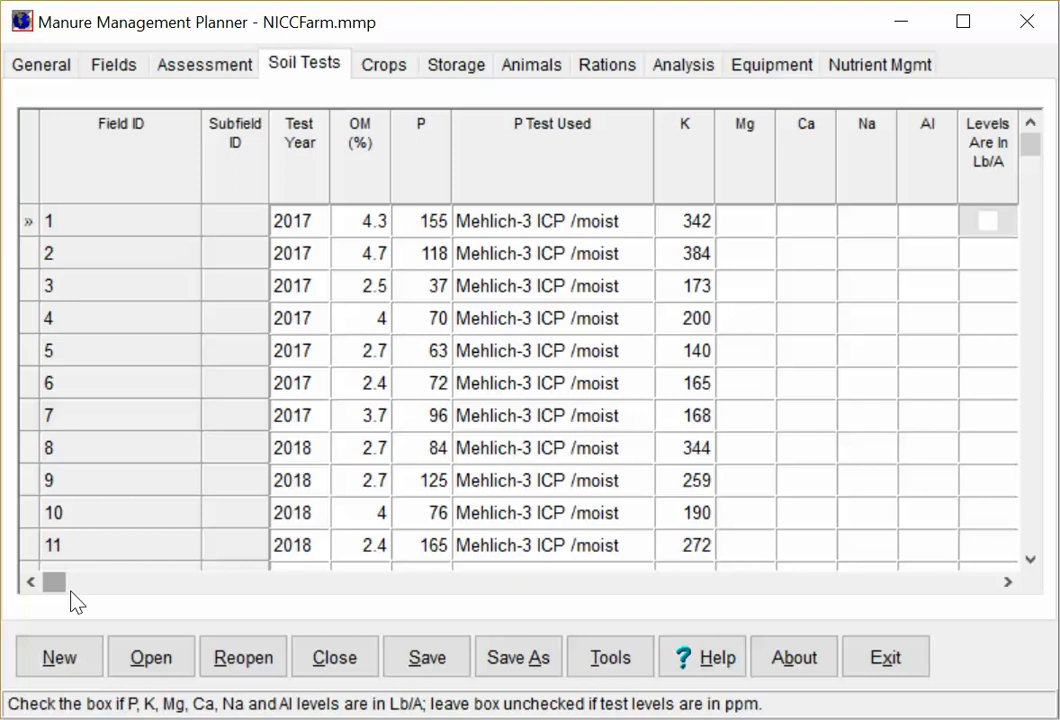
On the Crops page, plan Corn silage for field 1 in 2020.
{"action": "left_click", "coordinate": [378, 70]}
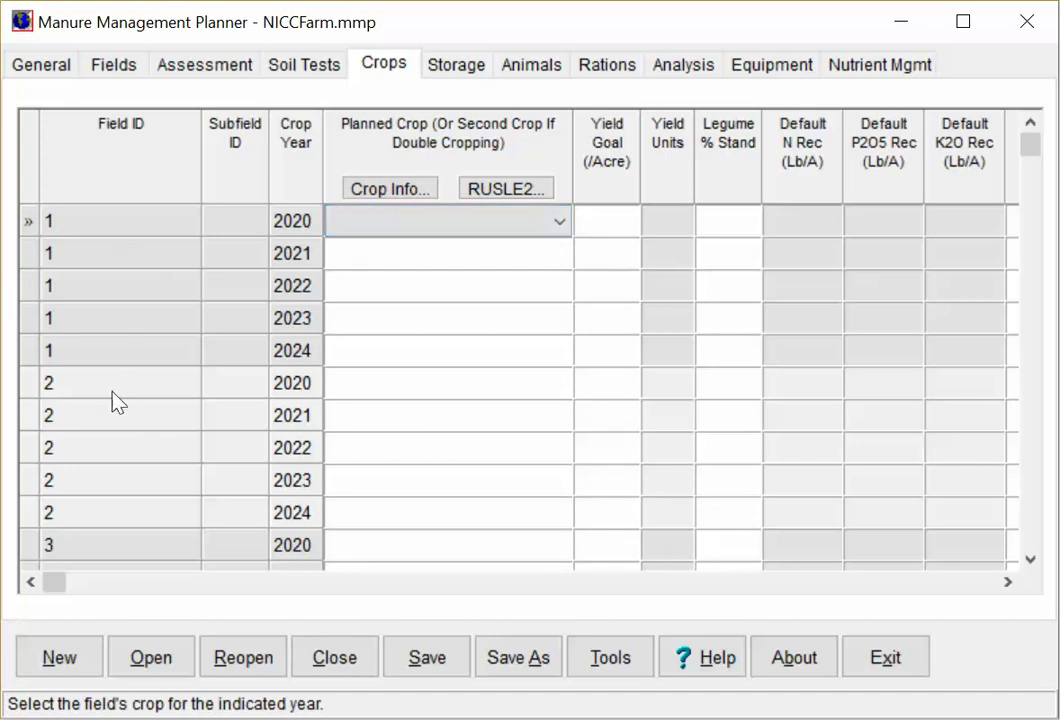
{"action": "left_click", "coordinate": [1029, 559]}
{"action": "left_click", "coordinate": [1029, 559]}
{"action": "left_click", "coordinate": [1030, 559]}
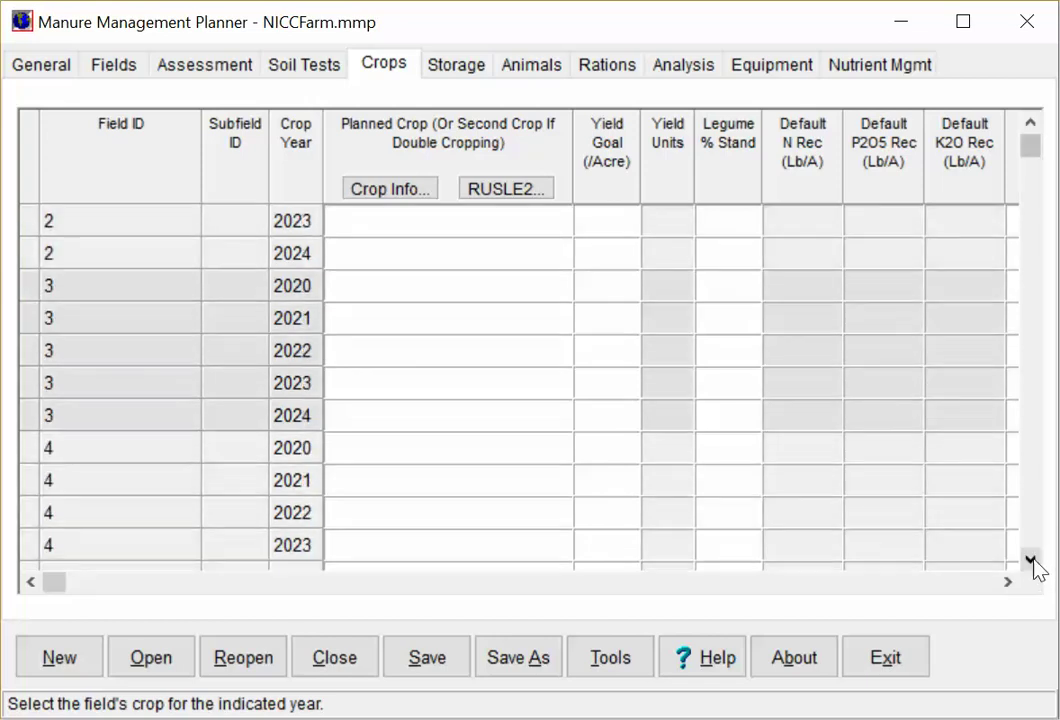
{"action": "left_click", "coordinate": [1030, 123]}
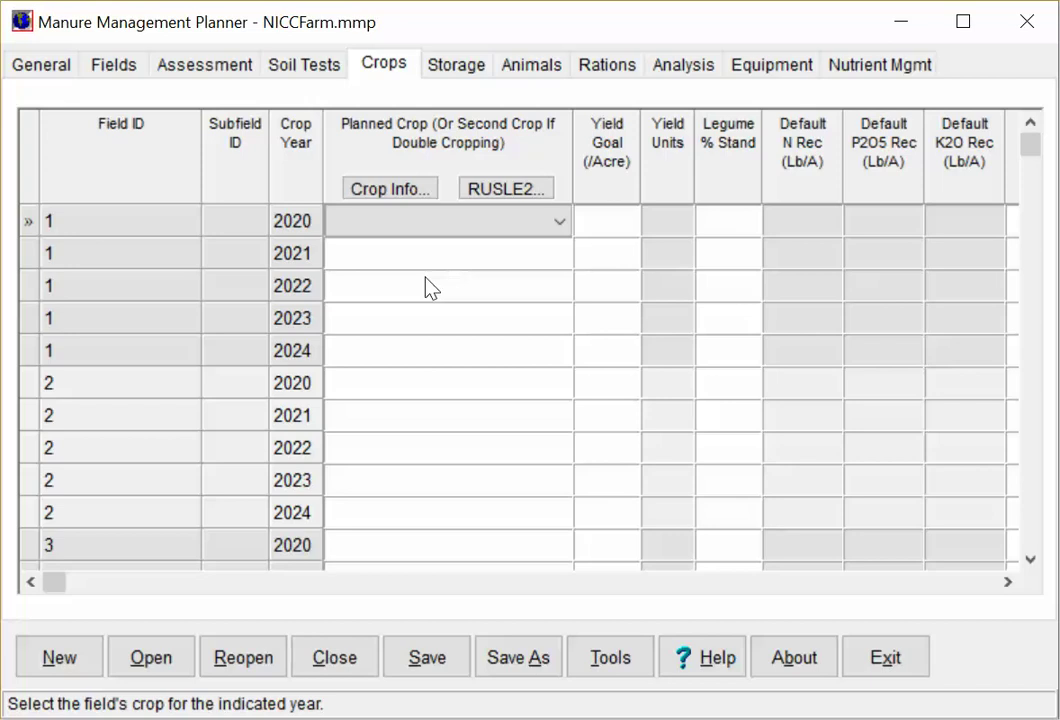
{"action": "left_click", "coordinate": [564, 227]}
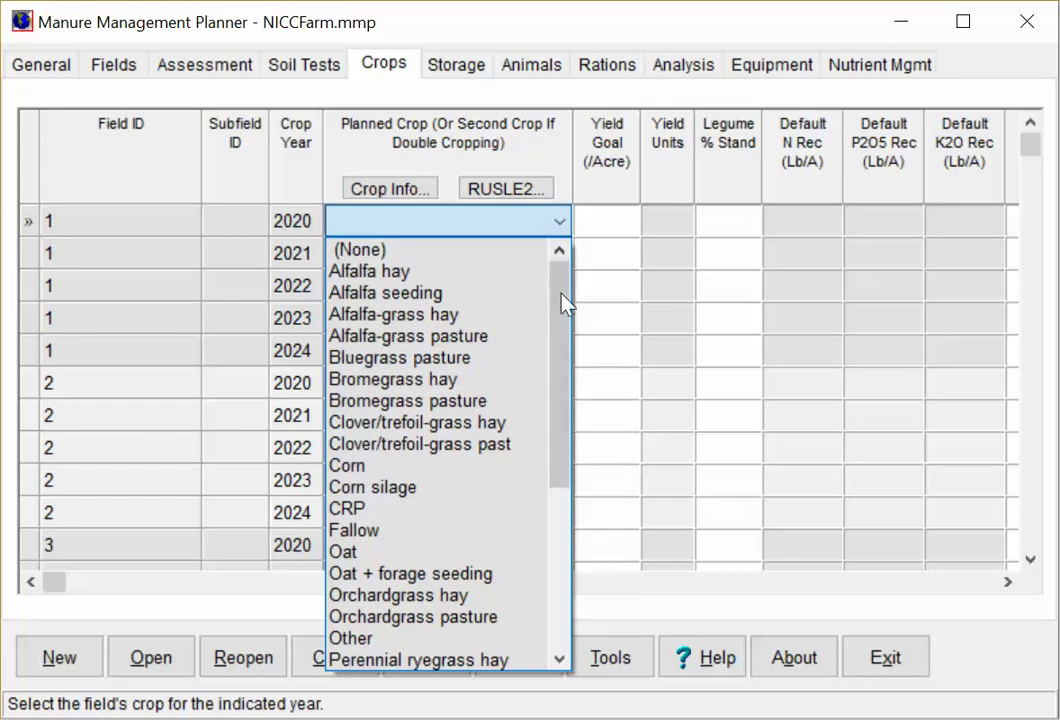
{"action": "left_click", "coordinate": [427, 489]}
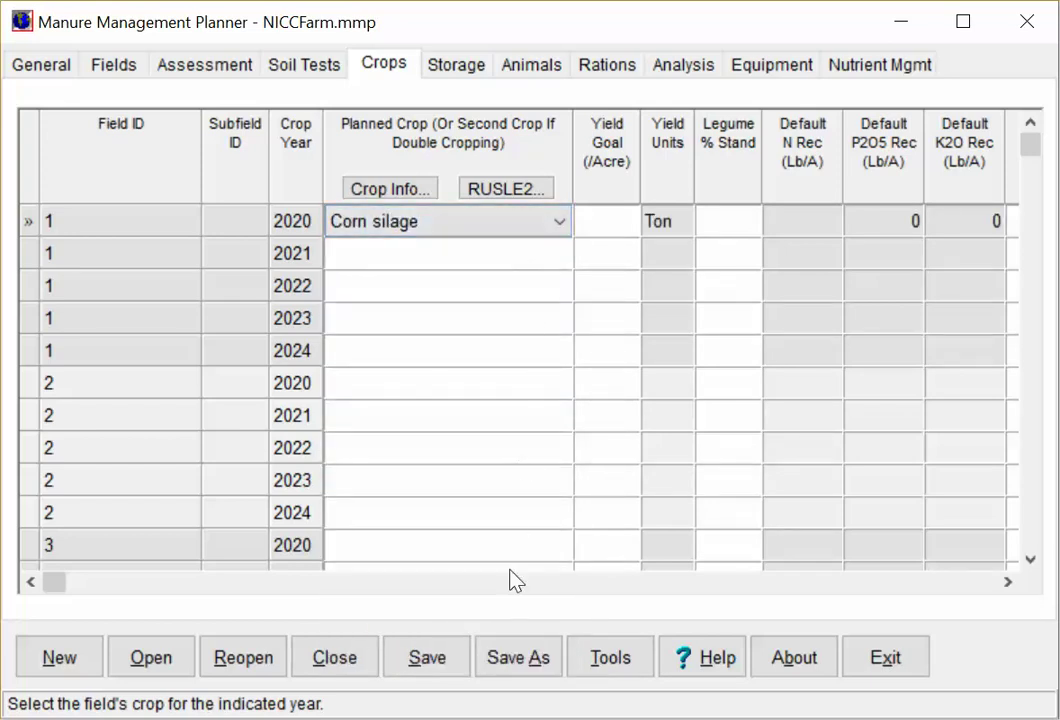
Enter a 25-ton yield goal for field 1's 2020 crop and move on to 2021.
{"action": "left_click", "coordinate": [619, 213]}
{"action": "type", "text": "25"}
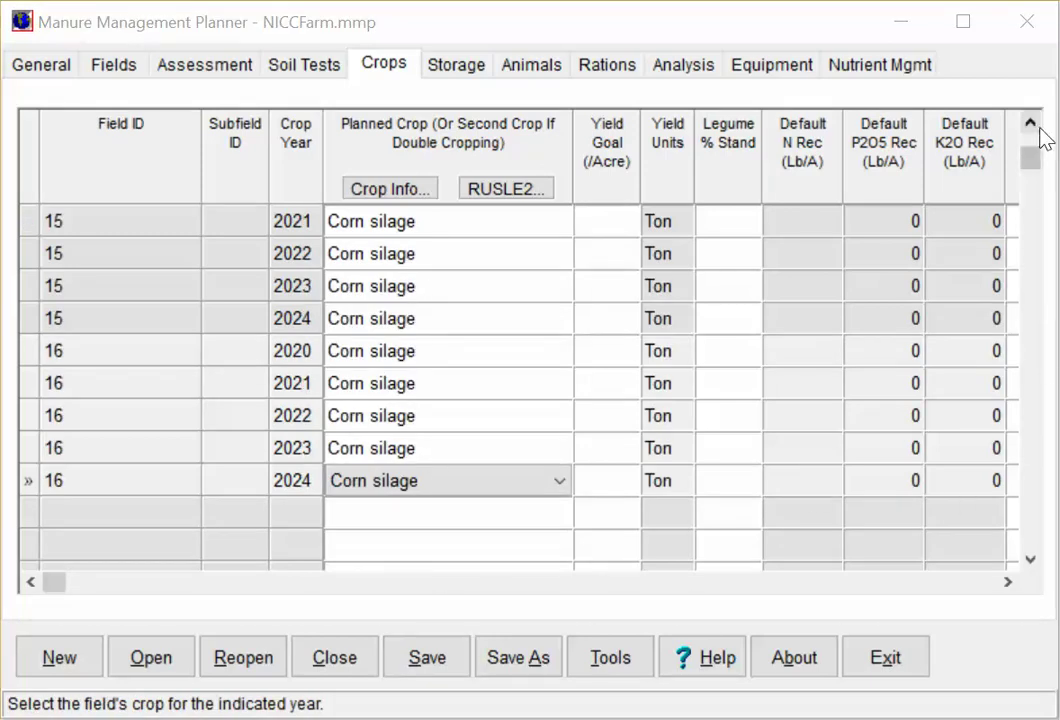
{"action": "left_click_drag", "start_coordinate": [1031, 158], "coordinate": [1036, 124]}
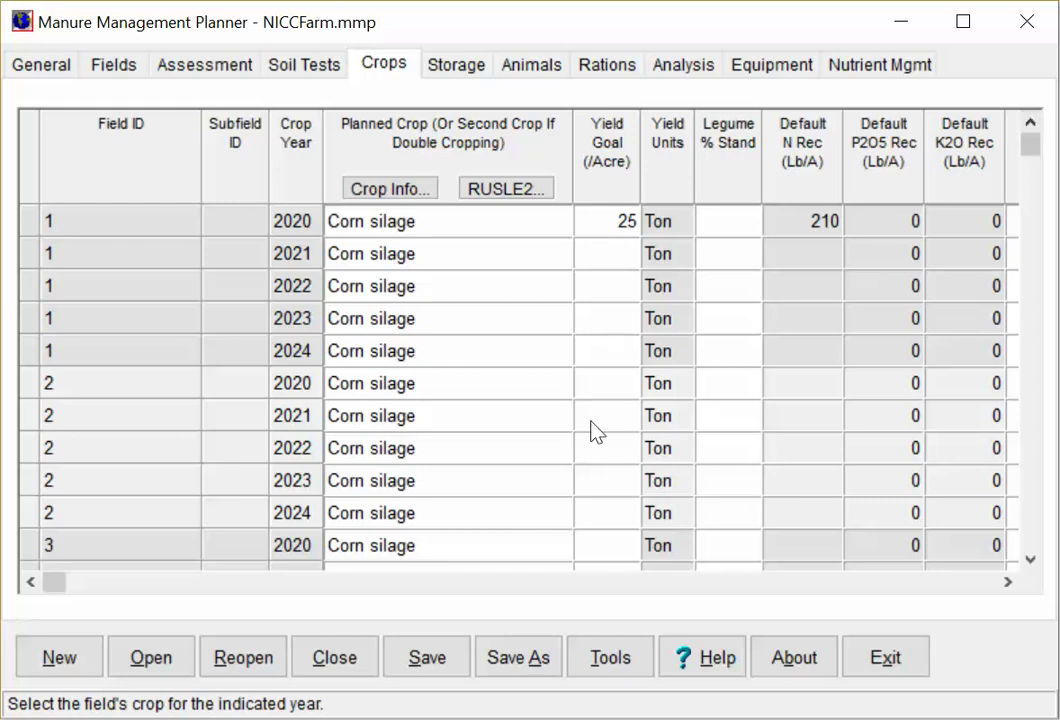
{"action": "left_click", "coordinate": [613, 258]}
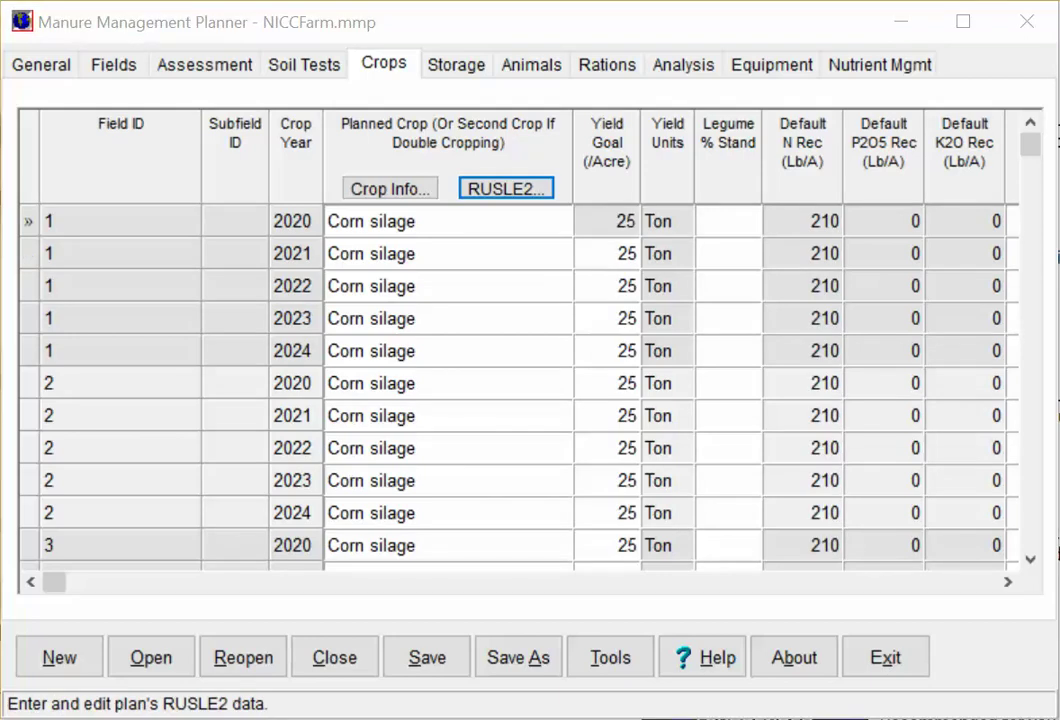
In the RUSLE2 editor, set the climate location to USA > Iowa > Winneshiek County.
{"action": "left_click", "coordinate": [503, 197]}
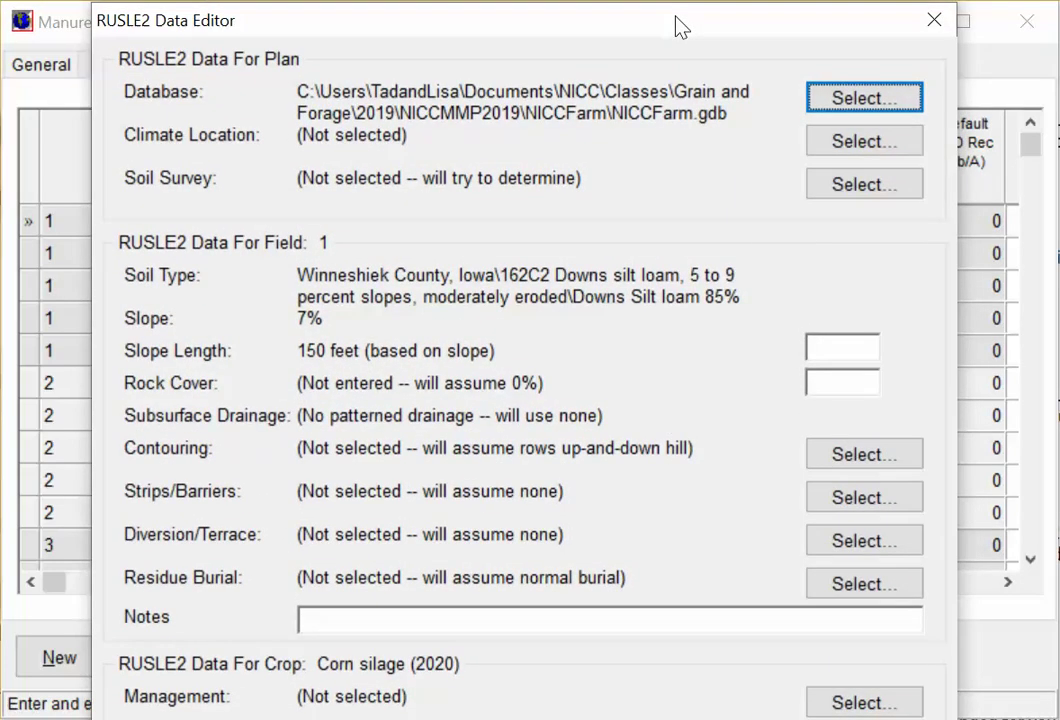
{"action": "left_click_drag", "start_coordinate": [679, 21], "coordinate": [674, 32]}
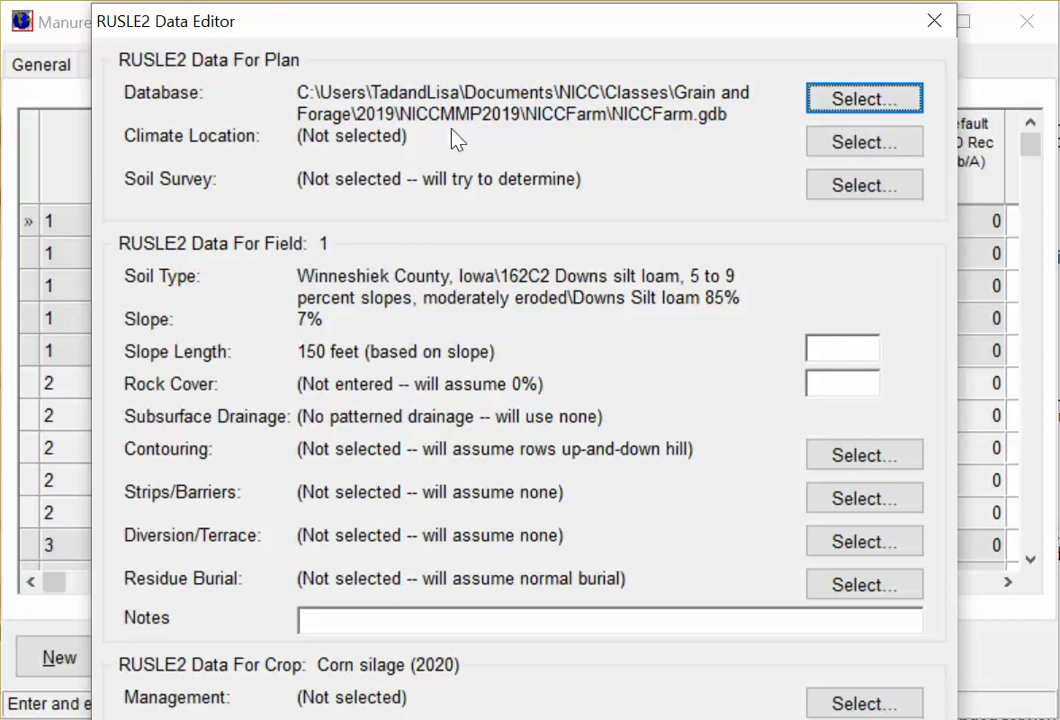
{"action": "left_click", "coordinate": [858, 153]}
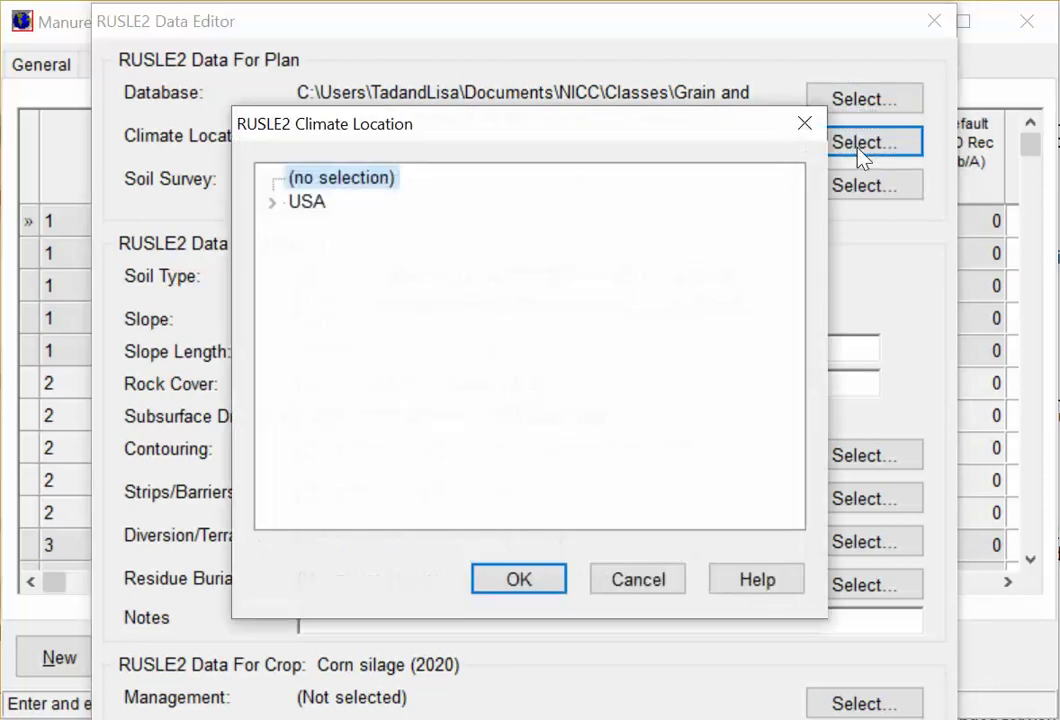
{"action": "double_click", "coordinate": [293, 203]}
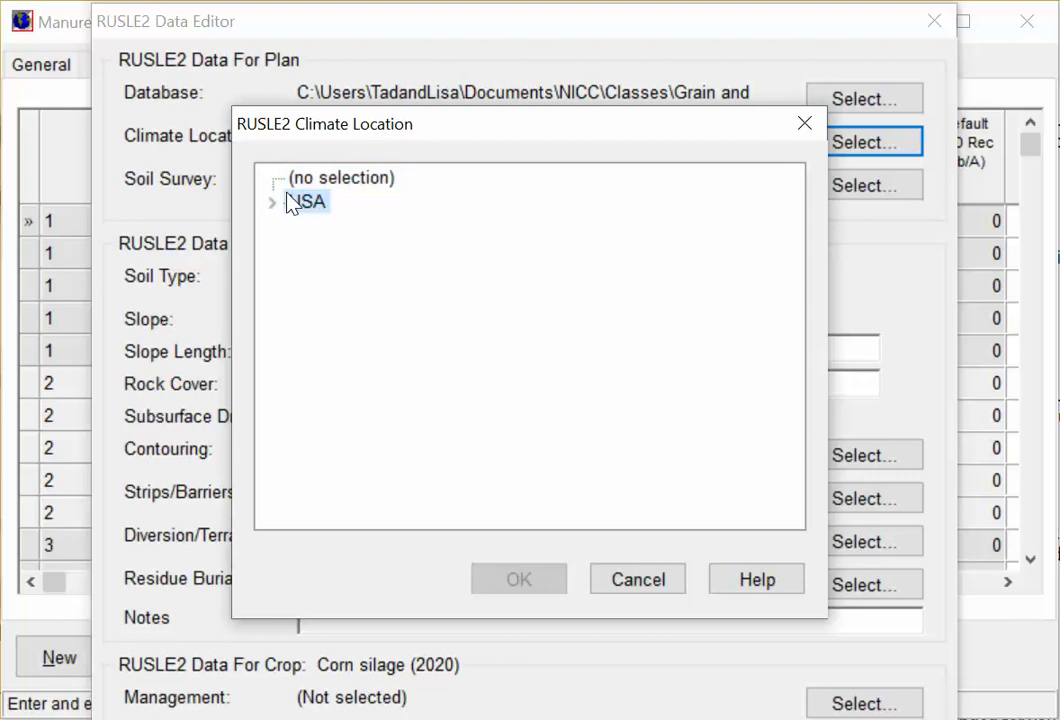
{"action": "double_click", "coordinate": [340, 349]}
{"action": "scroll", "coordinate": [414, 356], "scroll_direction": "down", "scroll_amount": 17}
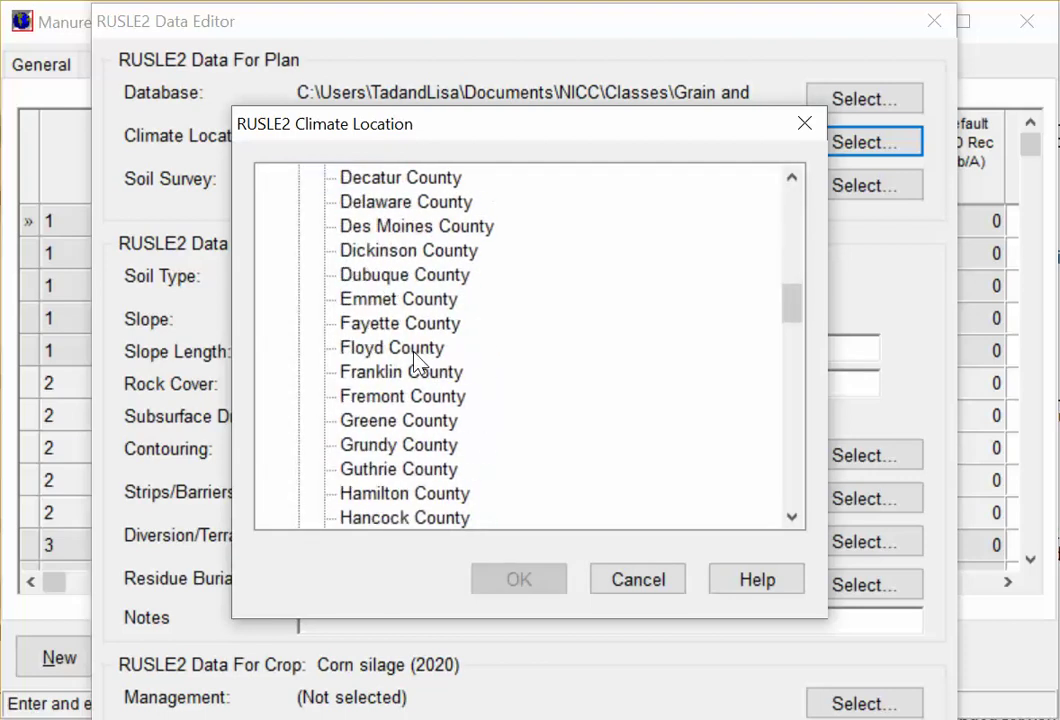
{"action": "scroll", "coordinate": [410, 352], "scroll_direction": "down", "scroll_amount": 15}
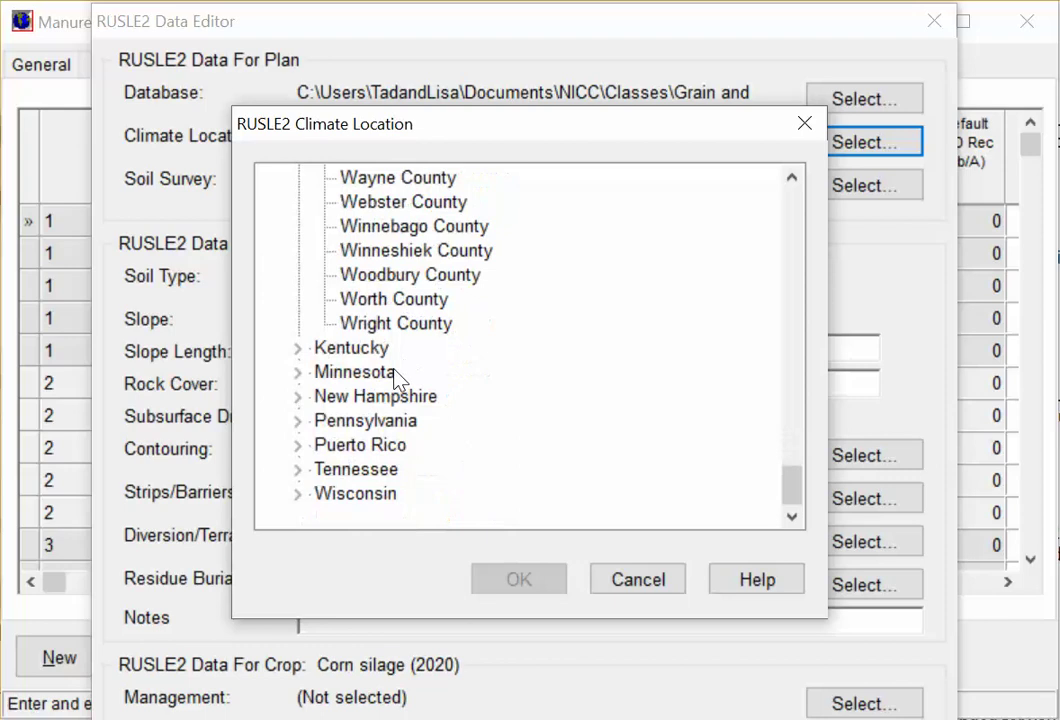
{"action": "left_click", "coordinate": [400, 251]}
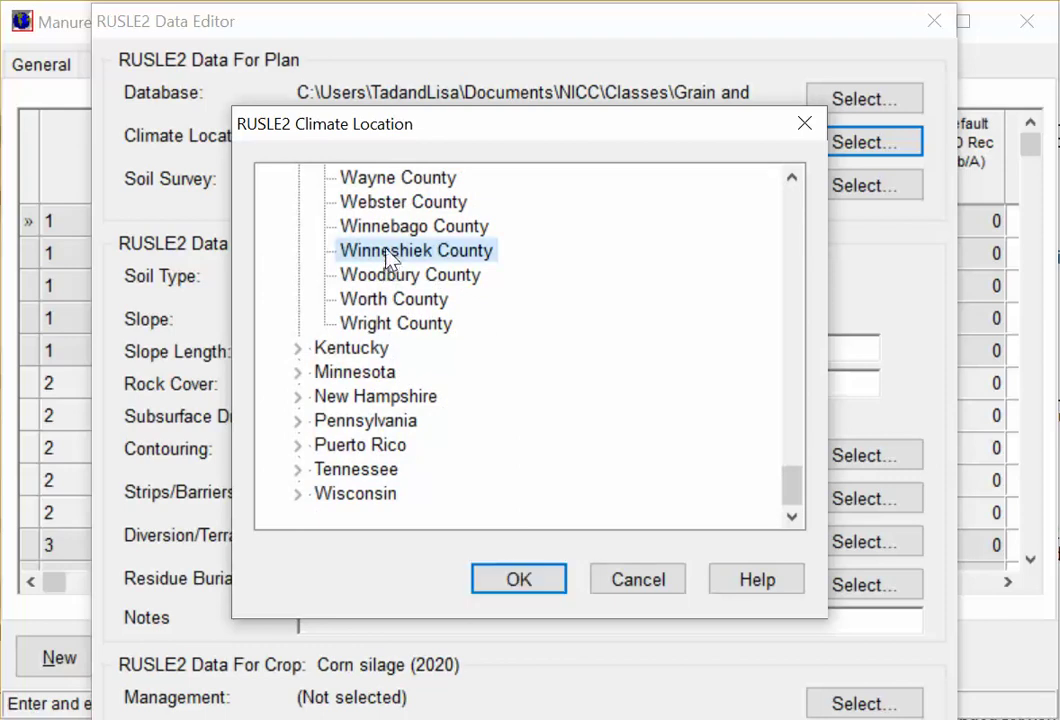
{"action": "left_click", "coordinate": [522, 583]}
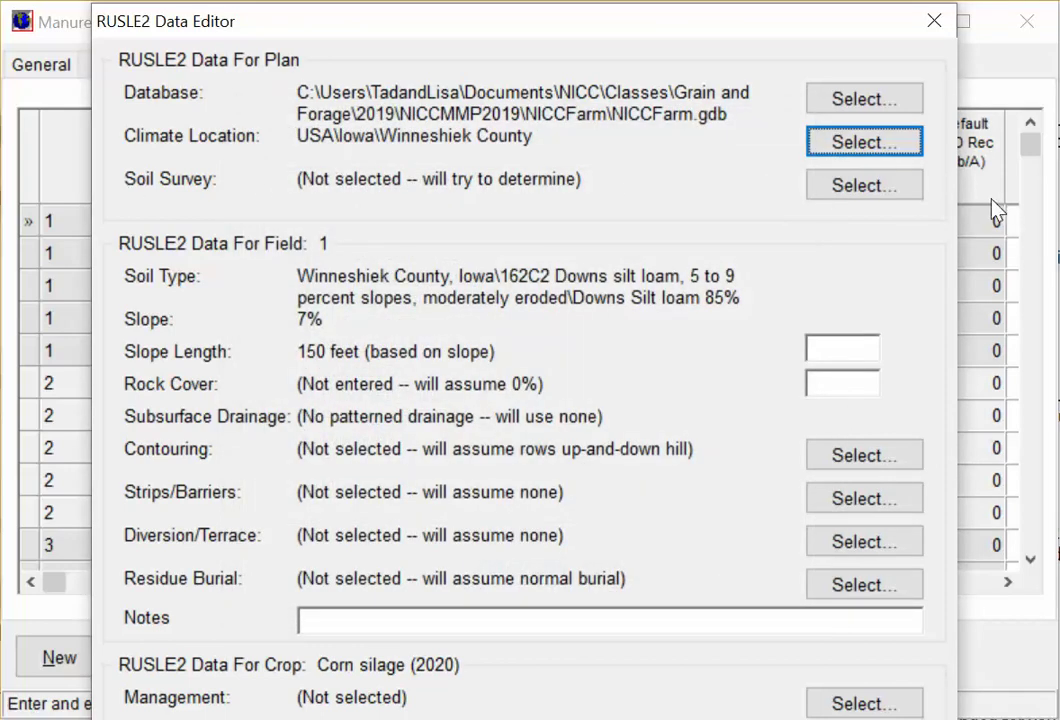
Set the RUSLE2 soil survey to Winneshiek County, Iowa.
{"action": "left_click", "coordinate": [864, 186]}
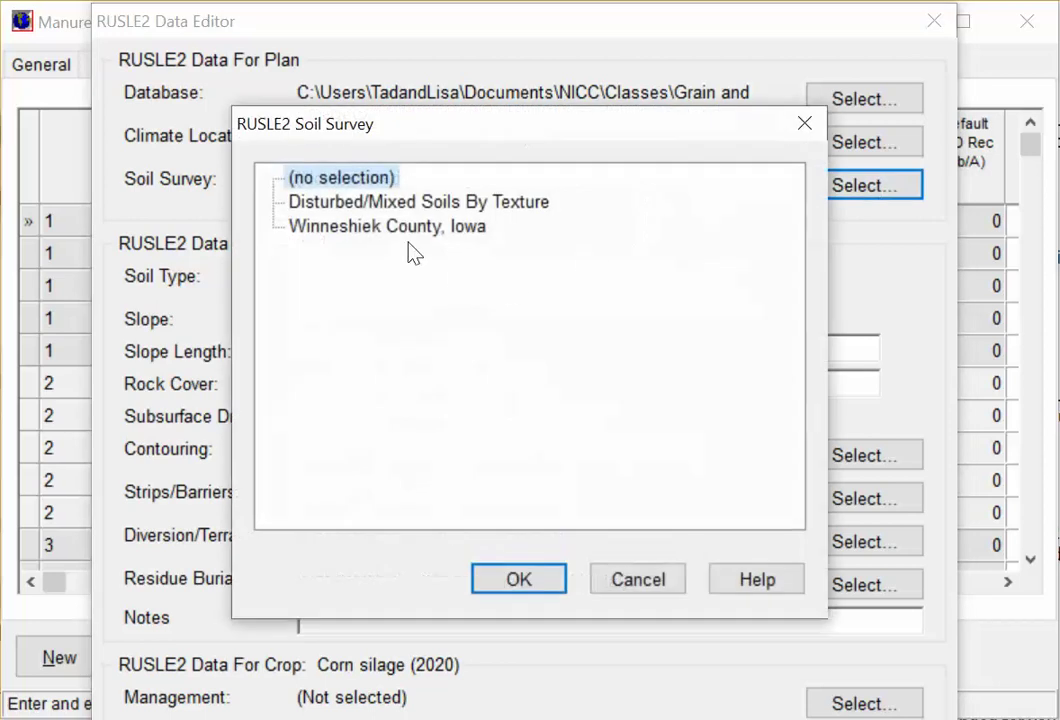
{"action": "left_click", "coordinate": [398, 228]}
{"action": "left_click", "coordinate": [525, 577]}
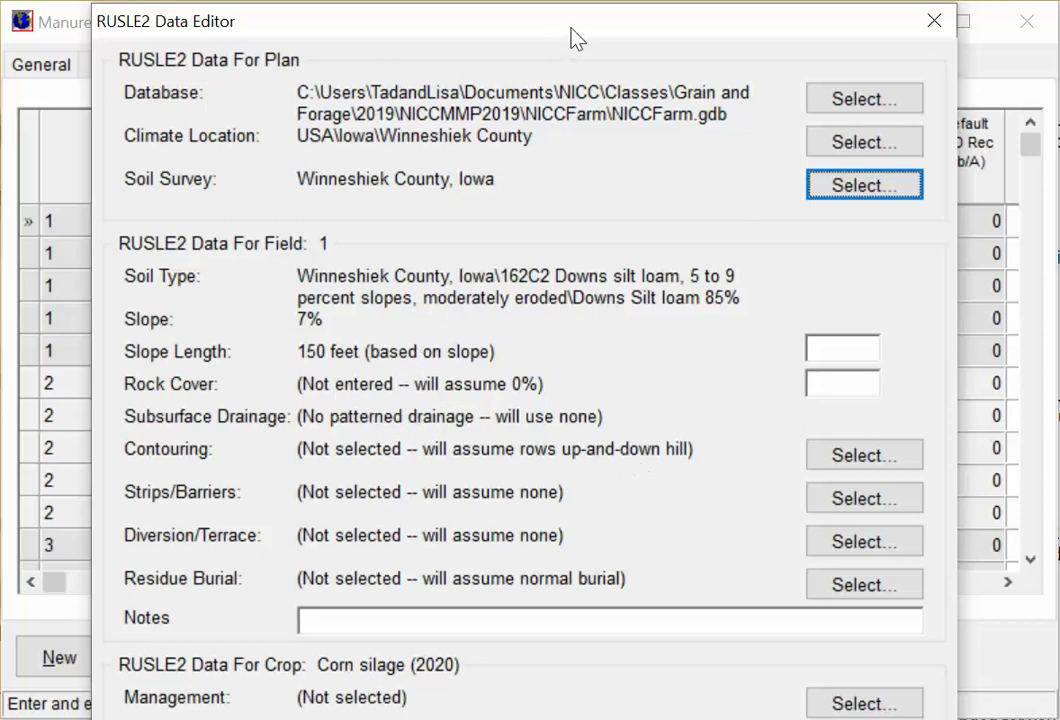
{"action": "left_click_drag", "start_coordinate": [572, 24], "coordinate": [618, 22]}
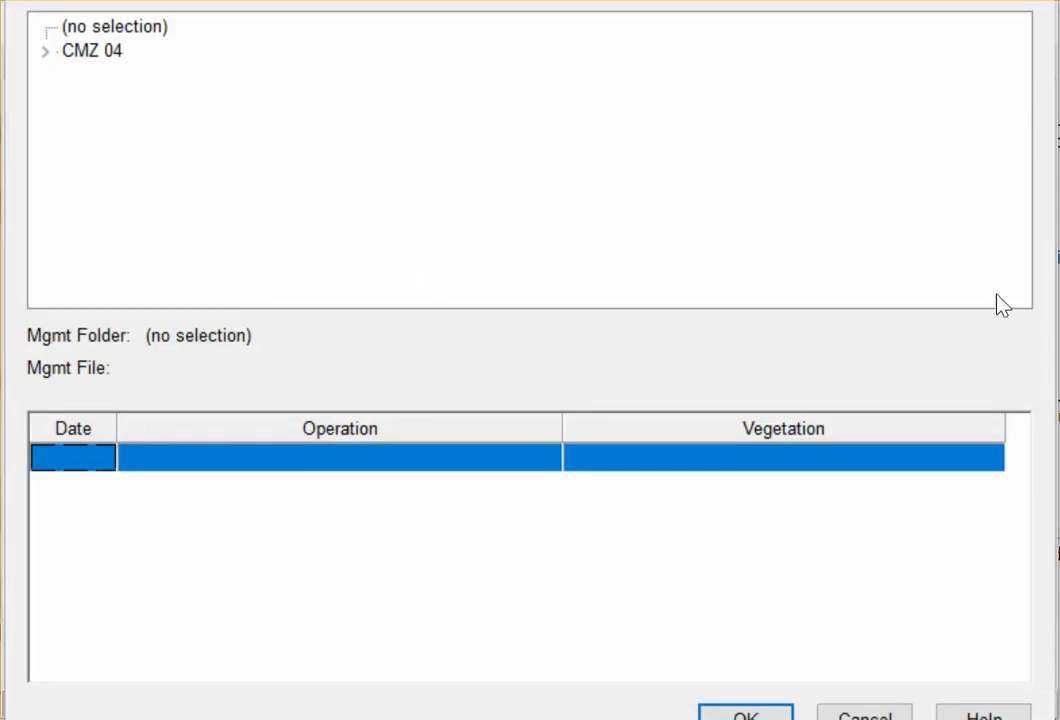
Pick 'corn silage;NT z4' from CMZ 04 > Single Year/Single Crop Templates > ROW CROPs > Corn silage.
{"action": "left_click", "coordinate": [66, 53]}
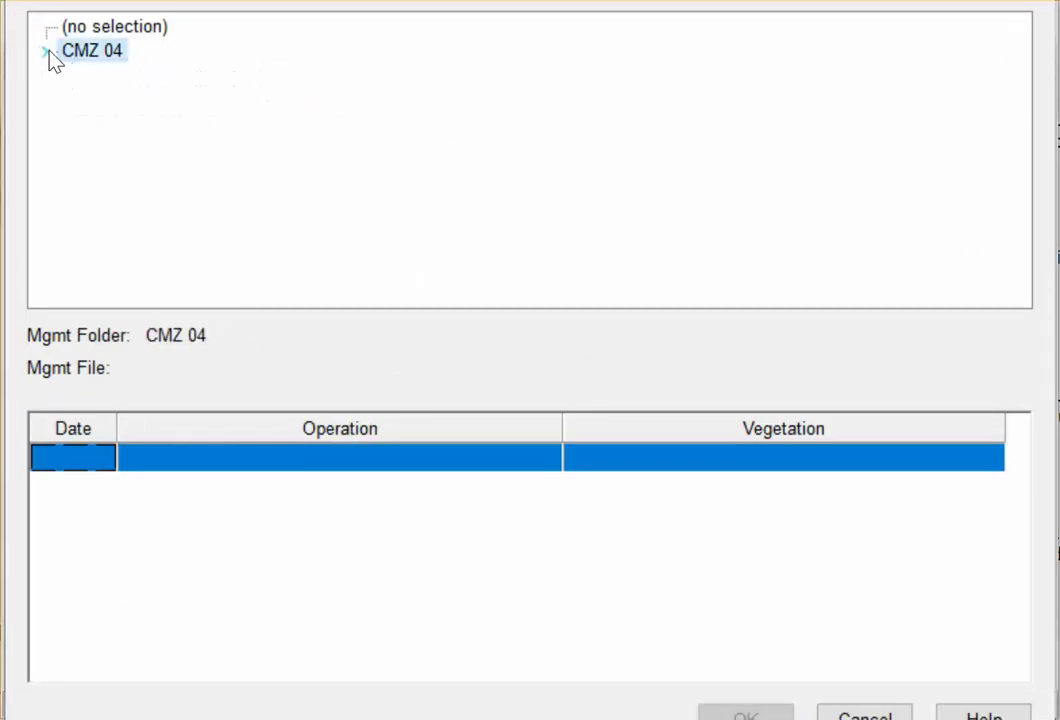
{"action": "left_click", "coordinate": [46, 51]}
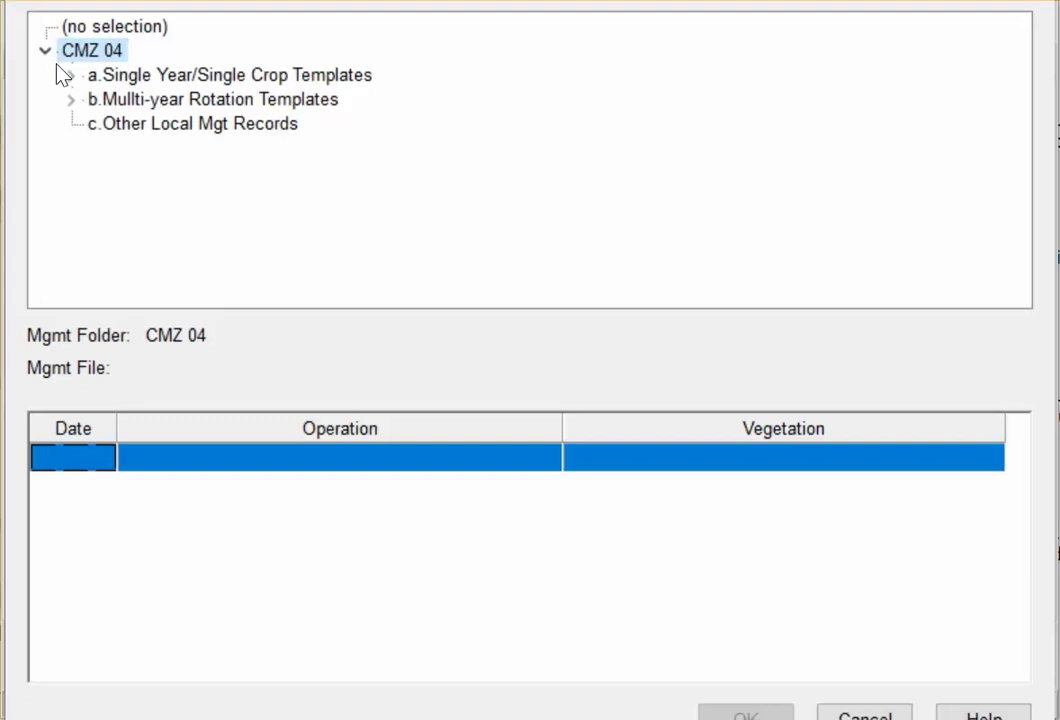
{"action": "left_click", "coordinate": [140, 85]}
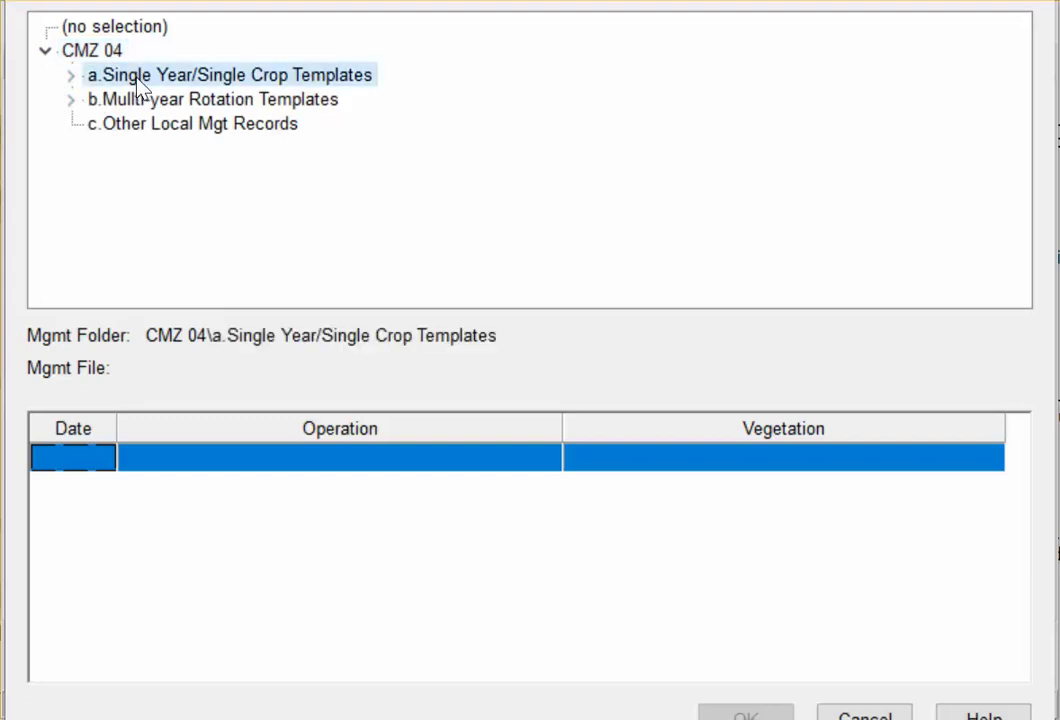
{"action": "double_click", "coordinate": [140, 87]}
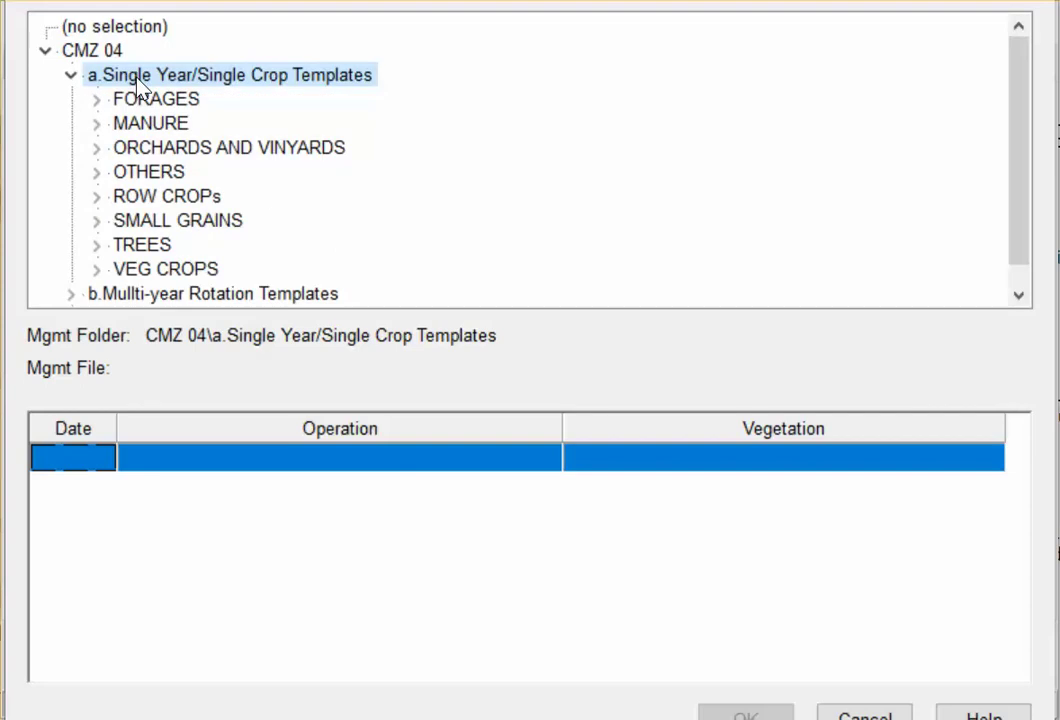
{"action": "double_click", "coordinate": [149, 199]}
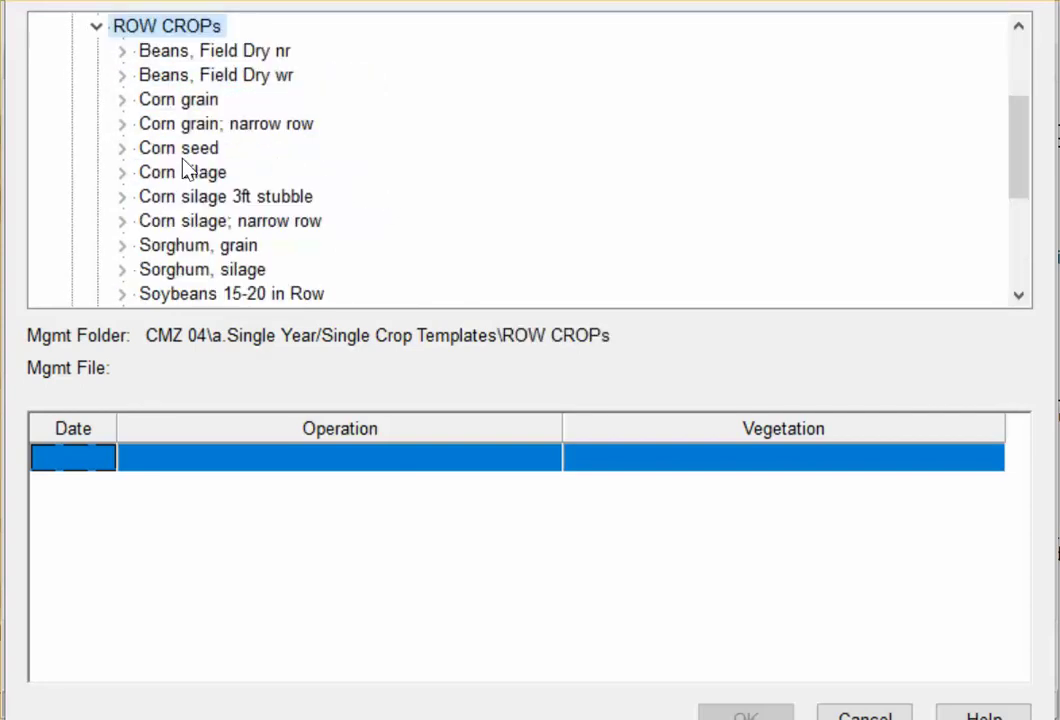
{"action": "double_click", "coordinate": [168, 175]}
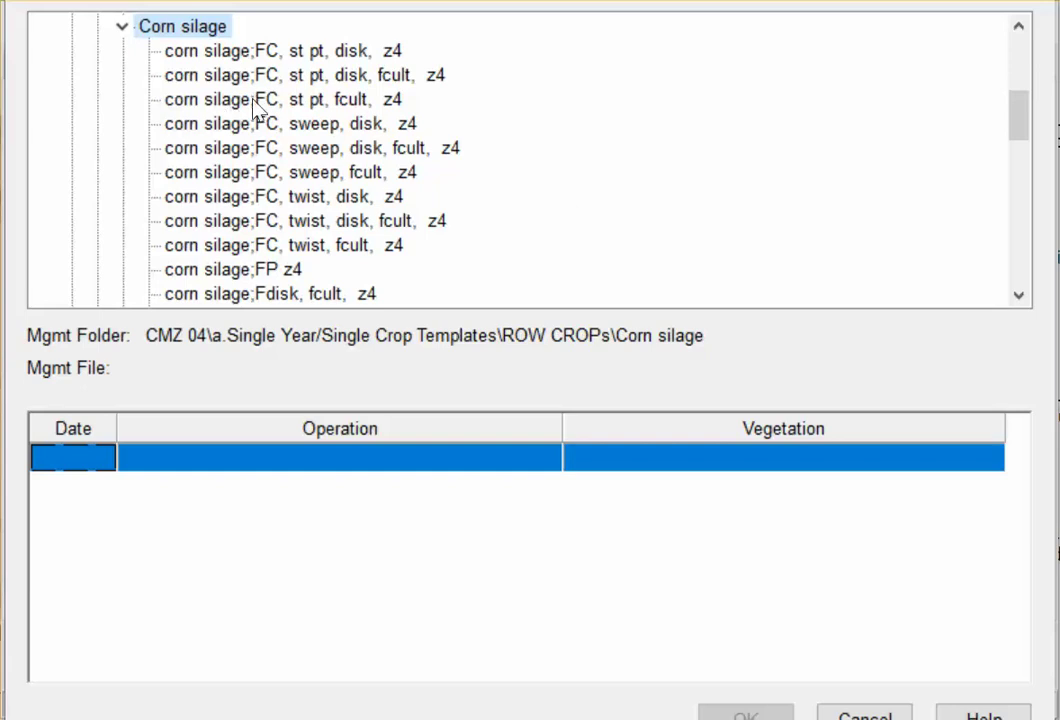
{"action": "scroll", "coordinate": [279, 115], "scroll_direction": "down", "scroll_amount": 2}
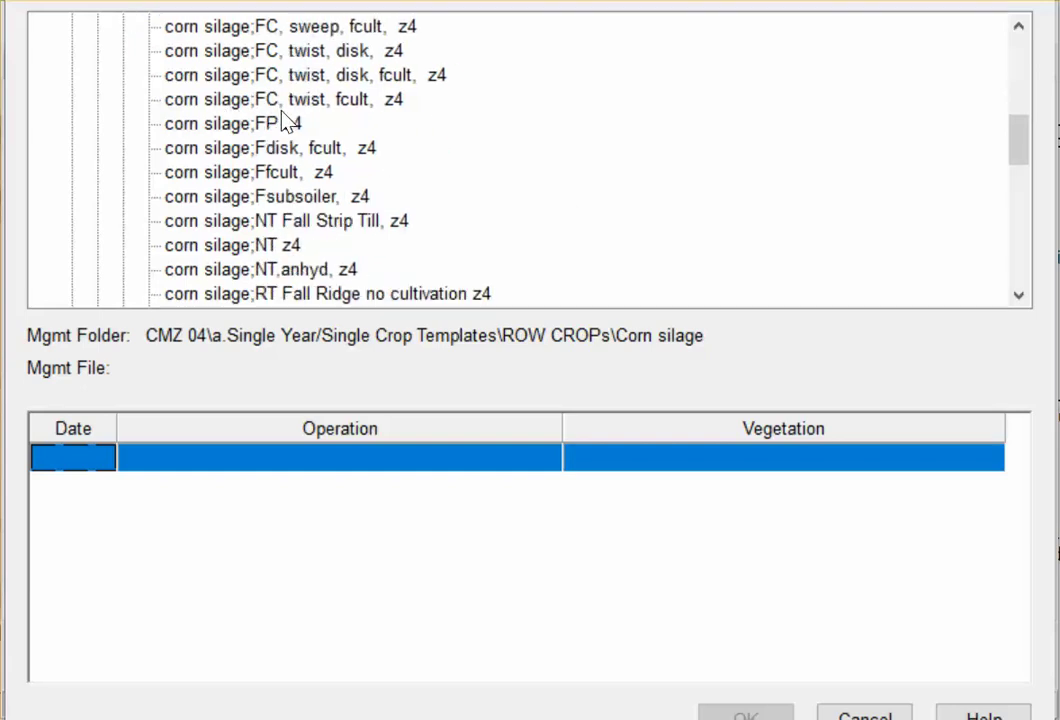
{"action": "left_click", "coordinate": [230, 250]}
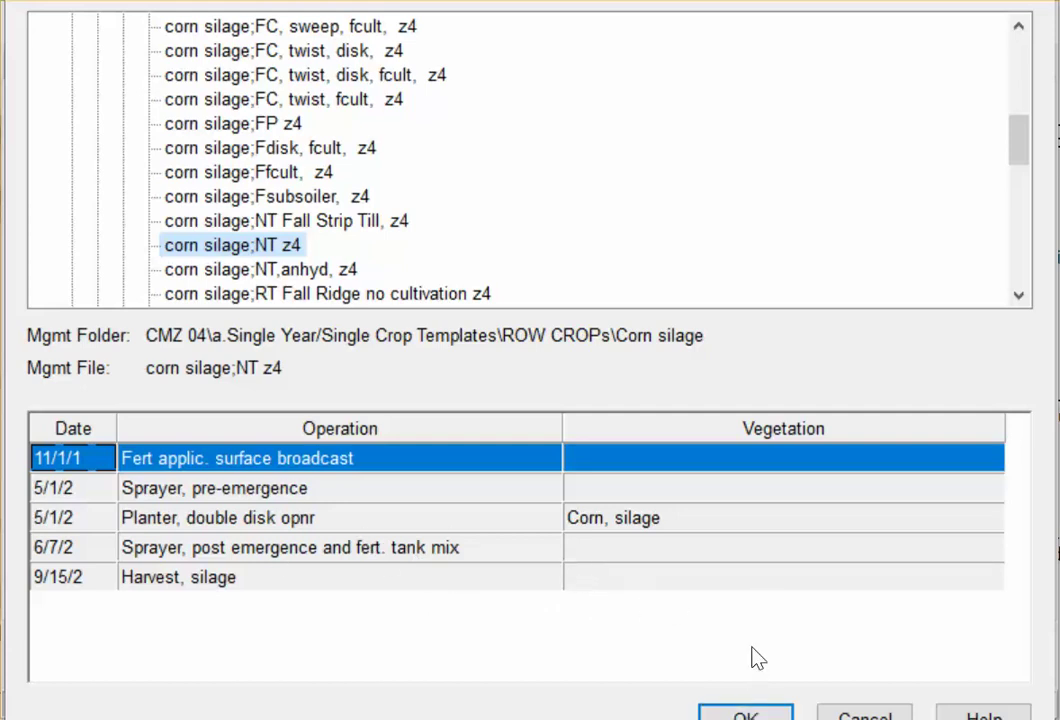
{"action": "left_click", "coordinate": [745, 714]}
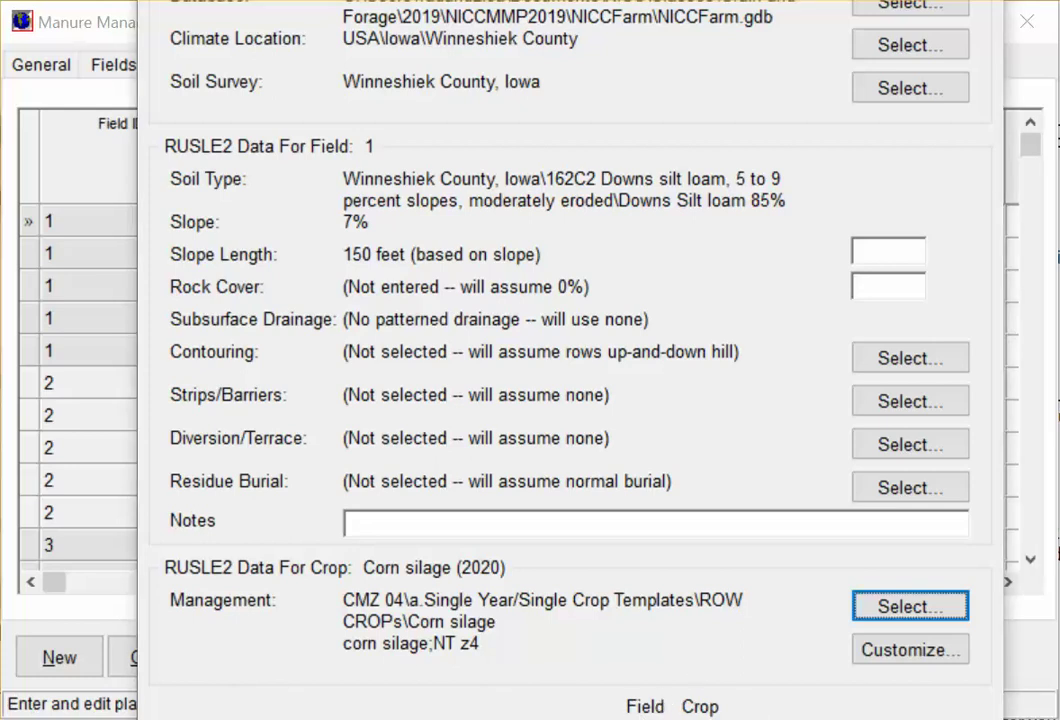
Review field 1's 2021 and 2022 crops and field 2's first year, returning to field 1's 2020 crop.
{"action": "left_click", "coordinate": [88, 253]}
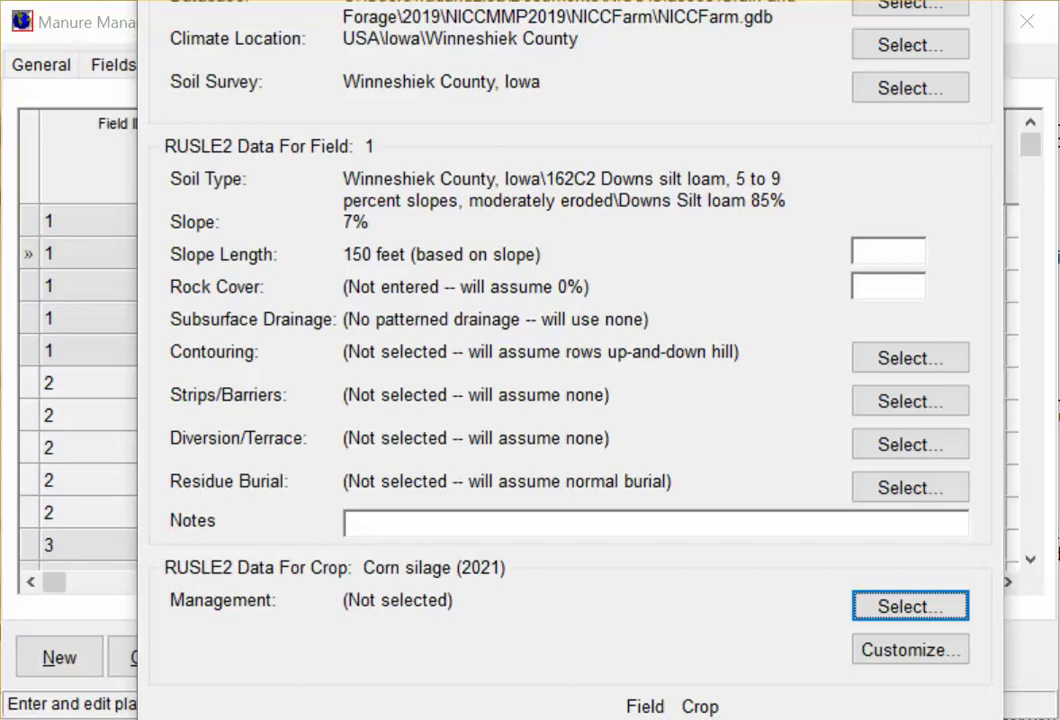
{"action": "left_click", "coordinate": [88, 286]}
{"action": "key", "text": "Up"}
{"action": "key", "text": "Up"}
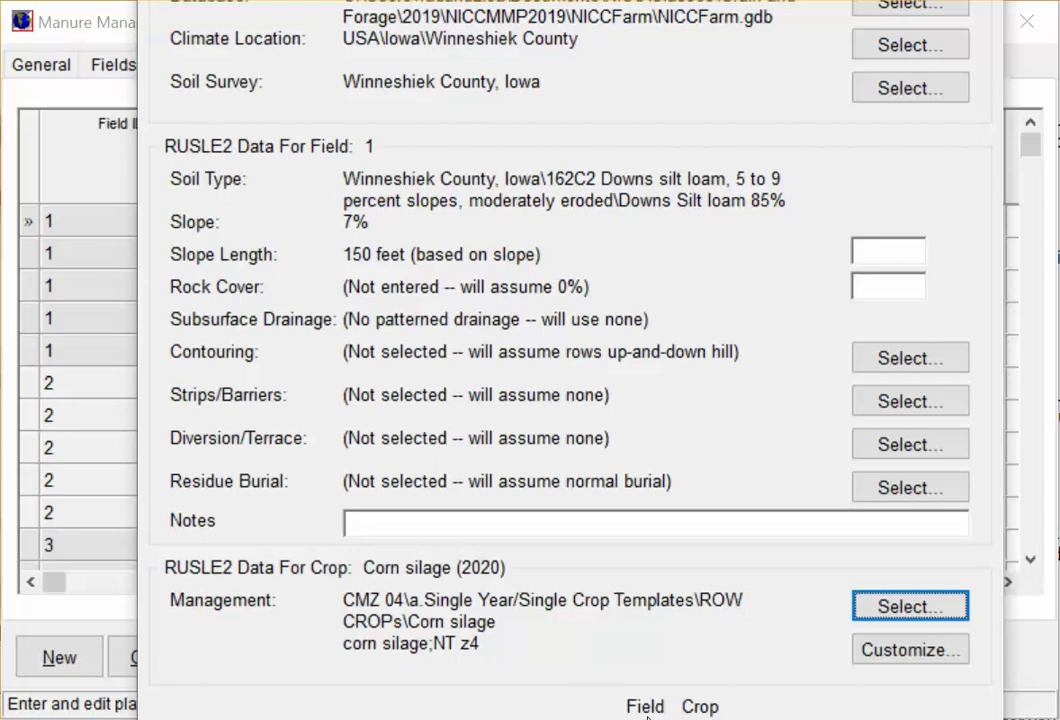
{"action": "key", "text": "Down"}
{"action": "key", "text": "Down"}
{"action": "key", "text": "Down"}
{"action": "key", "text": "Down"}
{"action": "key", "text": "Down"}
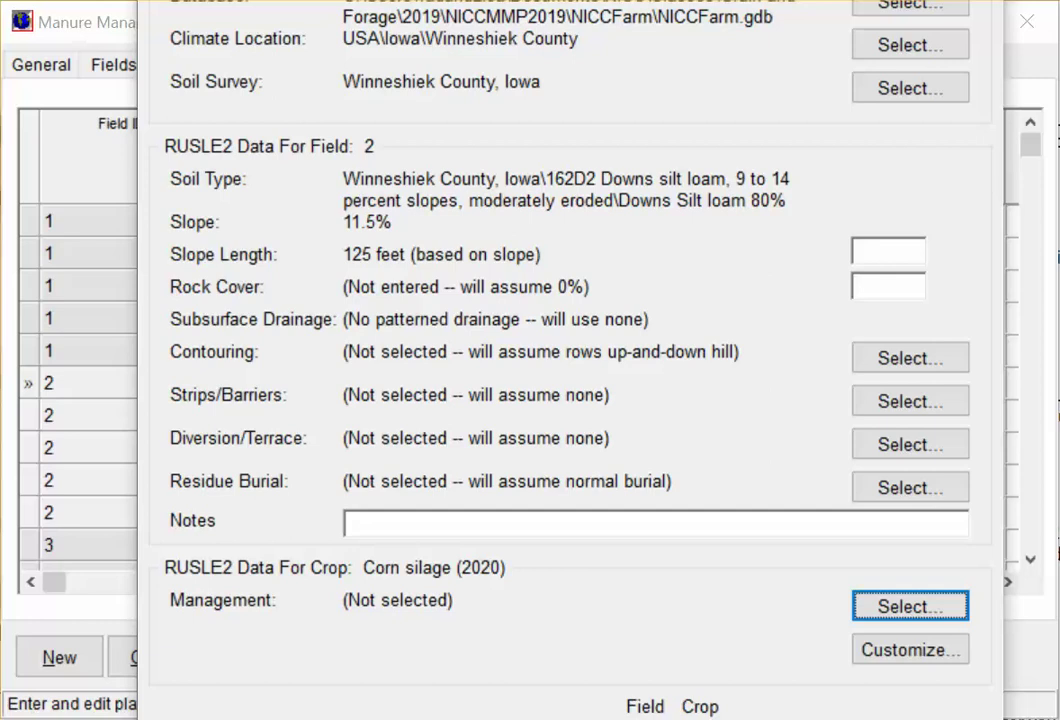
{"action": "key", "text": "Up"}
{"action": "key", "text": "Up"}
{"action": "key", "text": "Up"}
{"action": "key", "text": "Up"}
{"action": "key", "text": "Up"}
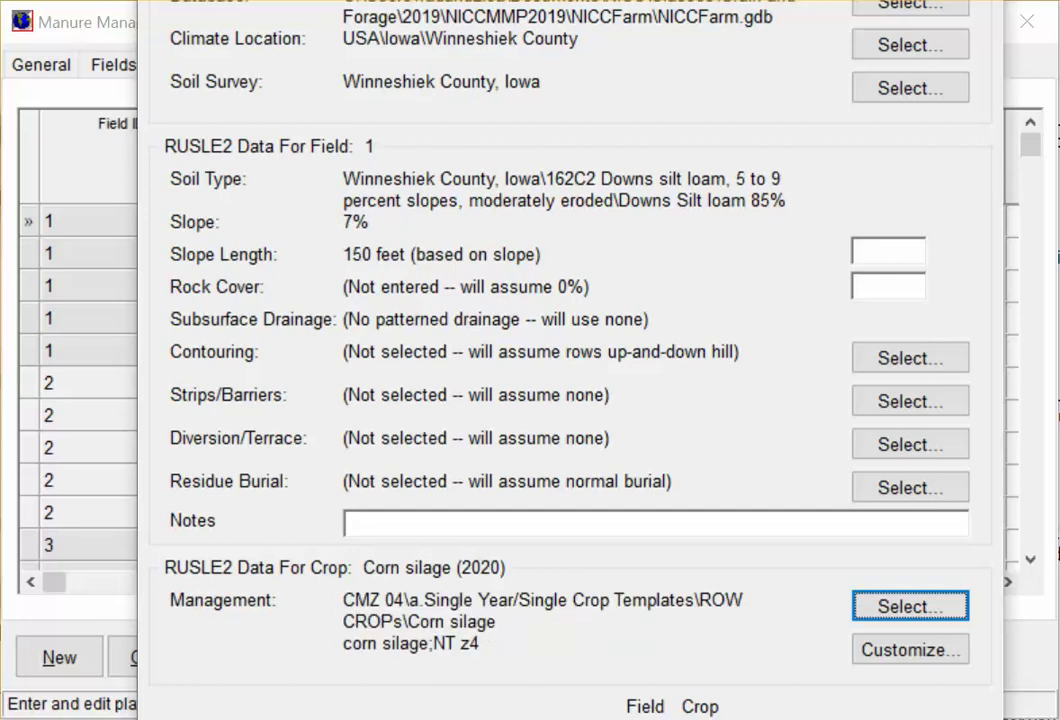
Duplicate field 1's RUSLE2 data to all fields with the same crop rotation.
{"action": "key", "text": "ctrl+d"}
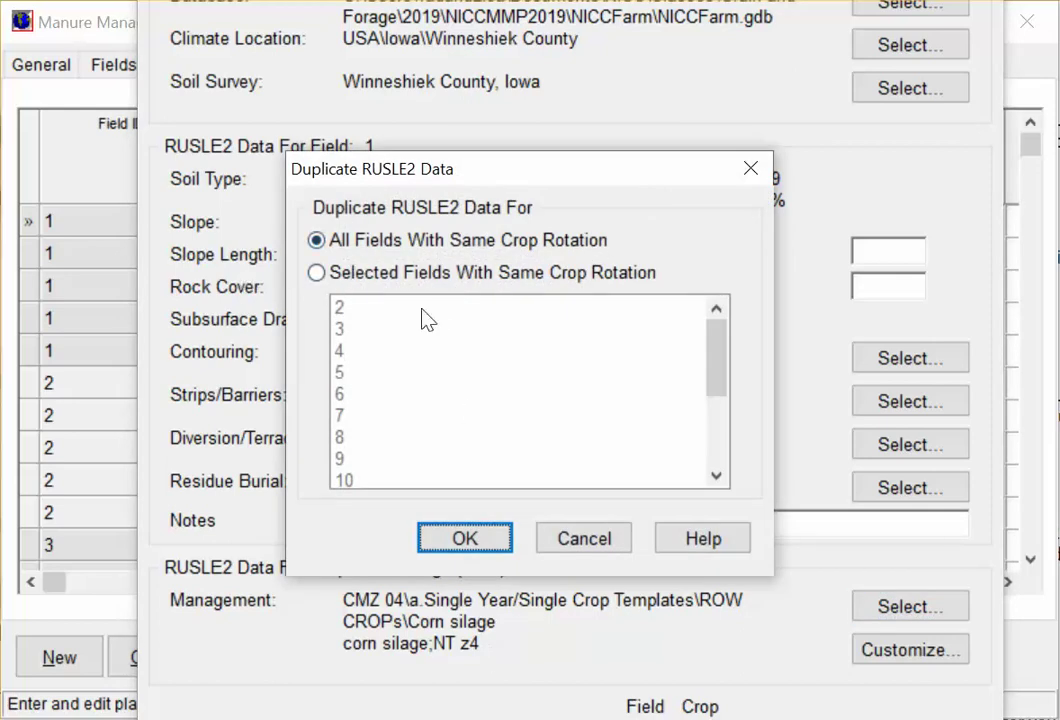
{"action": "left_click", "coordinate": [470, 538]}
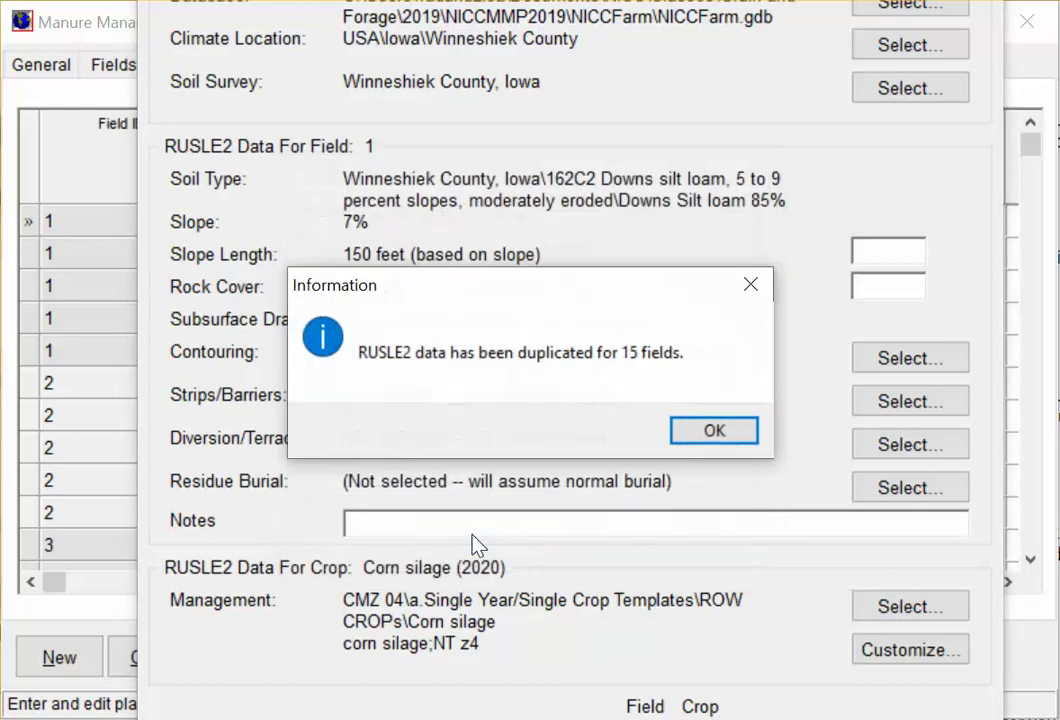
{"action": "left_click", "coordinate": [718, 434]}
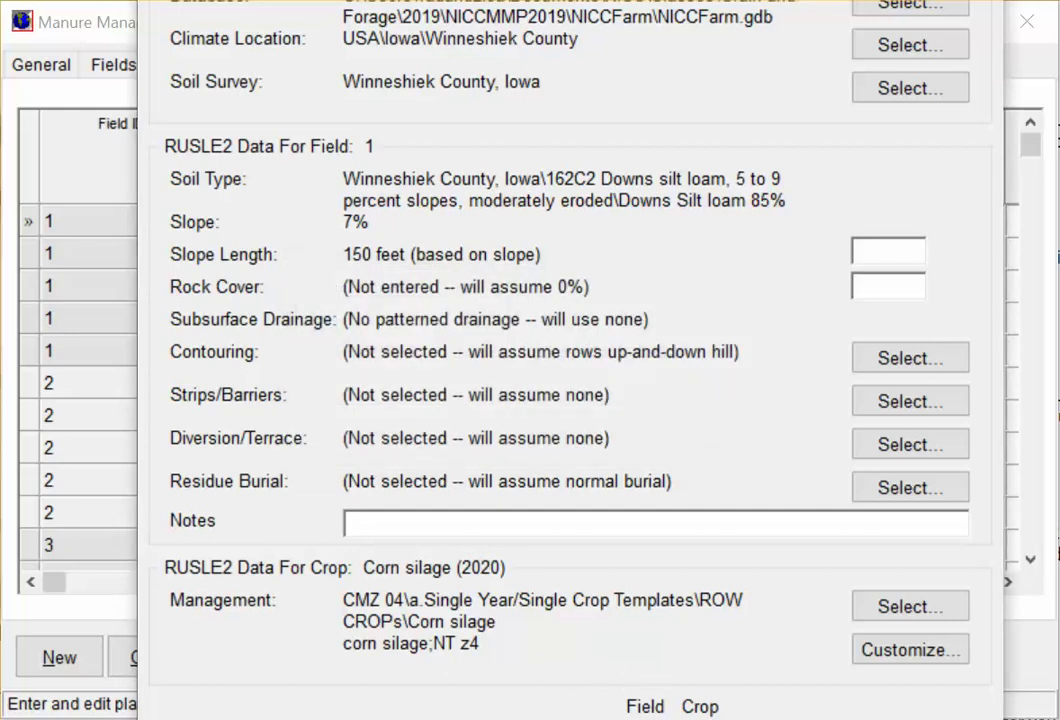
Select field 1's 2021 corn silage crop record.
{"action": "left_click", "coordinate": [88, 253]}
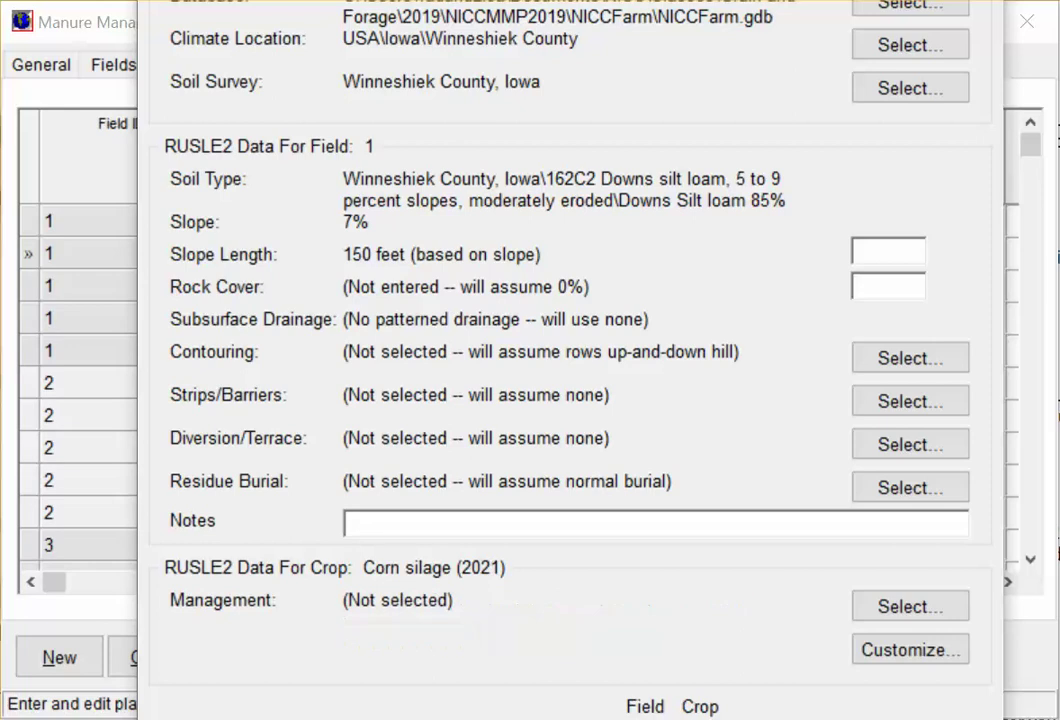
{"action": "key", "text": "Up"}
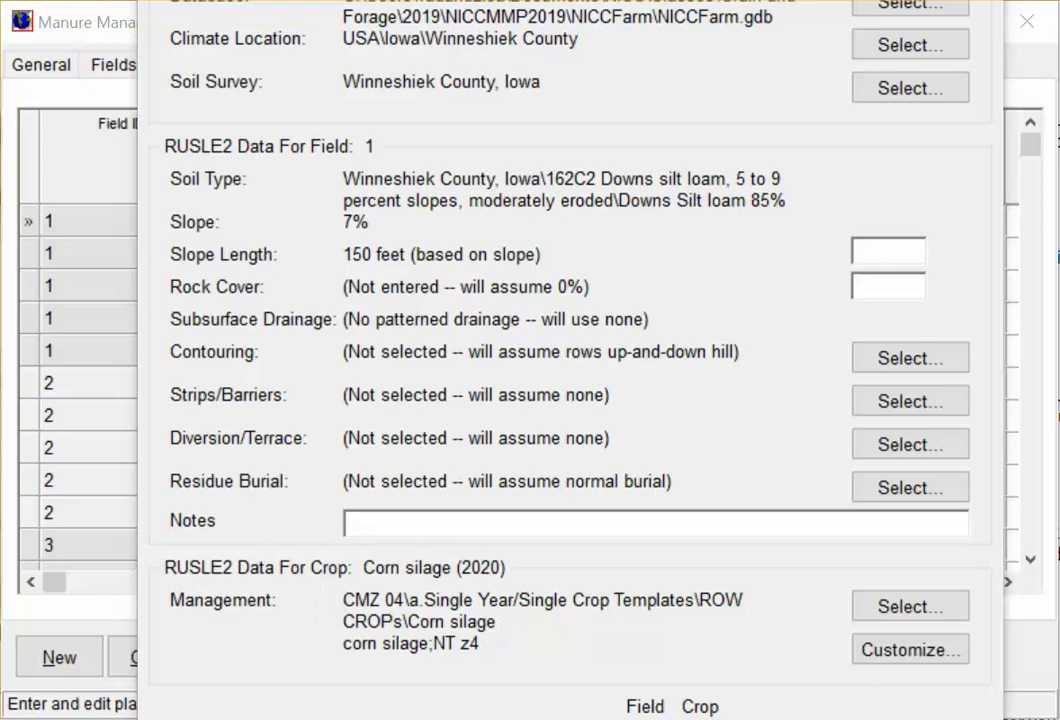
{"action": "left_click", "coordinate": [80, 253]}
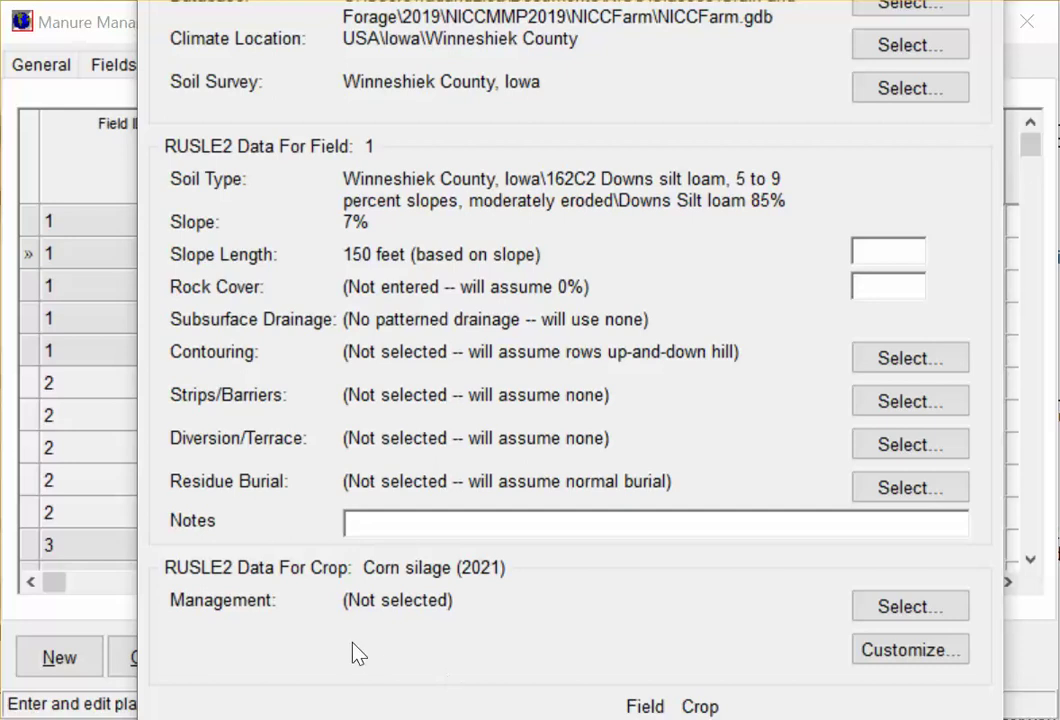
Assign the CMZ 04 single-crop ROW CROPs template 'corn silage;NT z4' to this crop.
{"action": "left_click", "coordinate": [903, 608]}
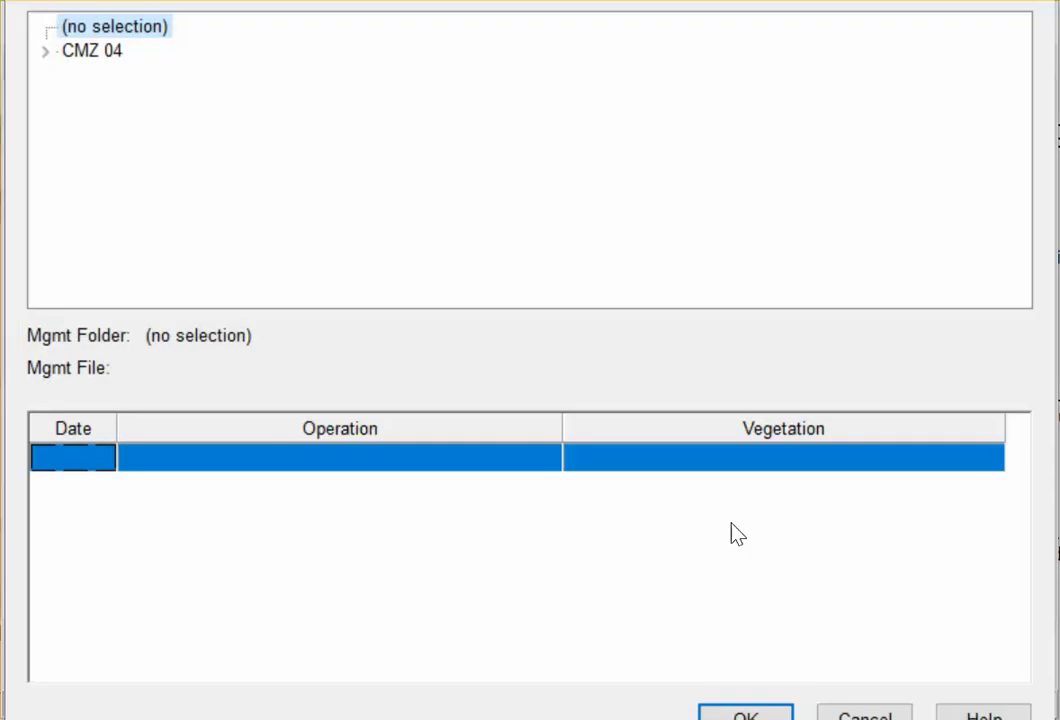
{"action": "double_click", "coordinate": [95, 50]}
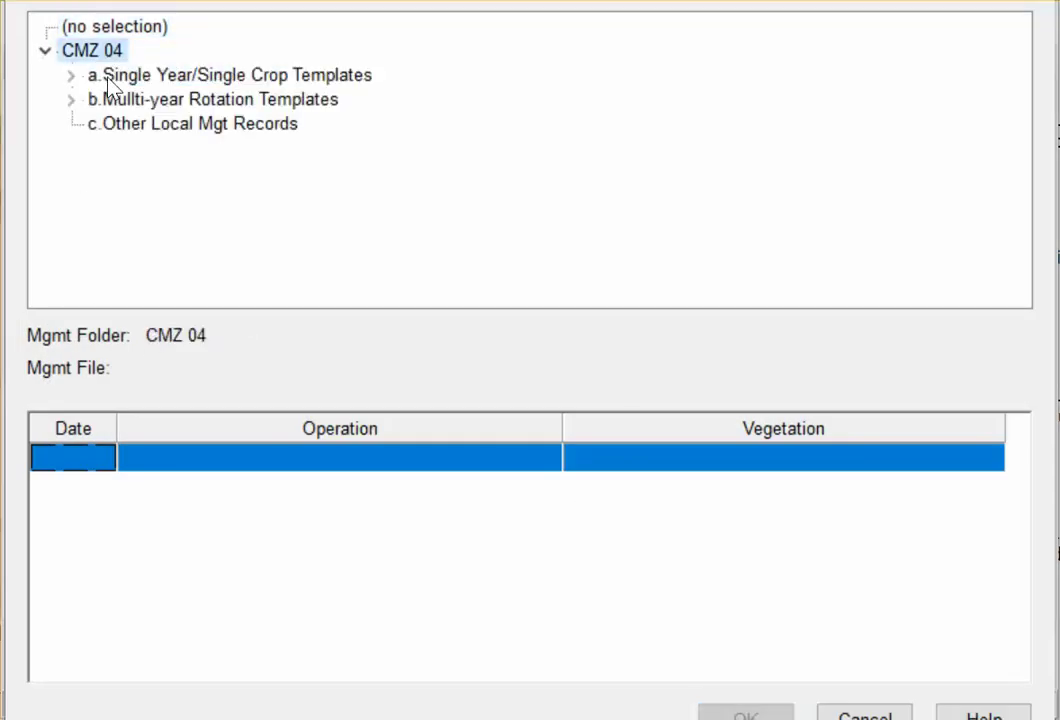
{"action": "double_click", "coordinate": [108, 80]}
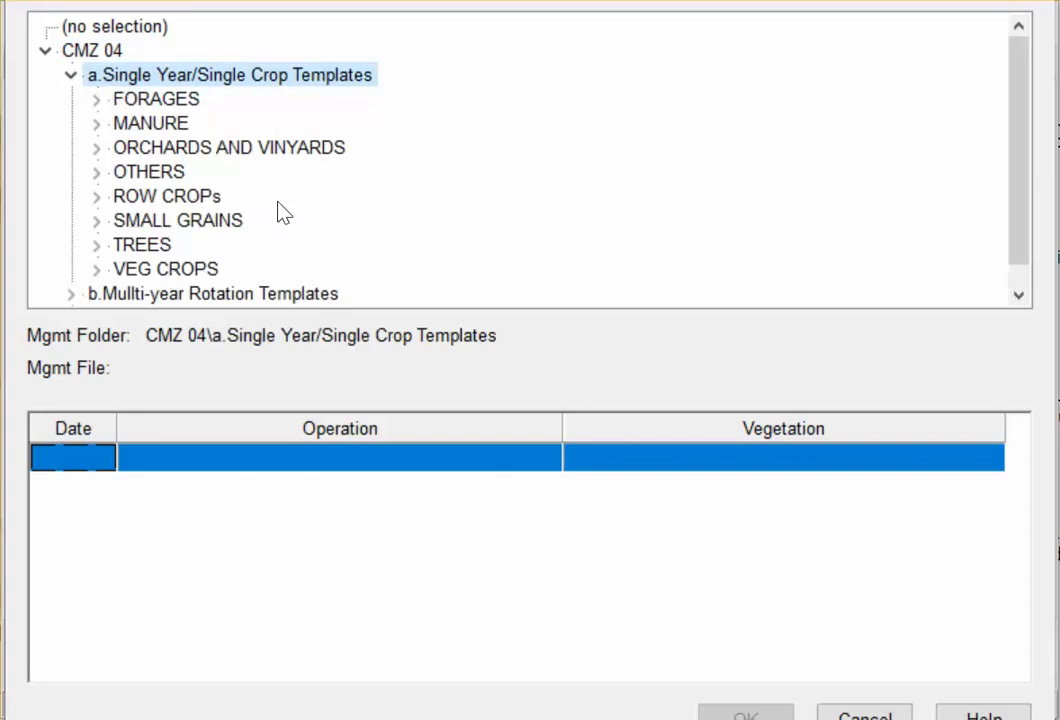
{"action": "scroll", "coordinate": [350, 228], "scroll_direction": "down", "scroll_amount": 1}
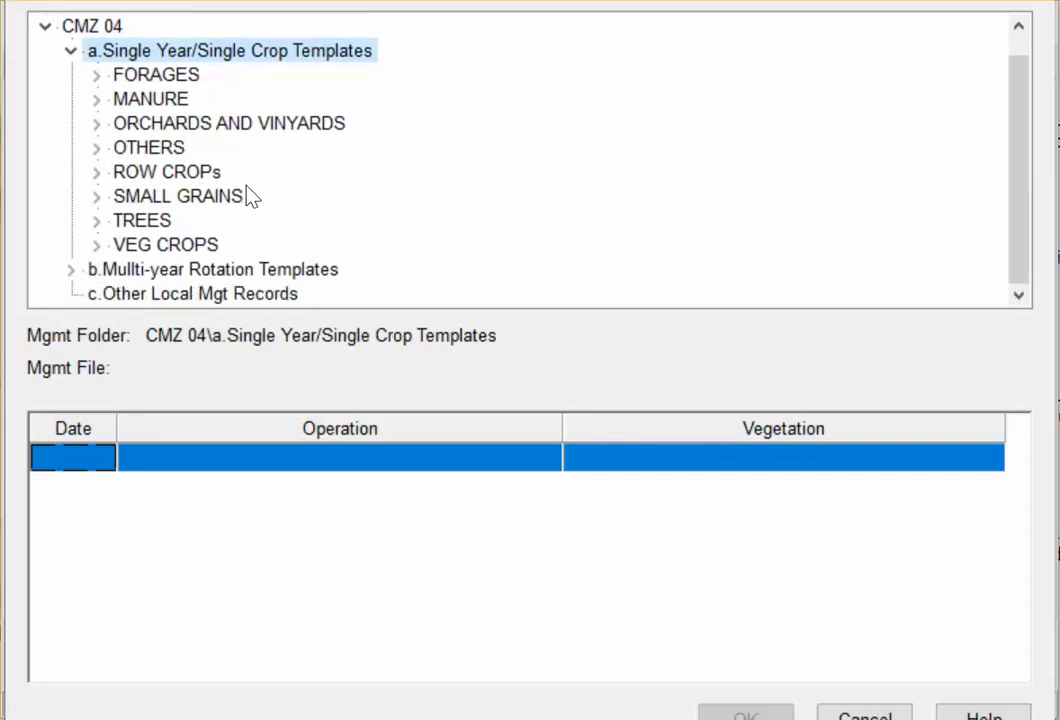
{"action": "double_click", "coordinate": [148, 176]}
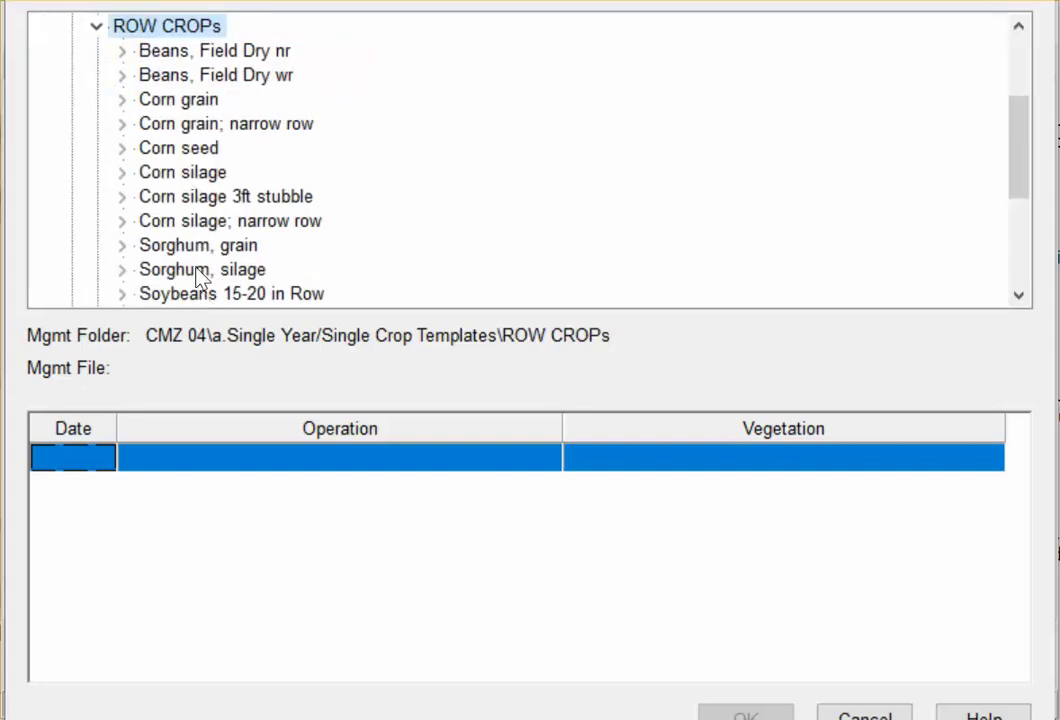
{"action": "double_click", "coordinate": [185, 172]}
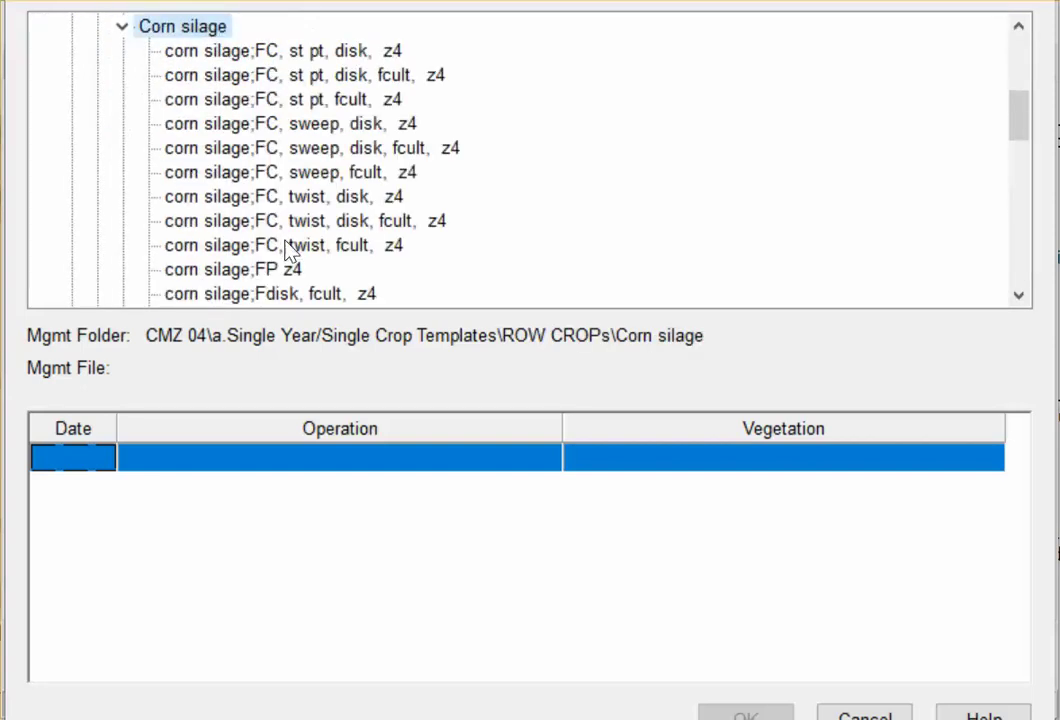
{"action": "scroll", "coordinate": [236, 225], "scroll_direction": "down", "scroll_amount": 2}
{"action": "left_click", "coordinate": [250, 247]}
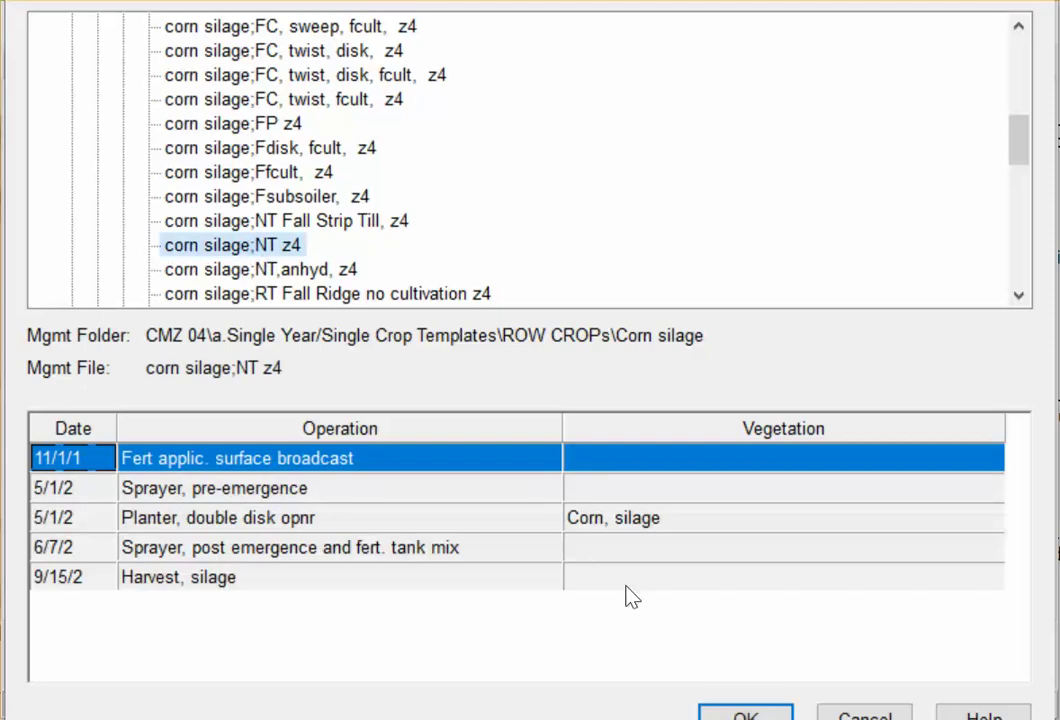
{"action": "left_click", "coordinate": [745, 713]}
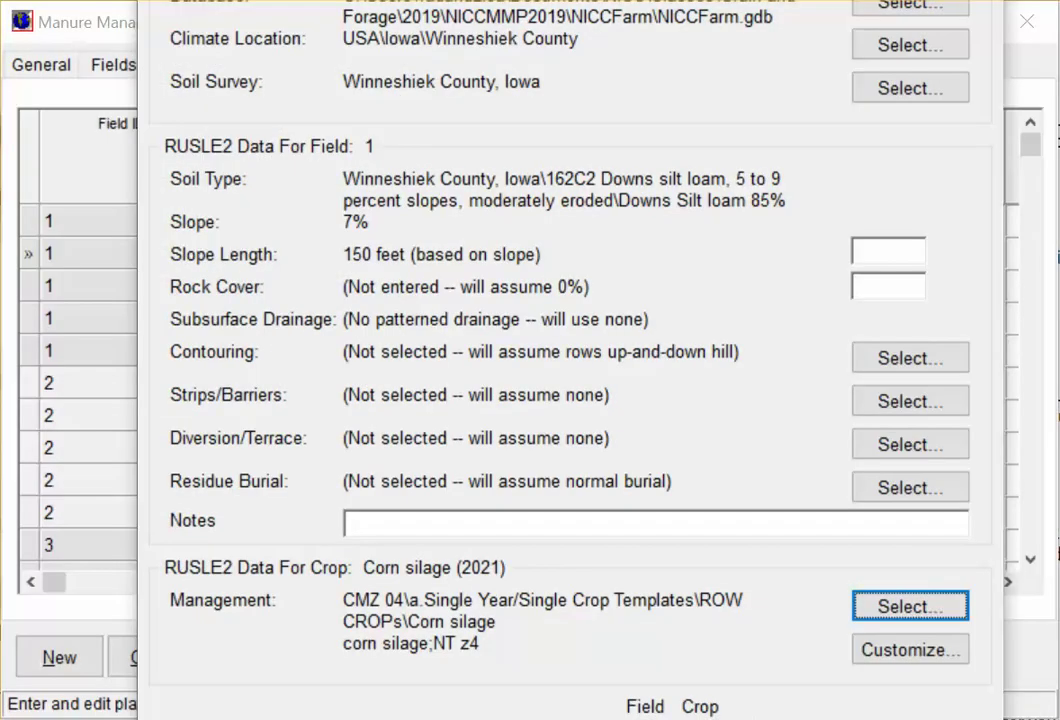
Duplicate field 1's RUSLE2 data to the other fields, verify field 8, and close the RUSLE2 window.
{"action": "left_click", "coordinate": [465, 540]}
{"action": "left_click", "coordinate": [728, 437]}
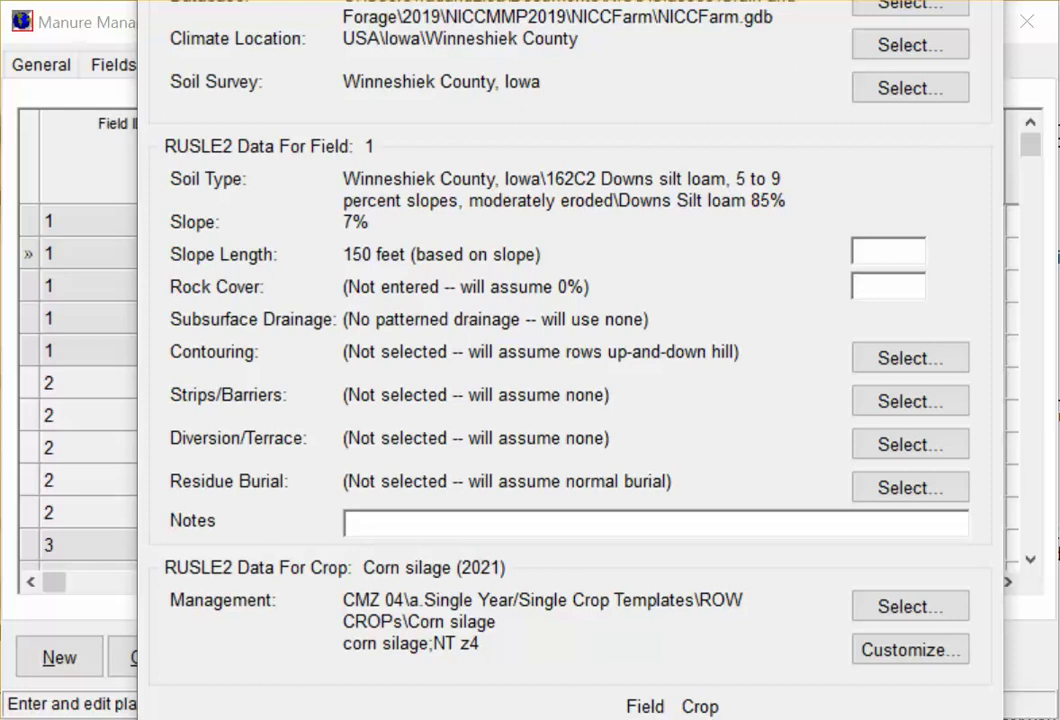
{"action": "key", "text": "Page_Down"}
{"action": "key", "text": "Page_Down"}
{"action": "key", "text": "Page_Down"}
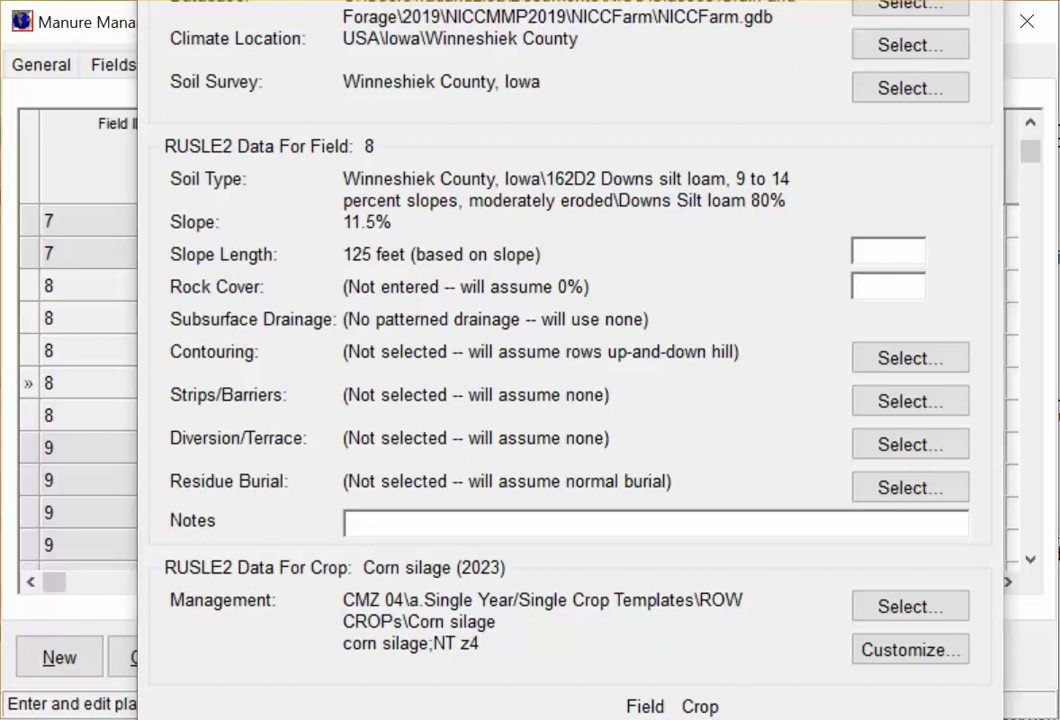
{"action": "key", "text": "Return"}
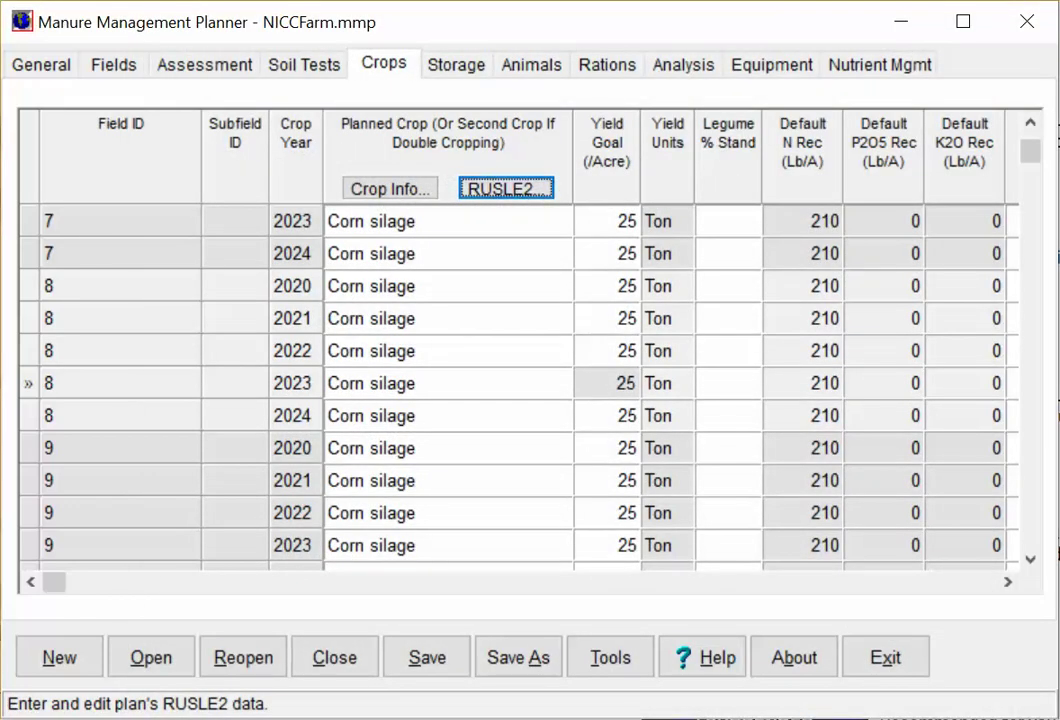
Add a storage named Tank of type Outside prefab liquid storage.
{"action": "key", "text": "ctrl+Tab"}
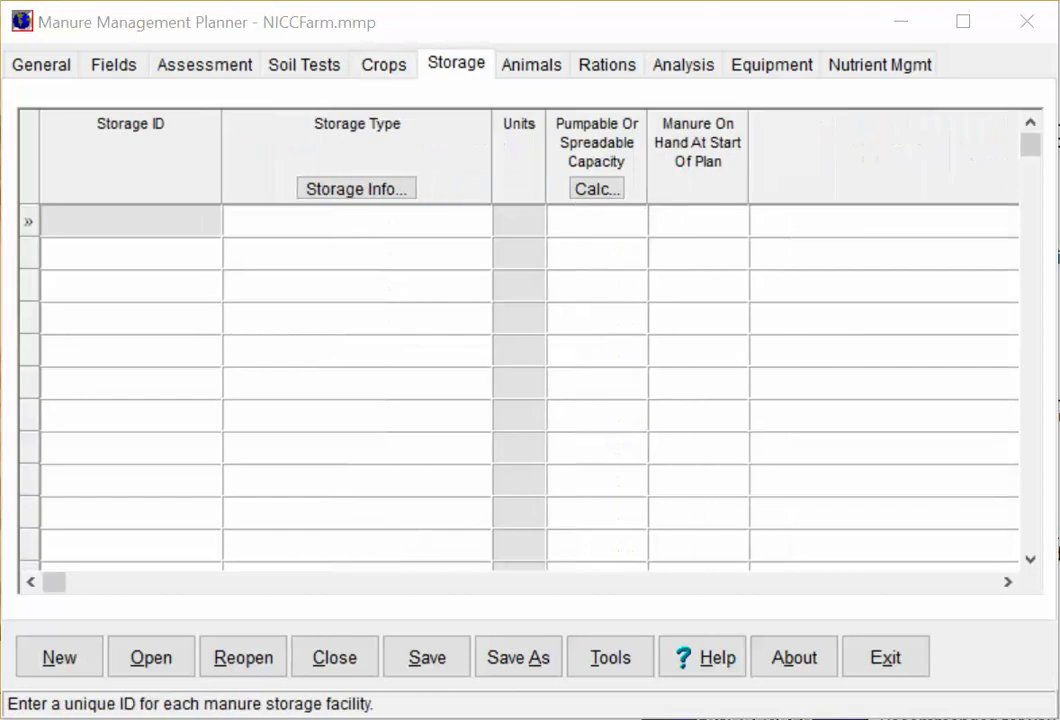
{"action": "left_click", "coordinate": [197, 256]}
{"action": "type", "text": "Tank"}
{"action": "key", "text": "Tab"}
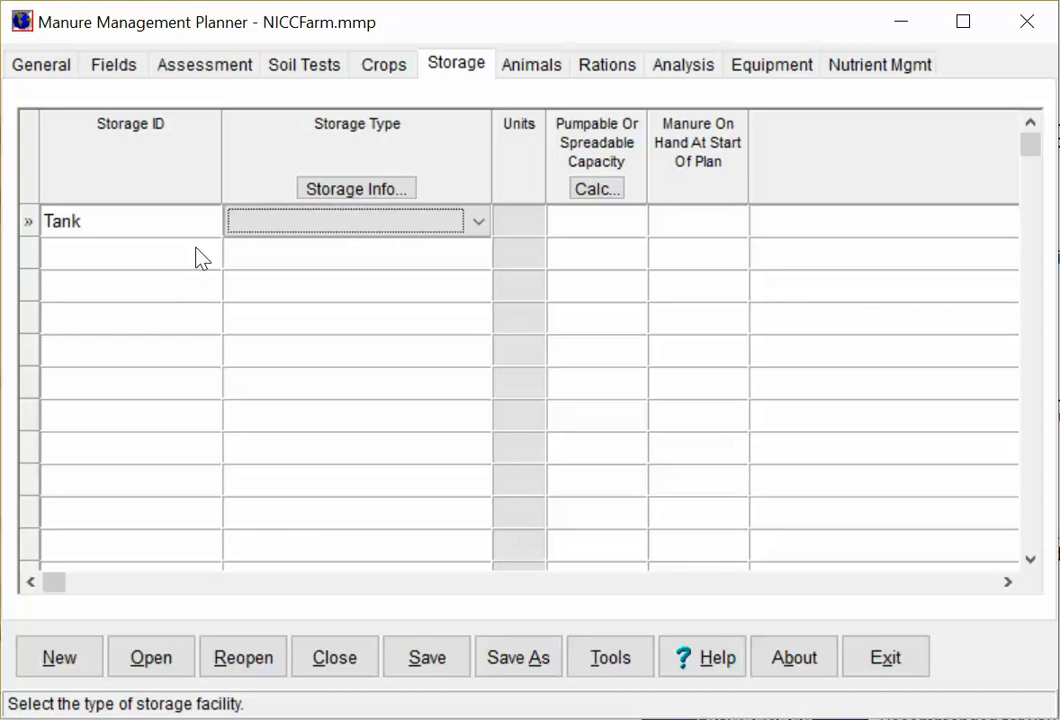
{"action": "left_click", "coordinate": [478, 224]}
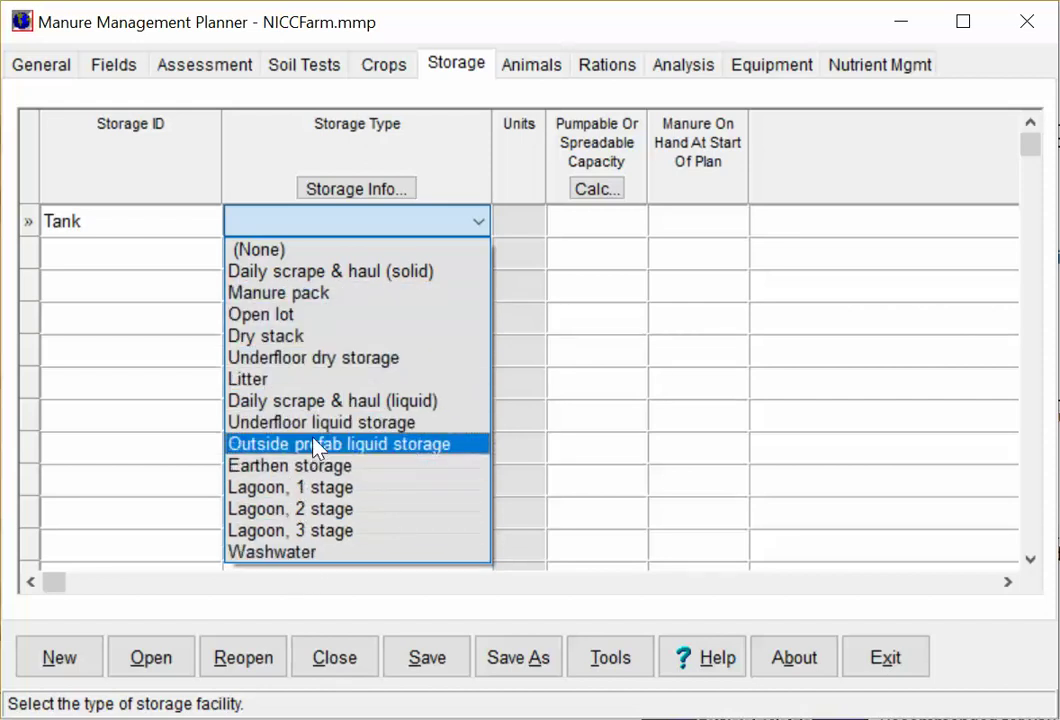
{"action": "left_click", "coordinate": [368, 452]}
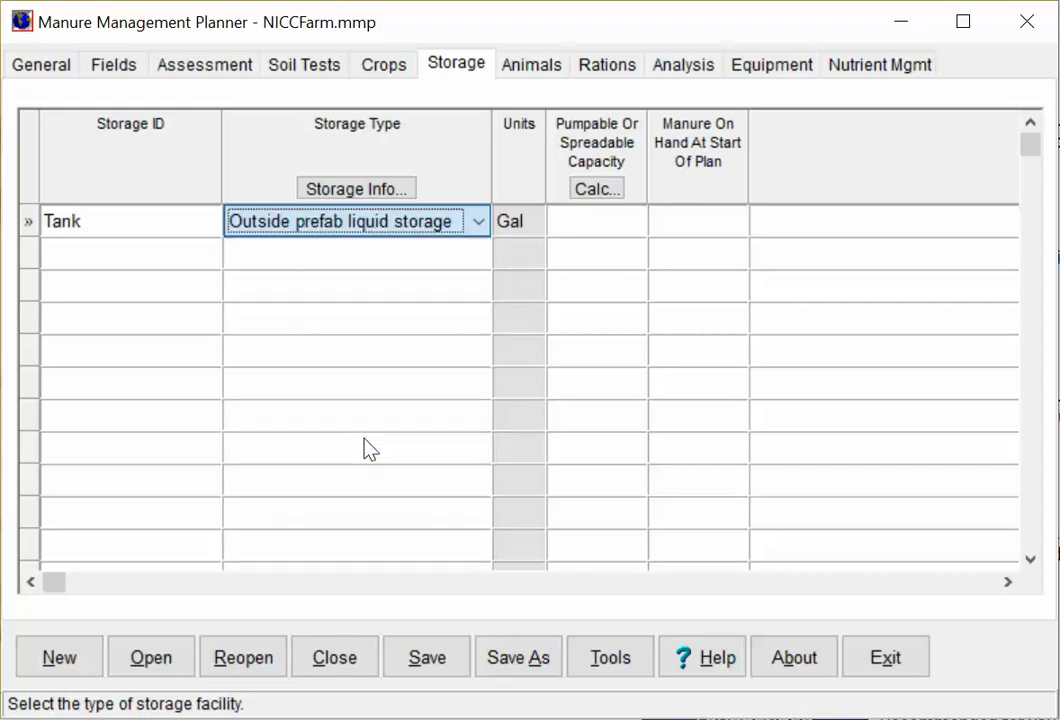
Give the Tank 1,000,000 gallon capacity and 600,000 gallons on hand.
{"action": "left_click", "coordinate": [601, 229]}
{"action": "type", "text": "1000000"}
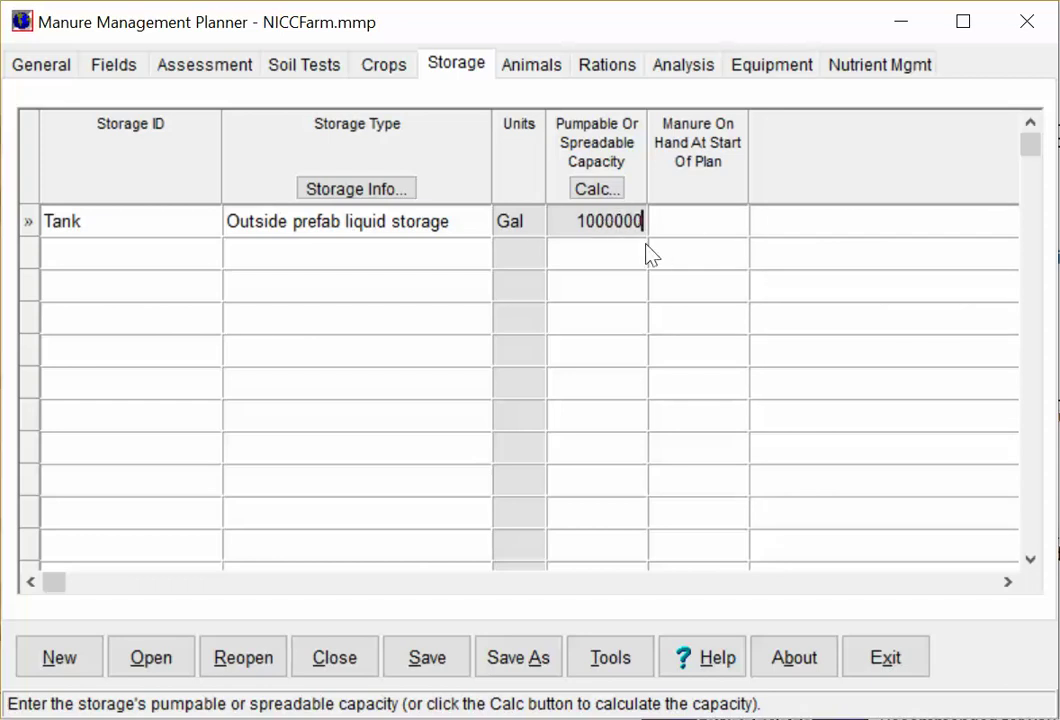
{"action": "key", "text": "BackSpace"}
{"action": "type", "text": "0"}
{"action": "key", "text": "Tab"}
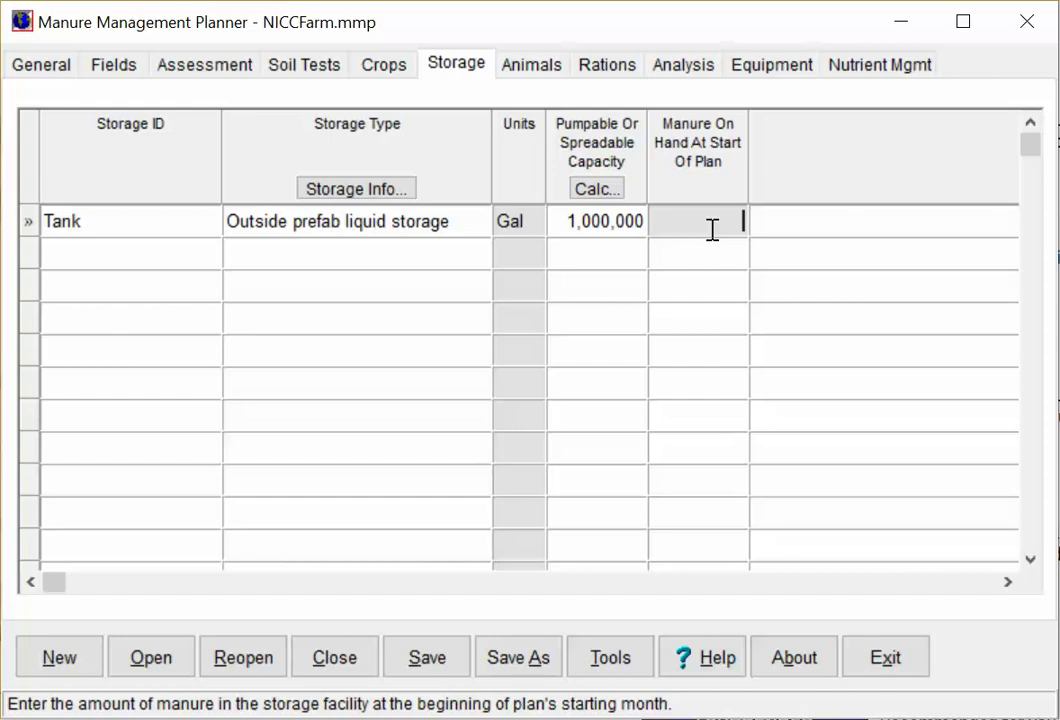
{"action": "type", "text": "600000"}
{"action": "key", "text": "Tab"}
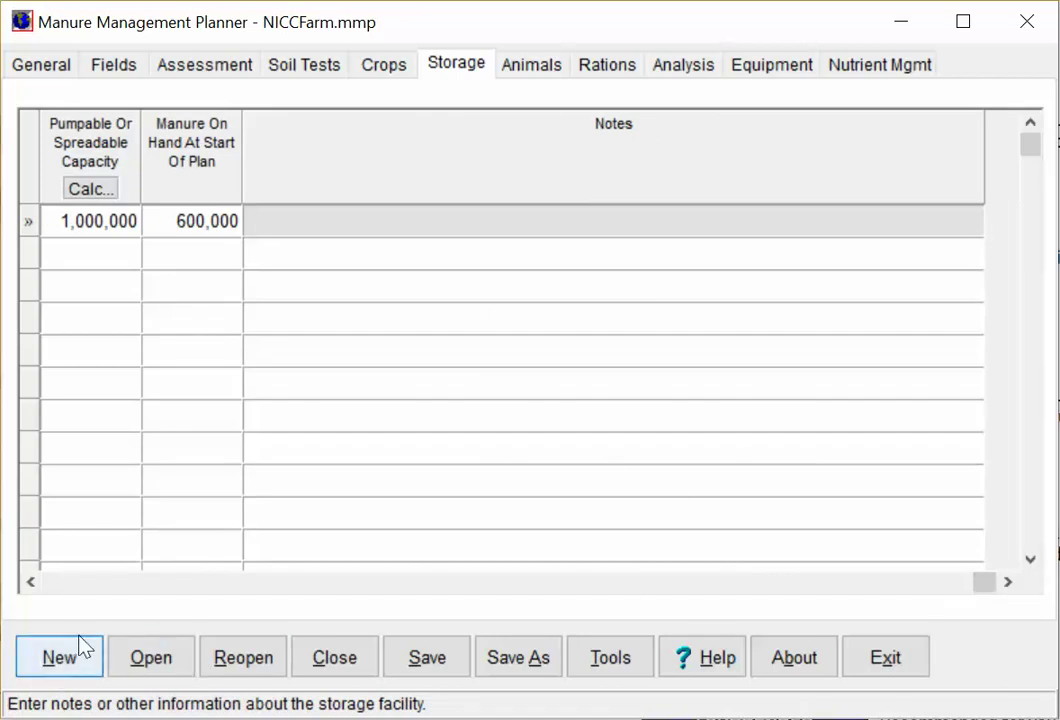
Add a second storage named Pit as Underfloor liquid storage.
{"action": "left_click", "coordinate": [30, 581]}
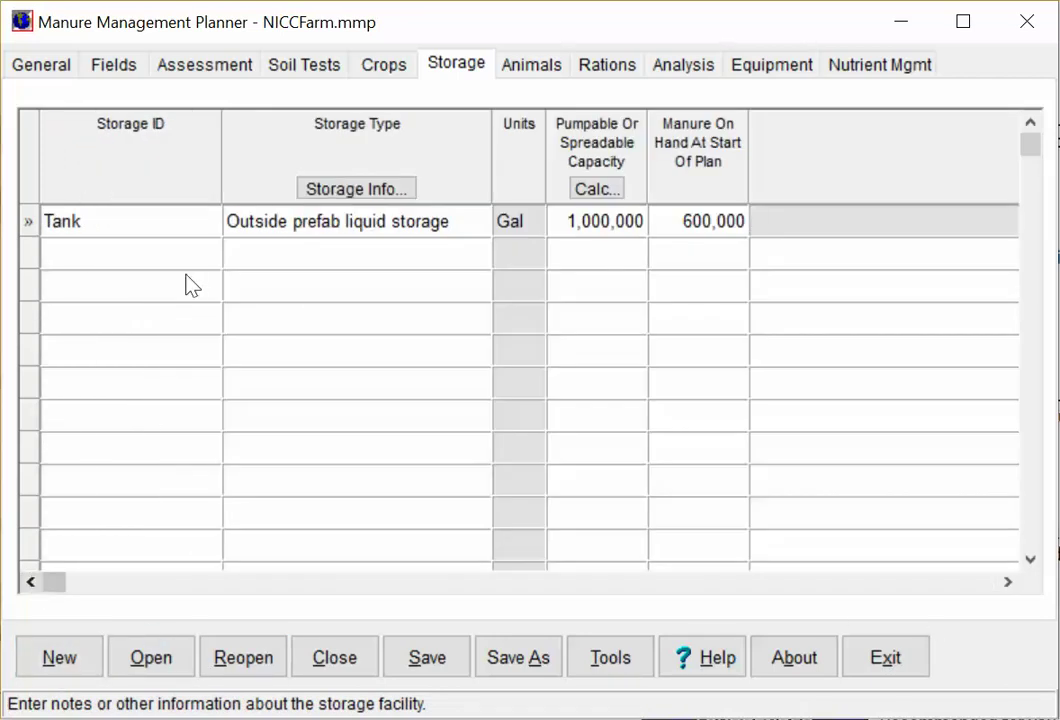
{"action": "left_click", "coordinate": [138, 253]}
{"action": "type", "text": "Pit"}
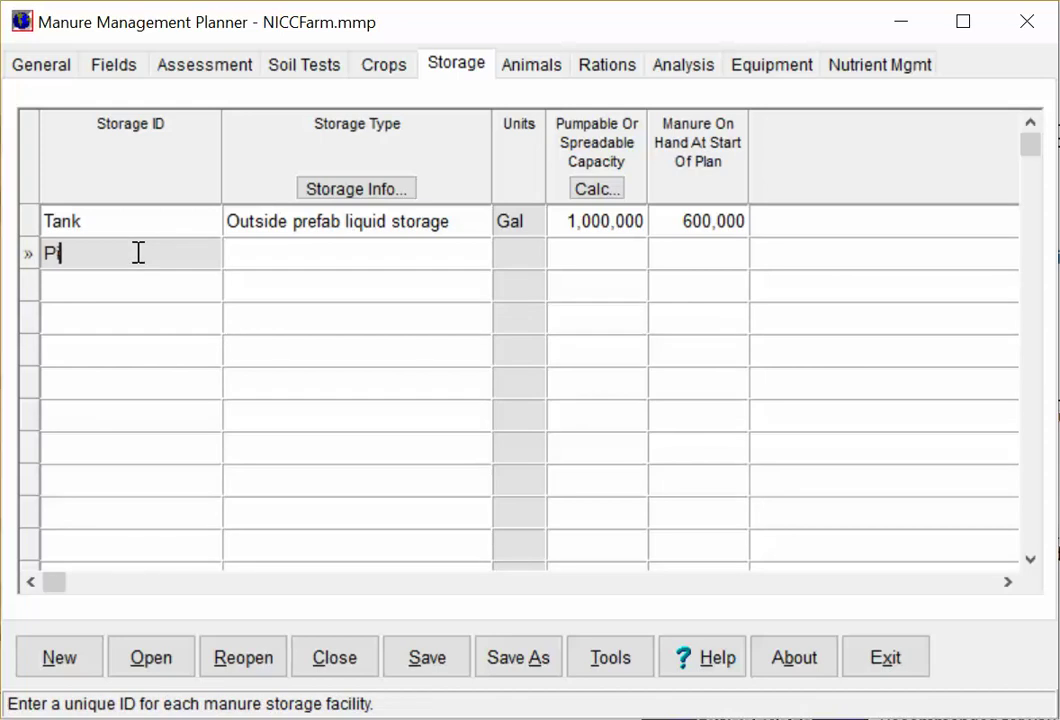
{"action": "left_click", "coordinate": [334, 256]}
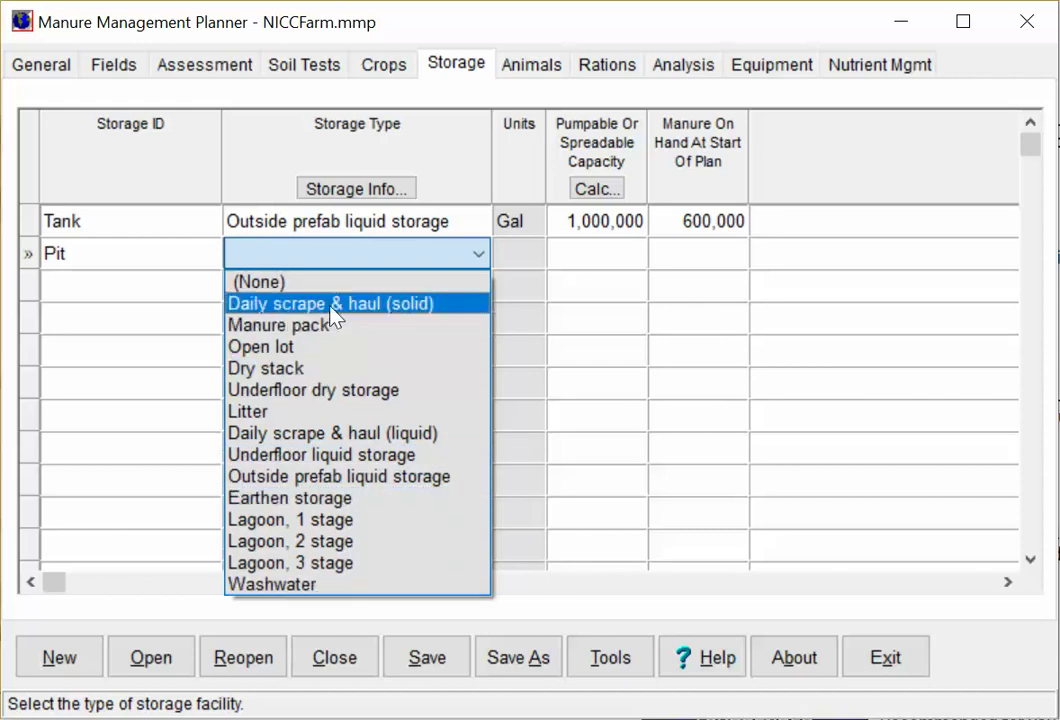
{"action": "left_click", "coordinate": [314, 390]}
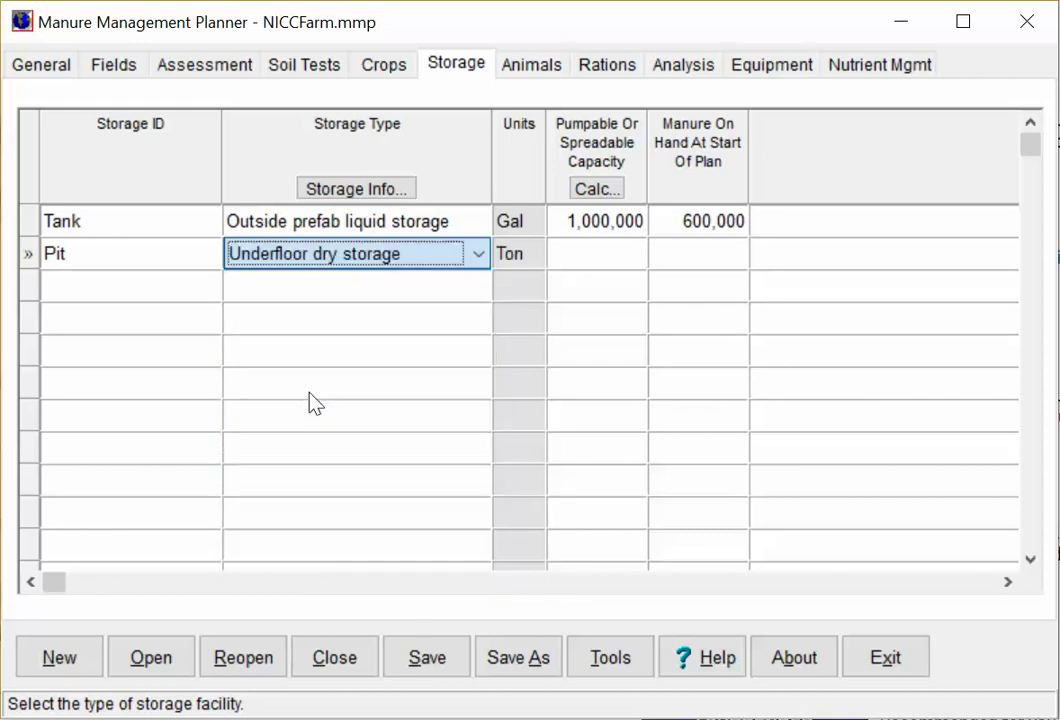
{"action": "left_click", "coordinate": [480, 257]}
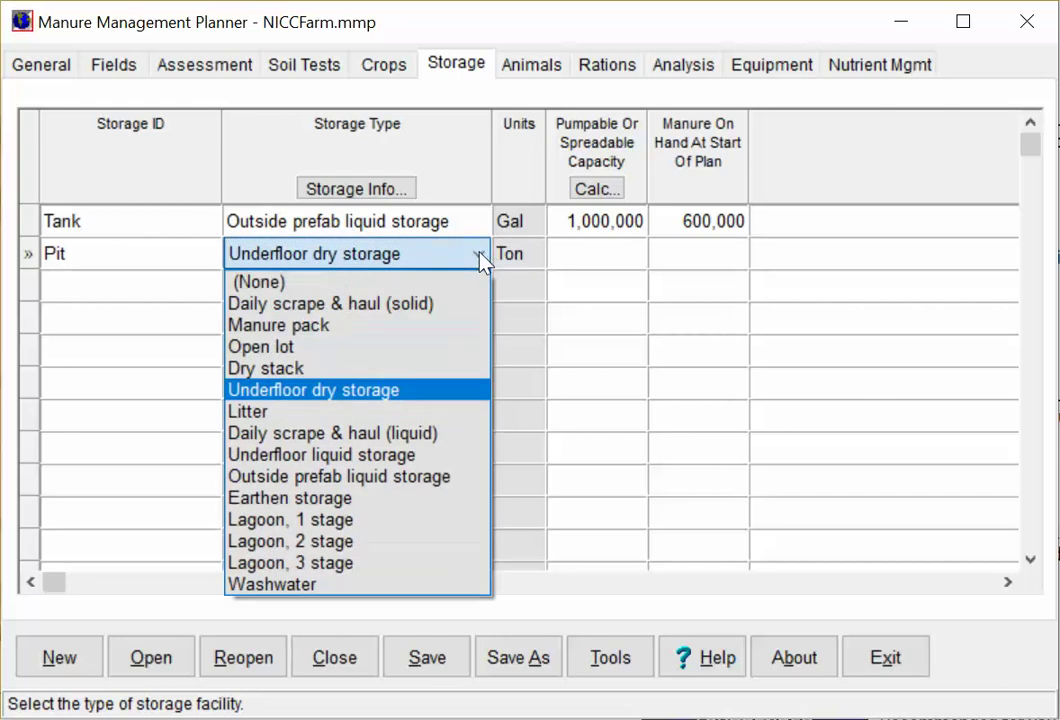
{"action": "left_click", "coordinate": [385, 454]}
Give the Pit 300,000 gallon capacity and 200,000 gallons on hand.
{"action": "left_click", "coordinate": [606, 256]}
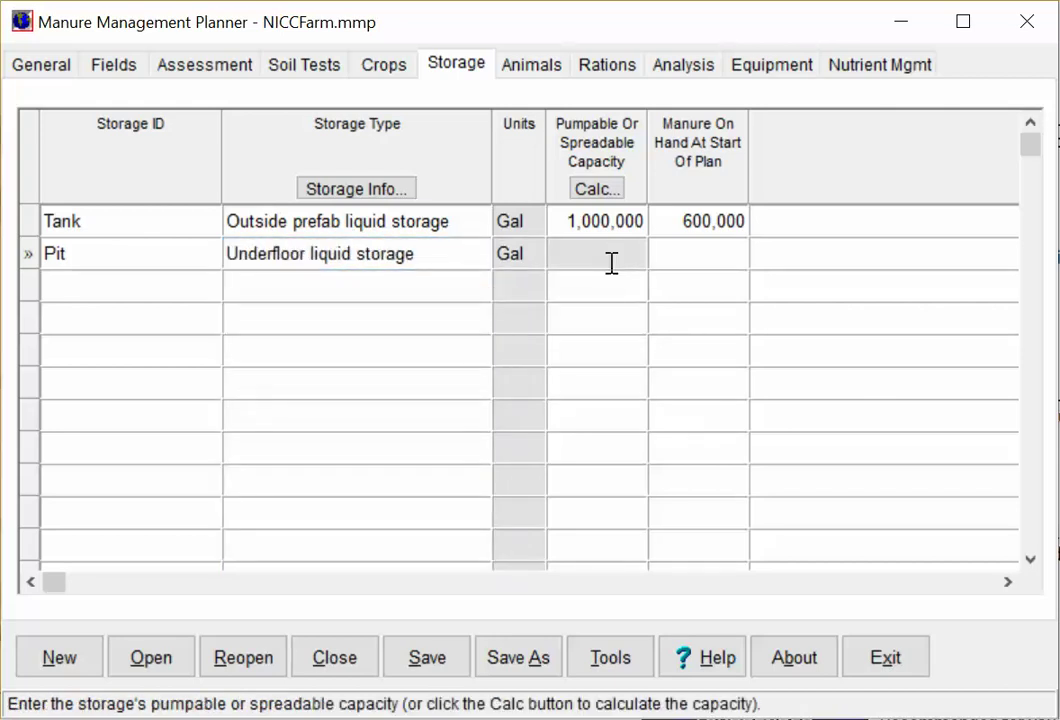
{"action": "type", "text": "300000"}
{"action": "left_click", "coordinate": [681, 253]}
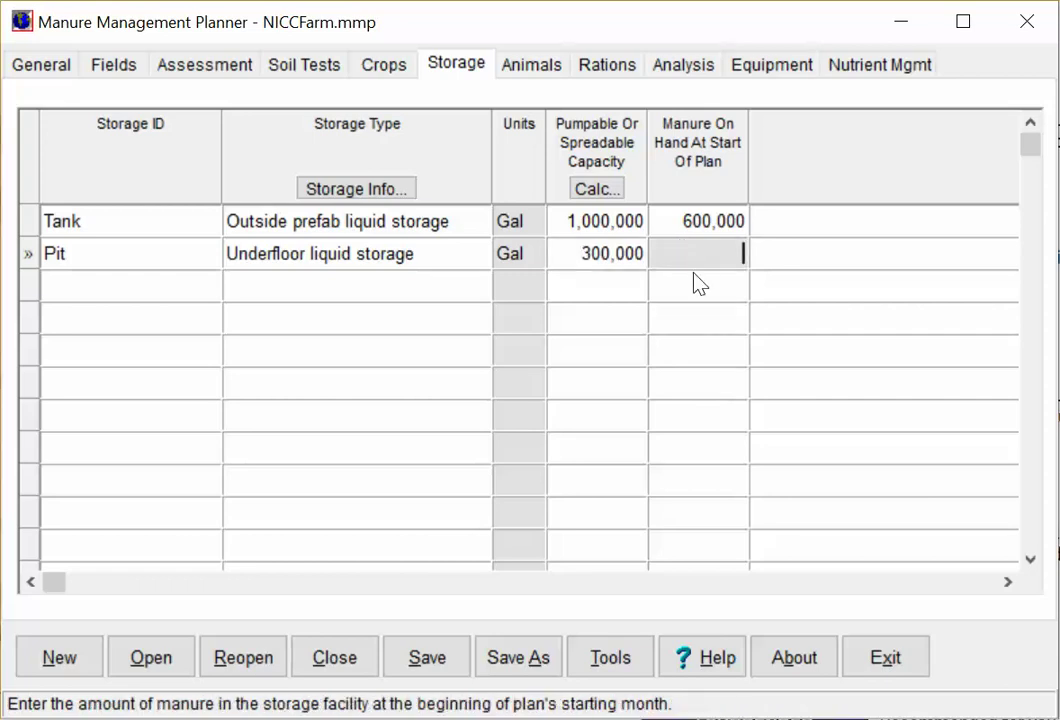
{"action": "type", "text": "200,000"}
{"action": "key", "text": "Tab"}
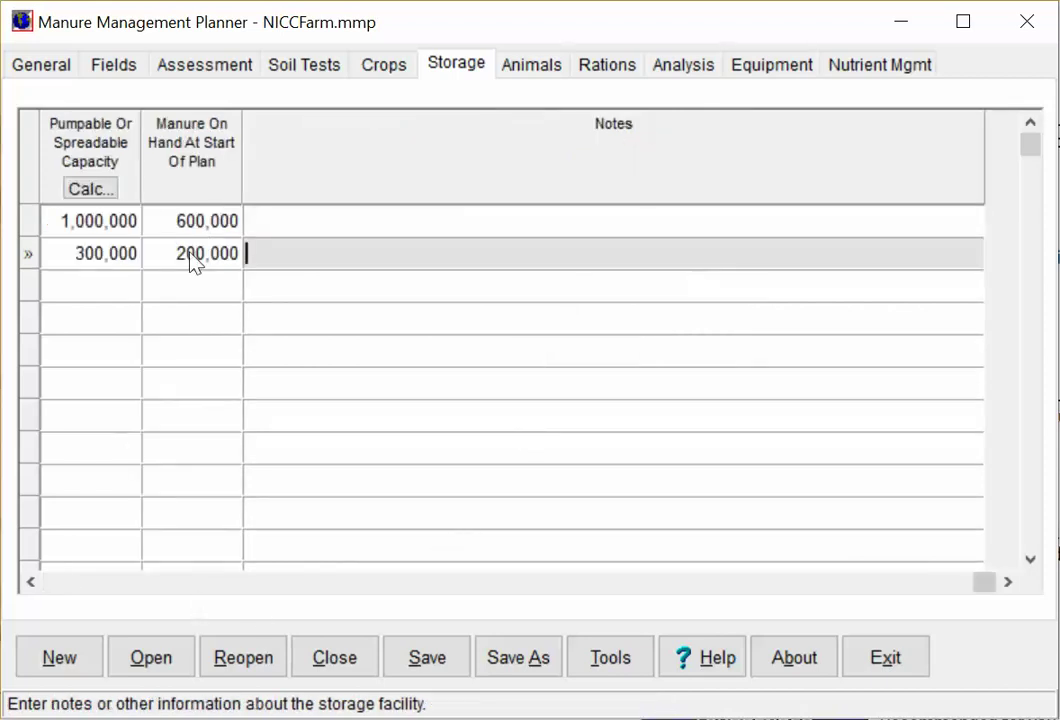
Create the animal group 'Underbuilding Pit' with animal type Milk cow (dairy).
{"action": "left_click", "coordinate": [533, 64]}
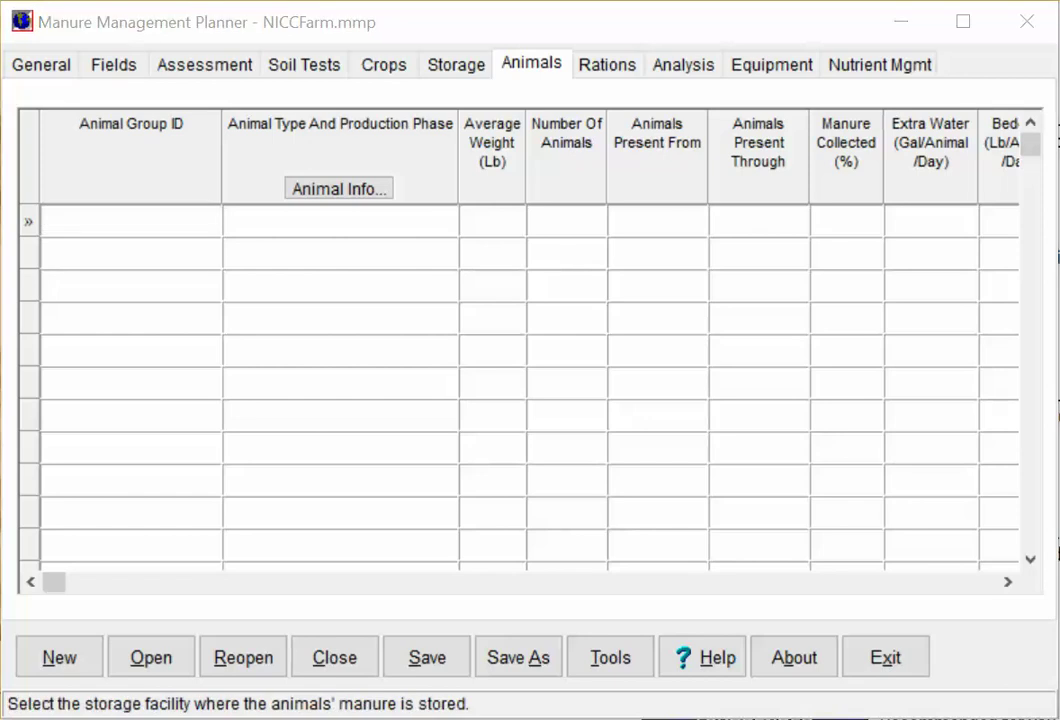
{"action": "left_click", "coordinate": [100, 221]}
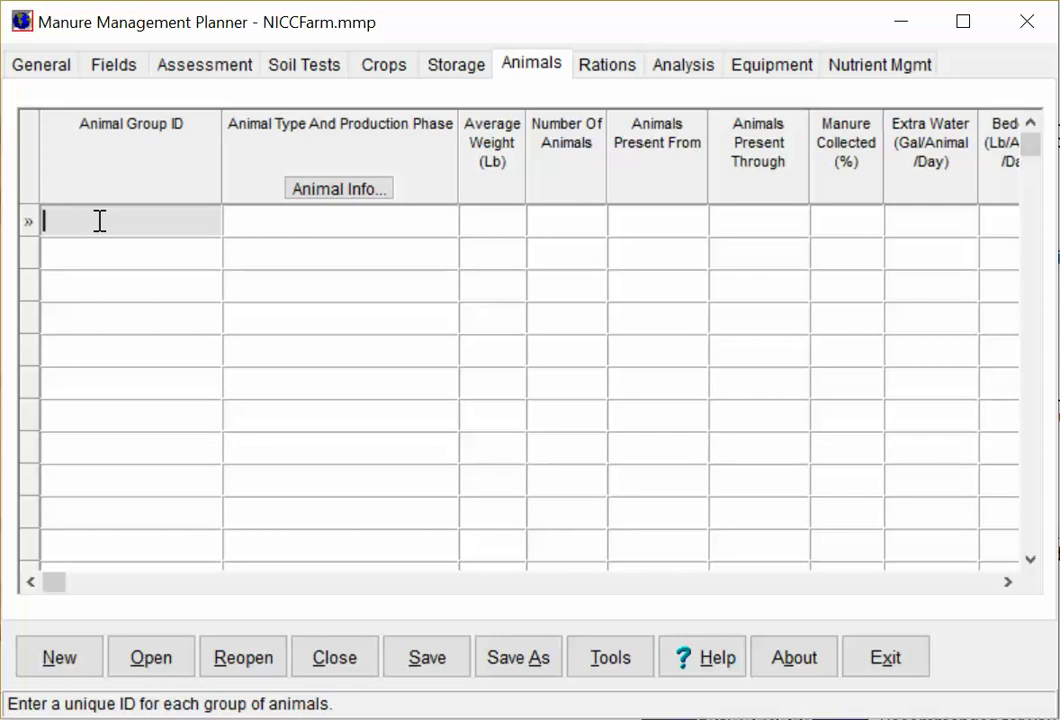
{"action": "type", "text": "Underbuilding Pioty"}
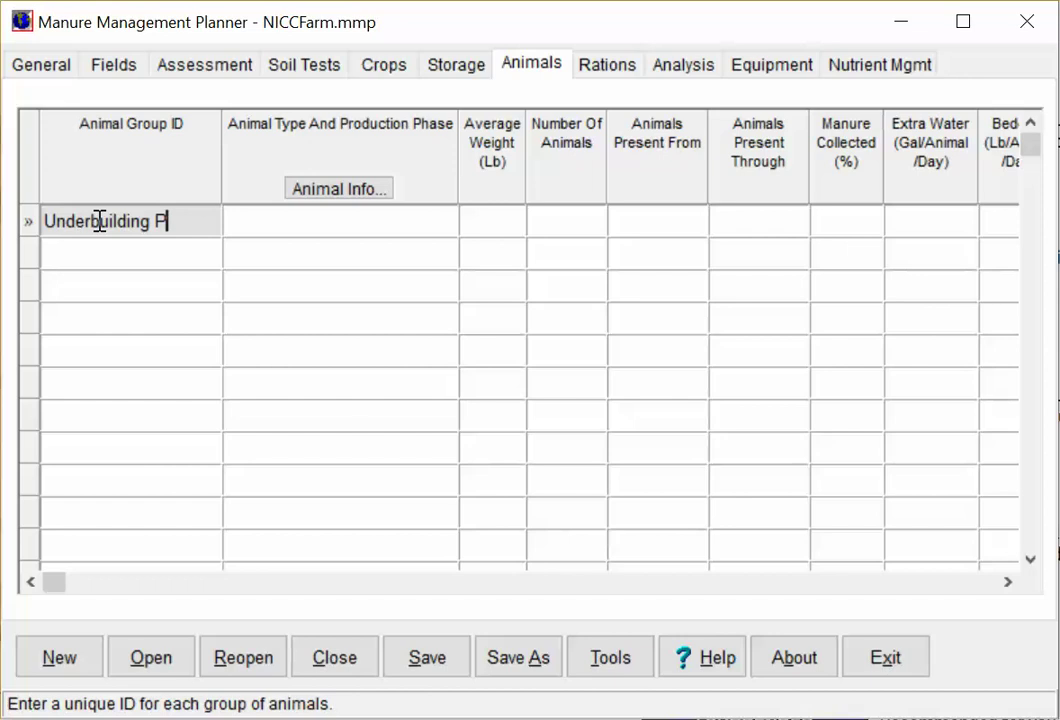
{"action": "key", "text": "BackSpace"}
{"action": "key", "text": "BackSpace"}
{"action": "key", "text": "BackSpace"}
{"action": "type", "text": "t"}
{"action": "left_click", "coordinate": [243, 233]}
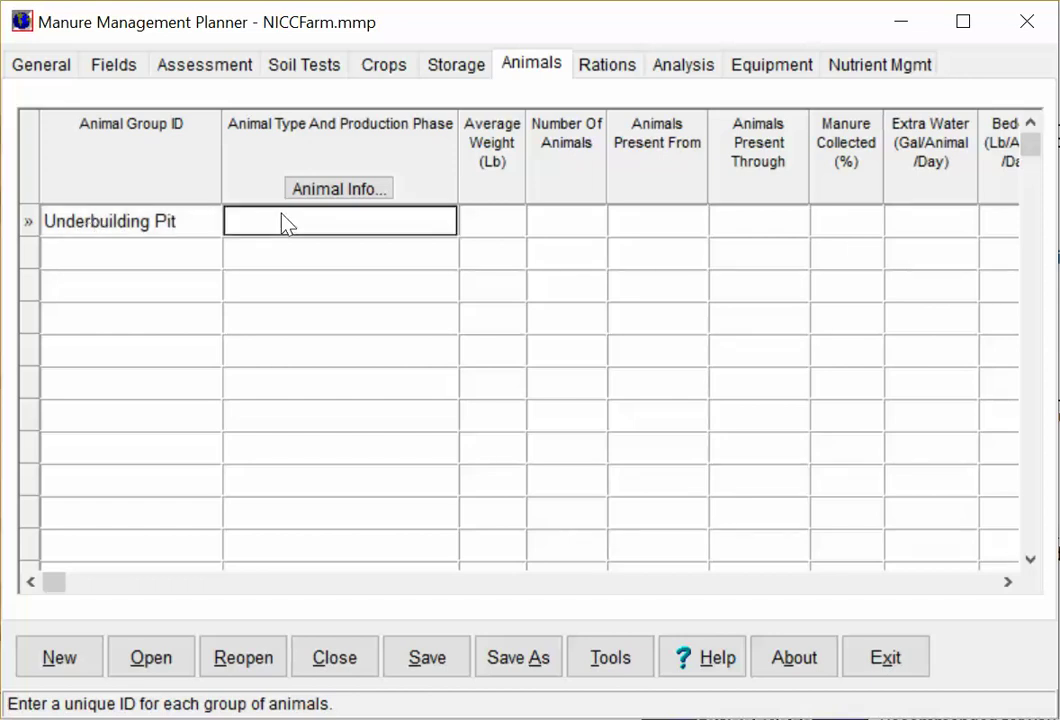
{"action": "left_click", "coordinate": [281, 220]}
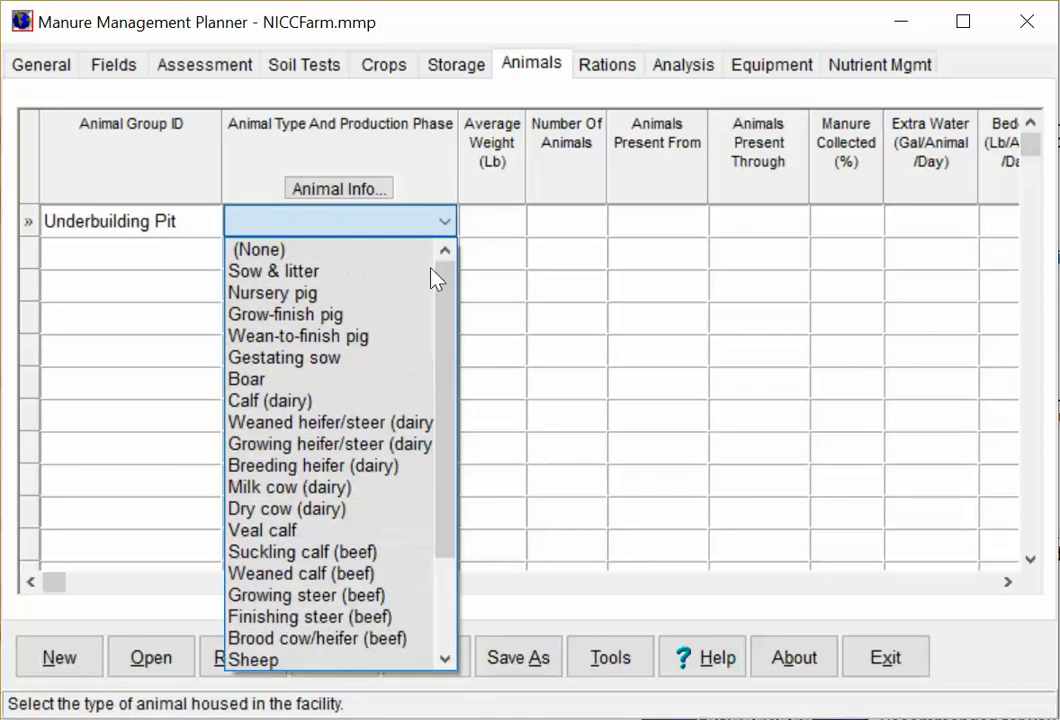
{"action": "left_click", "coordinate": [378, 489]}
Set the group's average weight to 1500 lb and count to 50 animals.
{"action": "left_click", "coordinate": [505, 218]}
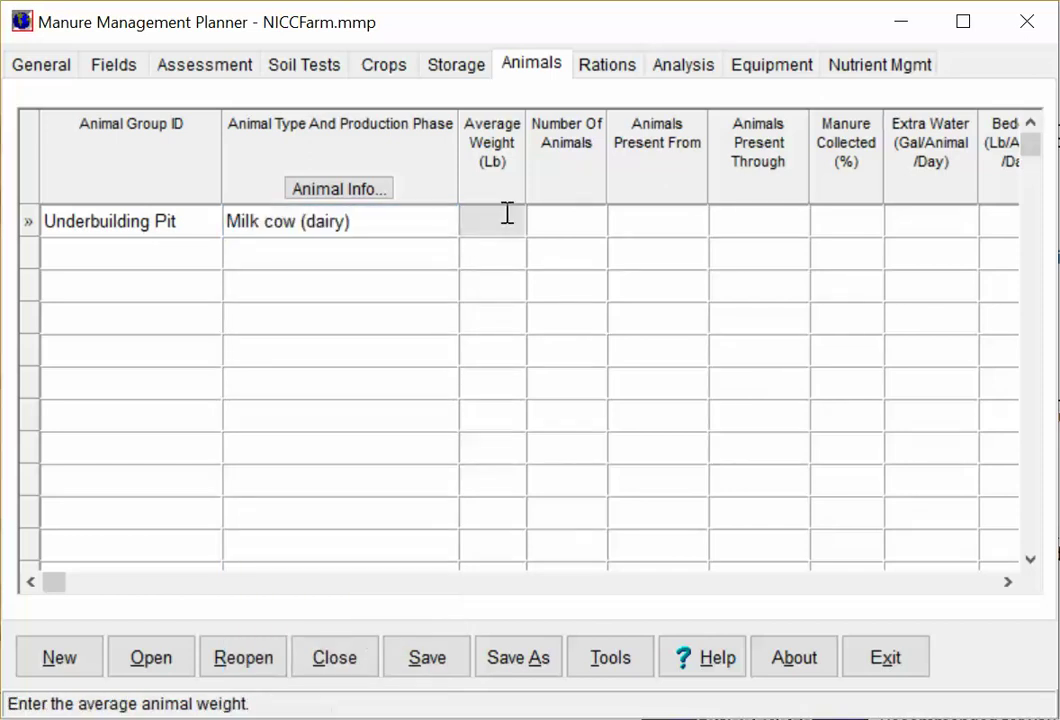
{"action": "type", "text": "165"}
{"action": "key", "text": "BackSpace"}
{"action": "type", "text": "00"}
{"action": "key", "text": "BackSpace"}
{"action": "key", "text": "BackSpace"}
{"action": "key", "text": "BackSpace"}
{"action": "type", "text": "500"}
{"action": "left_click", "coordinate": [570, 219]}
{"action": "type", "text": "50"}
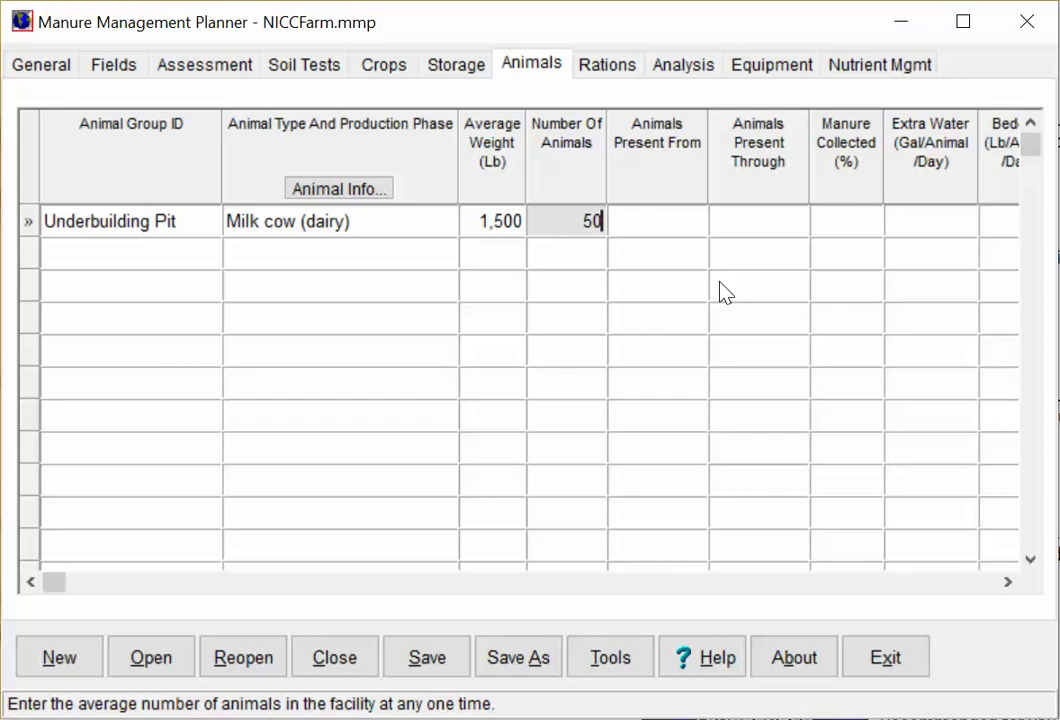
Mark the animals present Jan Early through Dec Late with 100% manure collected.
{"action": "left_click", "coordinate": [670, 232]}
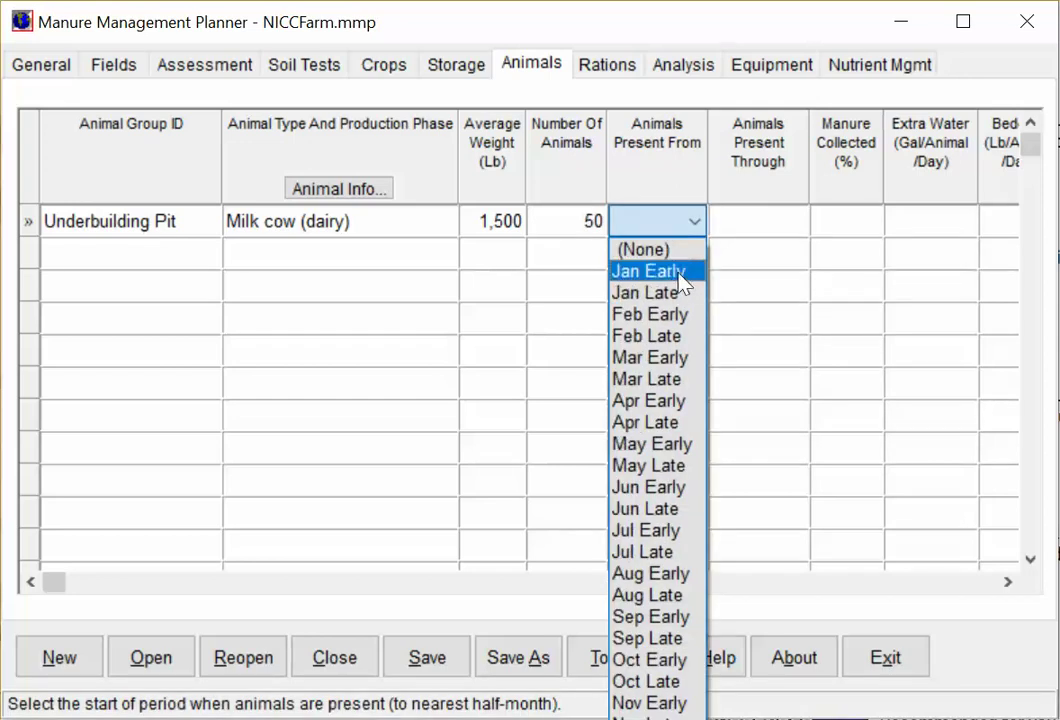
{"action": "left_click", "coordinate": [625, 274]}
{"action": "left_click", "coordinate": [790, 230]}
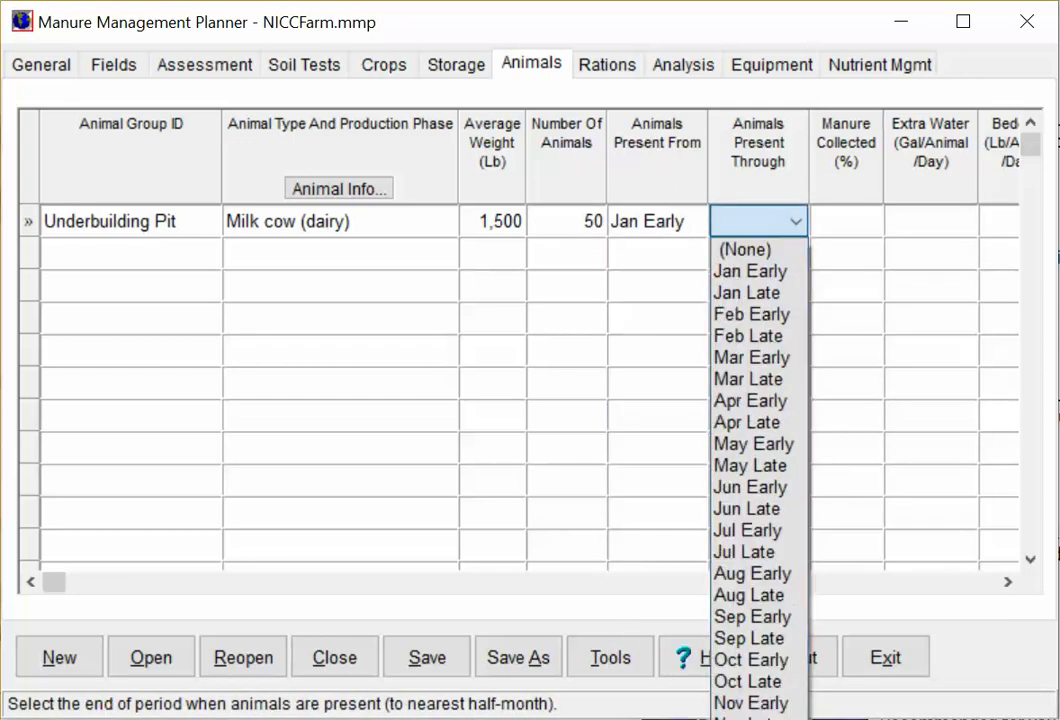
{"action": "left_click", "coordinate": [758, 719]}
{"action": "left_click", "coordinate": [870, 225]}
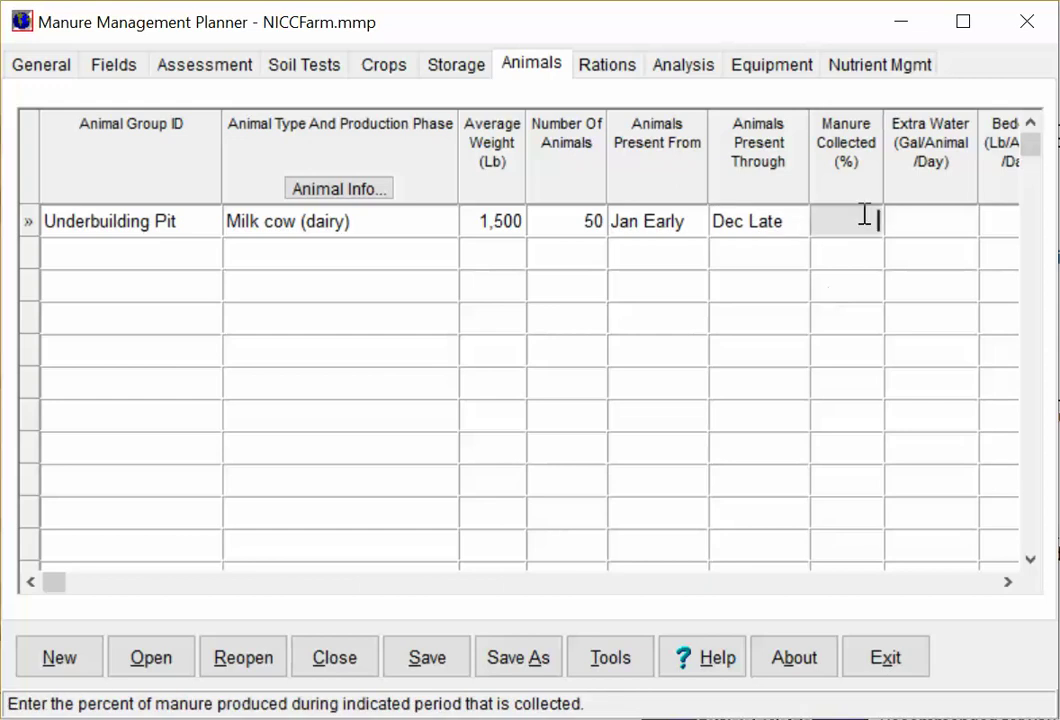
{"action": "type", "text": "100"}
Enter 5 lb bedding per animal per day and store the manure in the Pit.
{"action": "left_click", "coordinate": [1009, 582]}
{"action": "left_click", "coordinate": [1009, 582]}
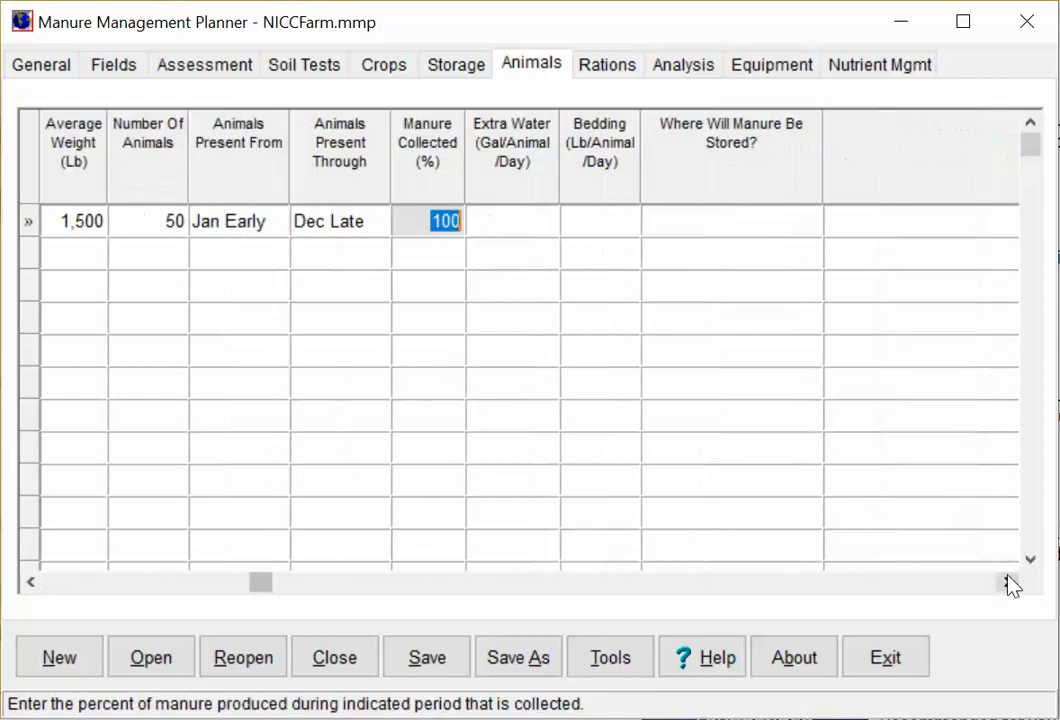
{"action": "left_click", "coordinate": [607, 219]}
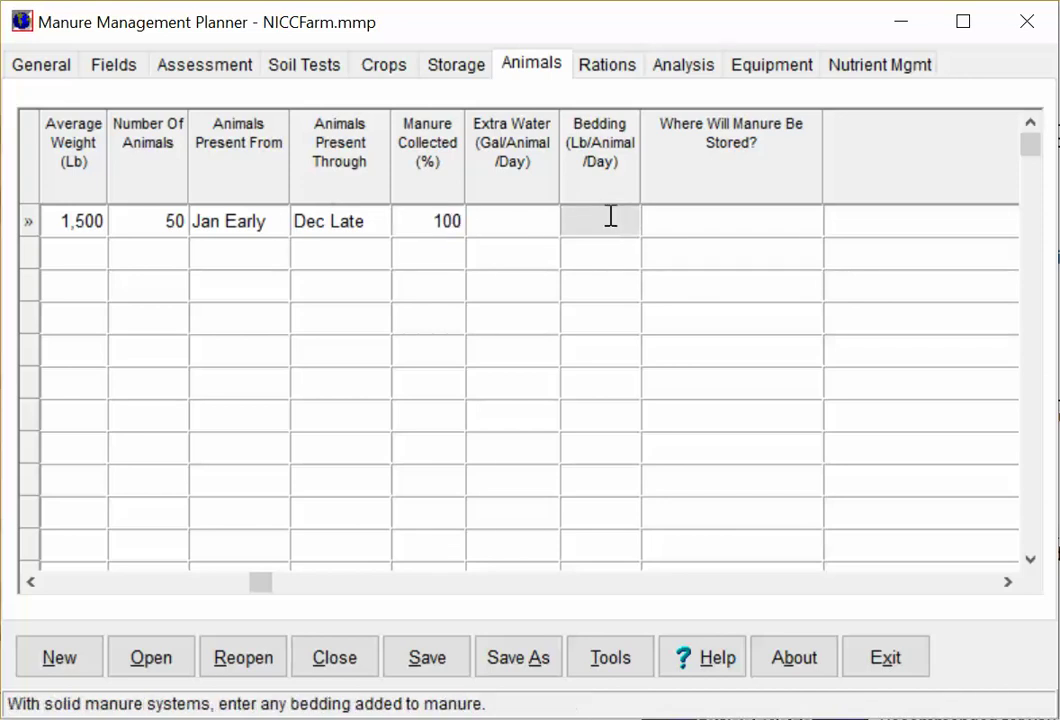
{"action": "type", "text": "5"}
{"action": "key", "text": "BackSpace"}
{"action": "type", "text": "10"}
{"action": "key", "text": "BackSpace"}
{"action": "key", "text": "BackSpace"}
{"action": "left_click", "coordinate": [724, 228]}
{"action": "left_click", "coordinate": [730, 228]}
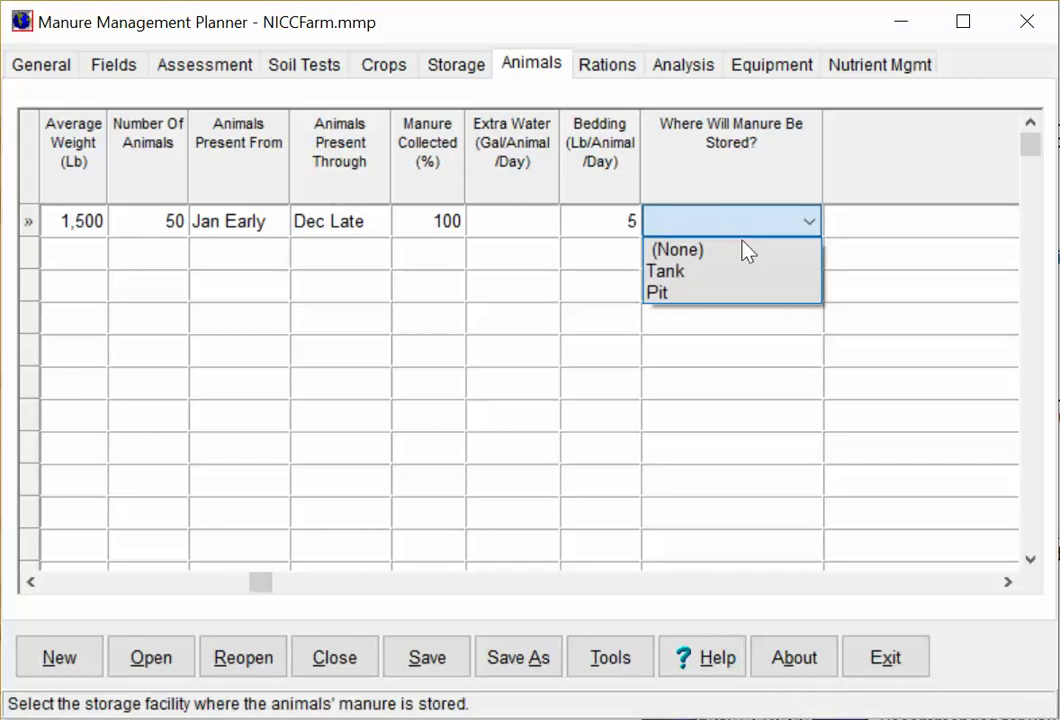
{"action": "left_click", "coordinate": [743, 293]}
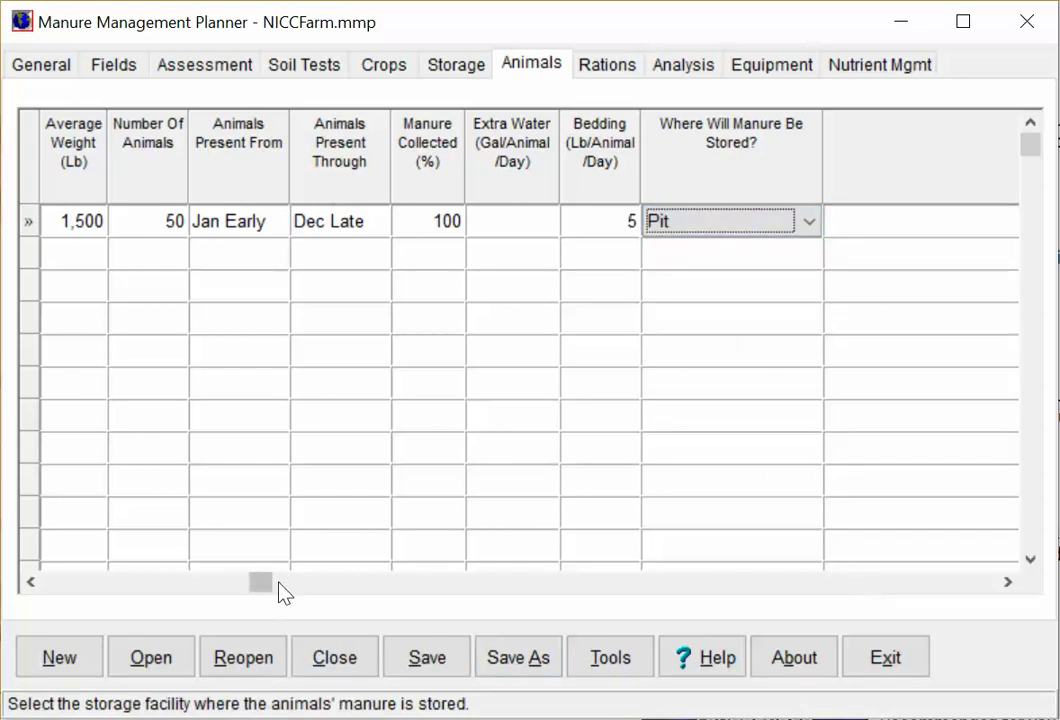
{"action": "left_click_drag", "start_coordinate": [273, 583], "coordinate": [52, 592]}
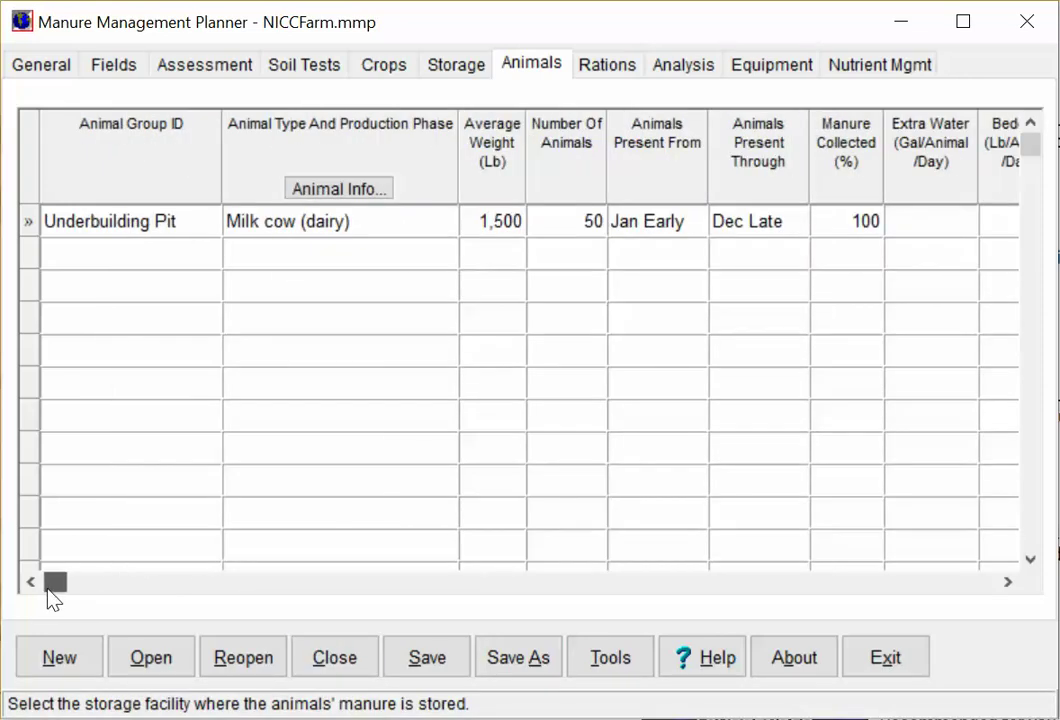
Add a Parlor animal group of Milk cow (dairy) weighing 1500 lb.
{"action": "left_click", "coordinate": [116, 250]}
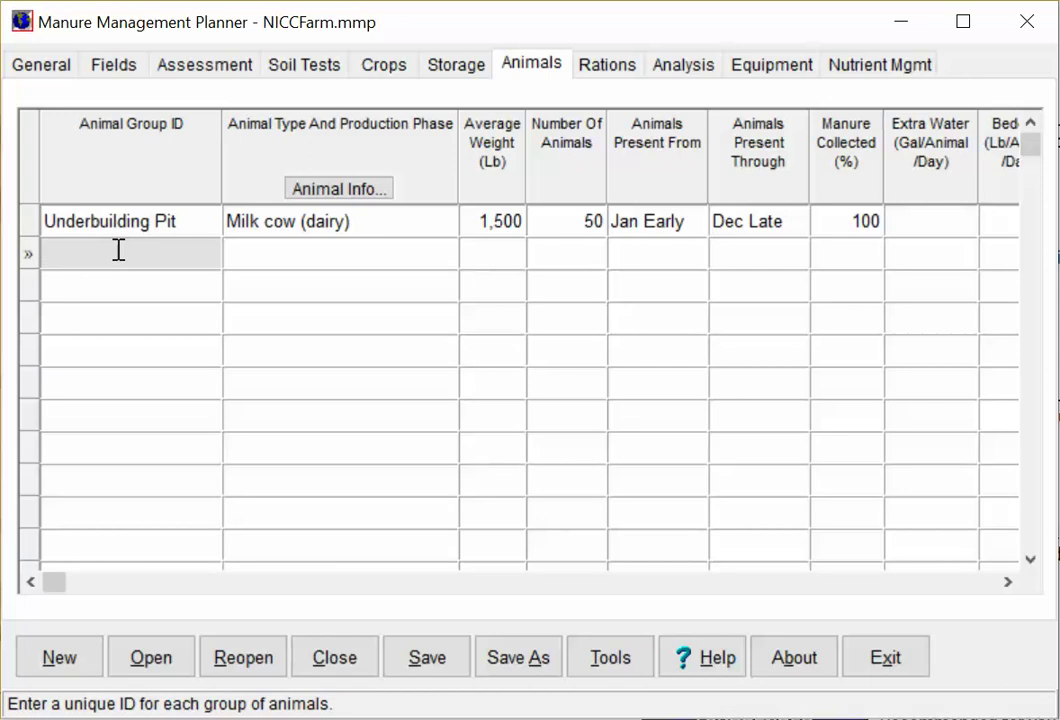
{"action": "type", "text": "Parlor"}
{"action": "key", "text": "Tab"}
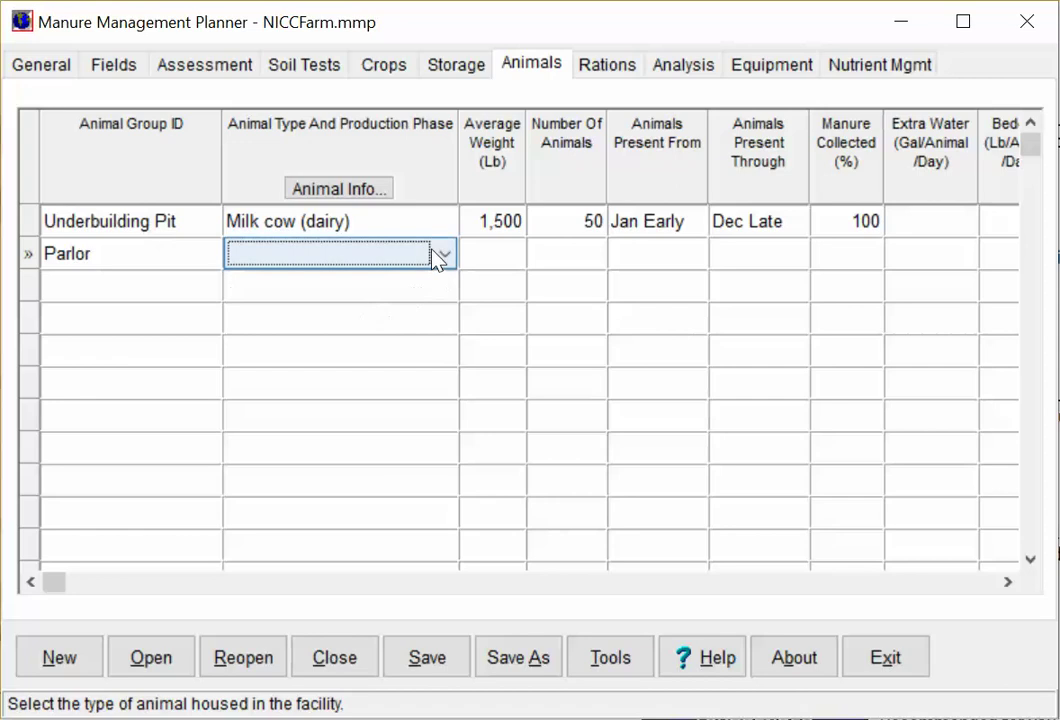
{"action": "left_click", "coordinate": [440, 254]}
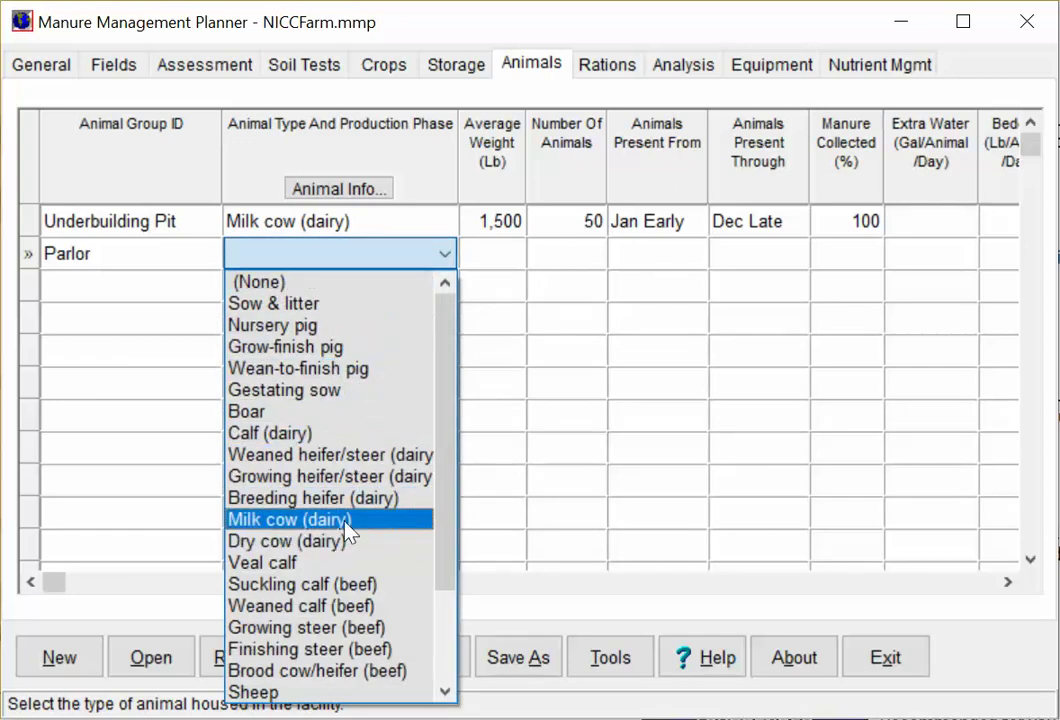
{"action": "left_click", "coordinate": [275, 519]}
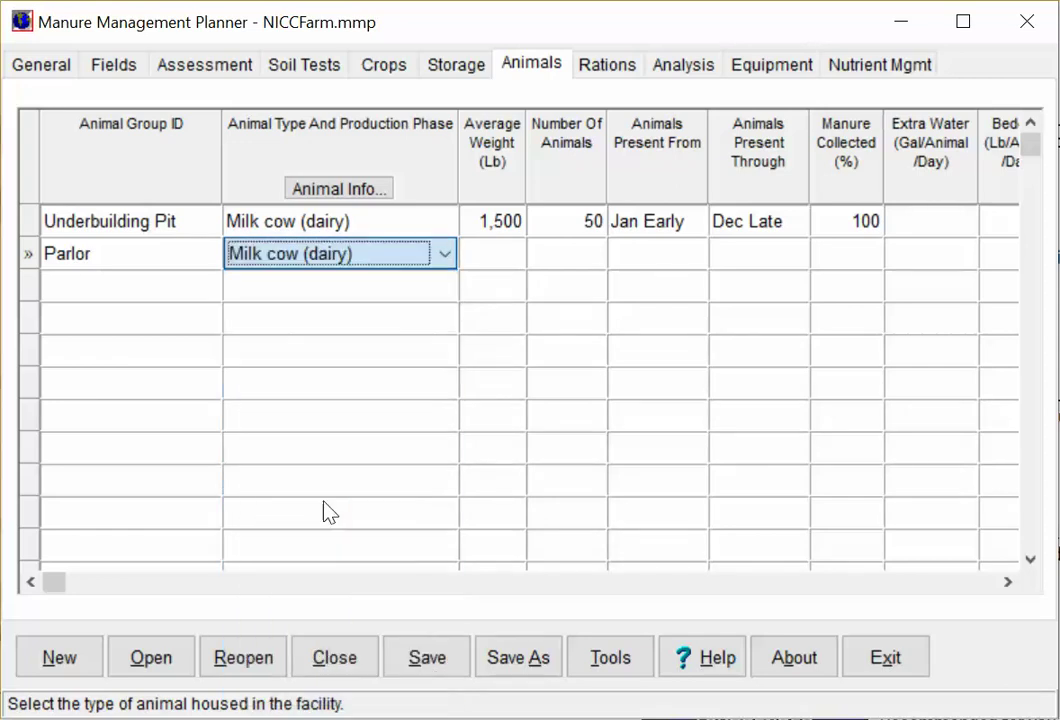
{"action": "left_click", "coordinate": [505, 259]}
{"action": "type", "text": "1500"}
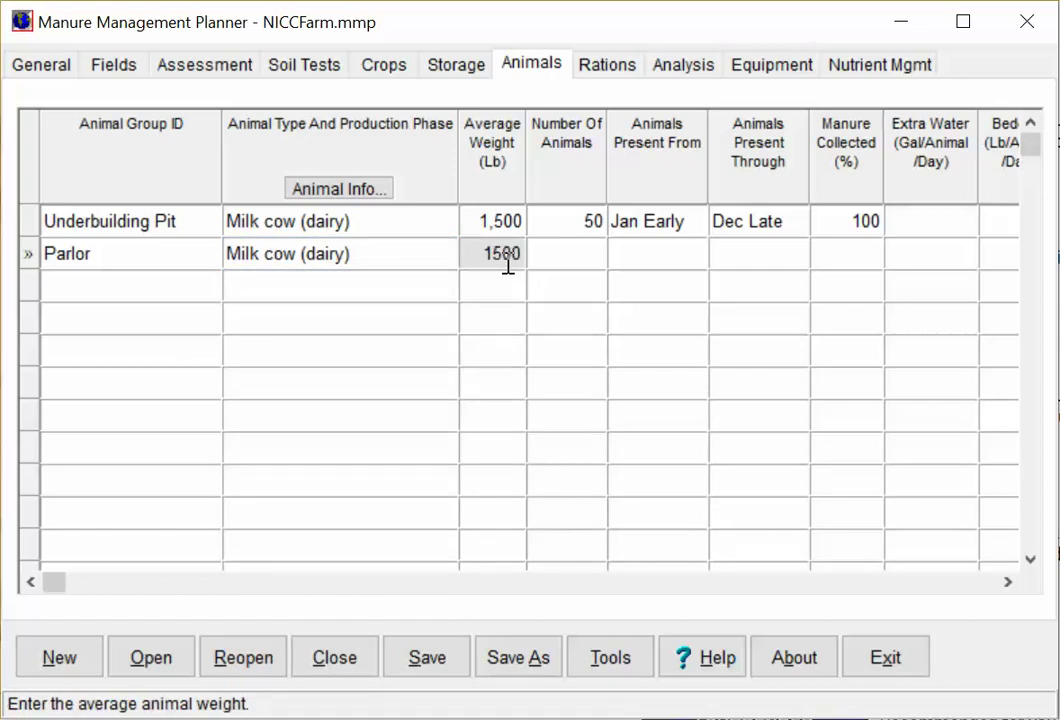
{"action": "left_click", "coordinate": [573, 253]}
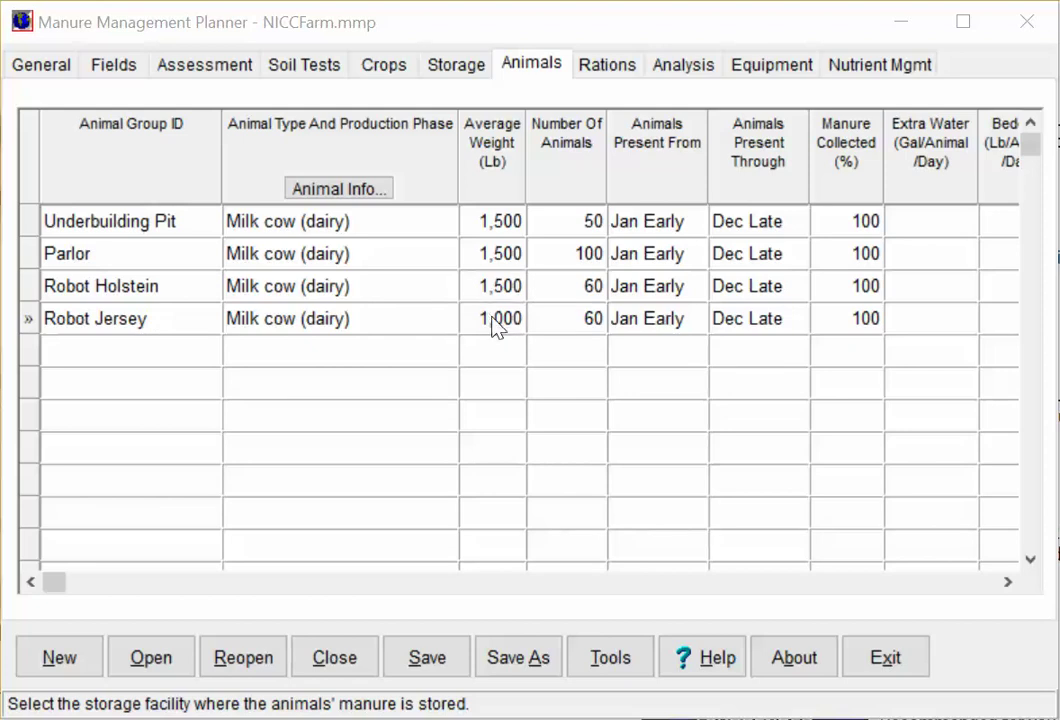
Scroll to the storage column, then go to the Rations page.
{"action": "left_click", "coordinate": [1007, 581]}
{"action": "left_click", "coordinate": [1007, 581]}
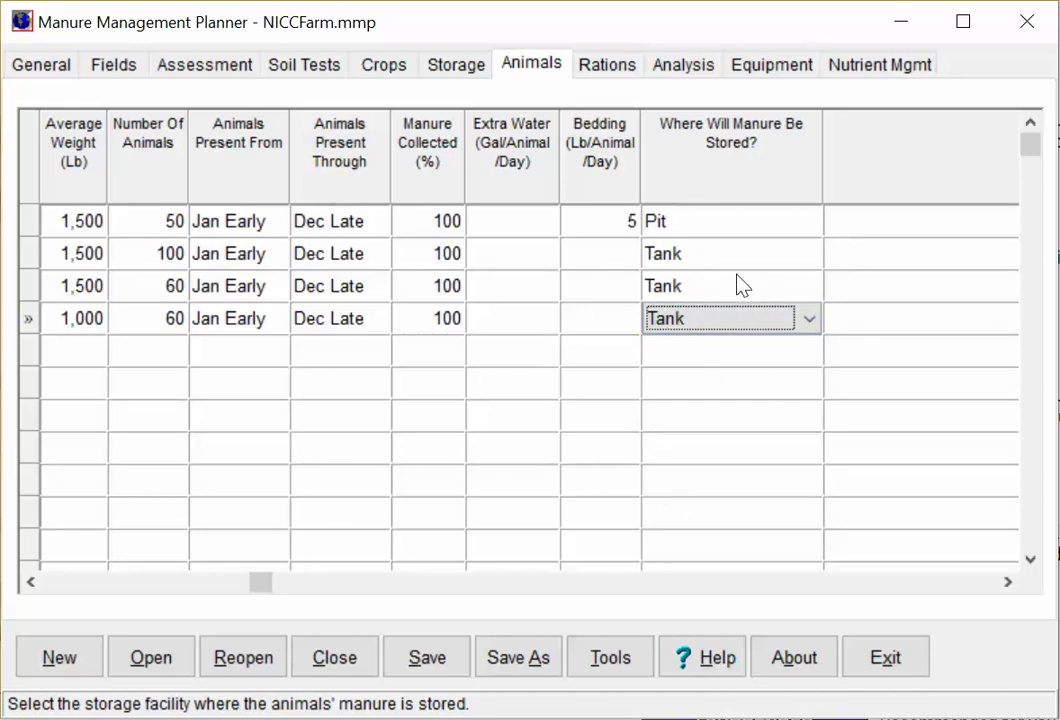
{"action": "left_click", "coordinate": [607, 68]}
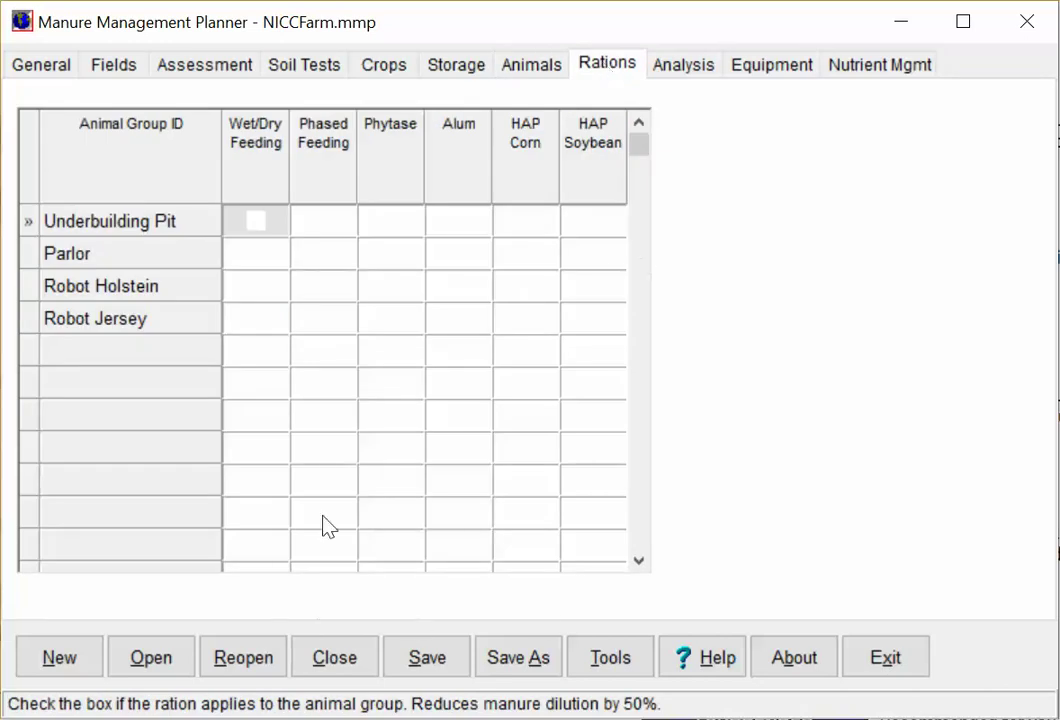
Review the Analysis page's estimated Tank and Pit manure values across all columns.
{"action": "left_click", "coordinate": [691, 72]}
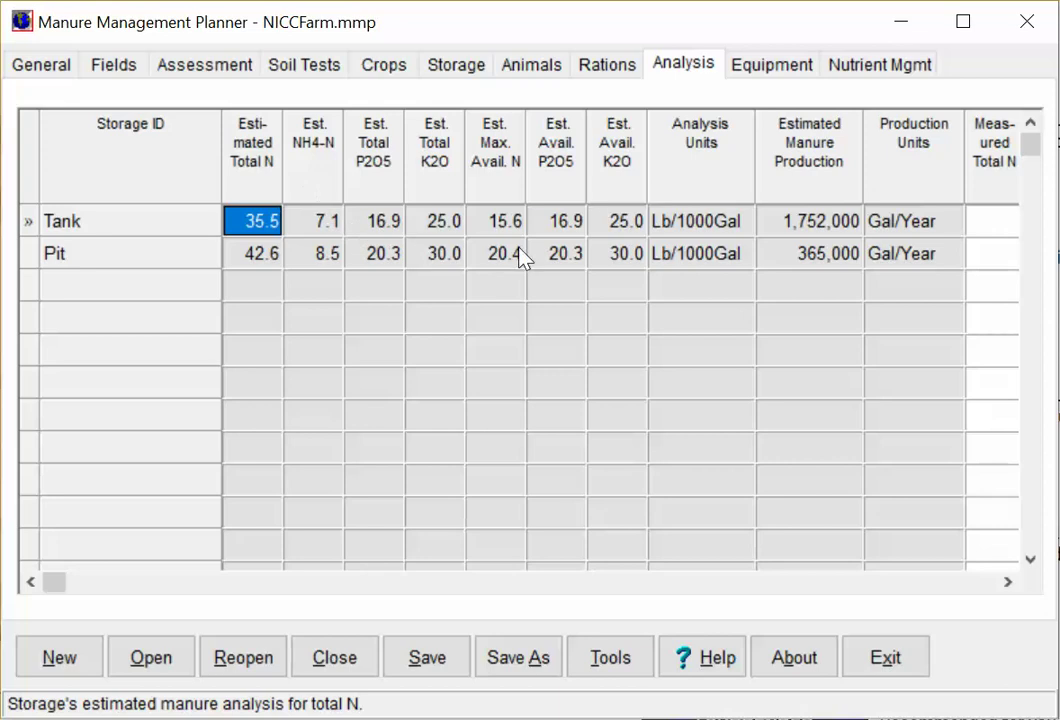
{"action": "left_click", "coordinate": [1004, 584]}
{"action": "left_click", "coordinate": [1005, 584]}
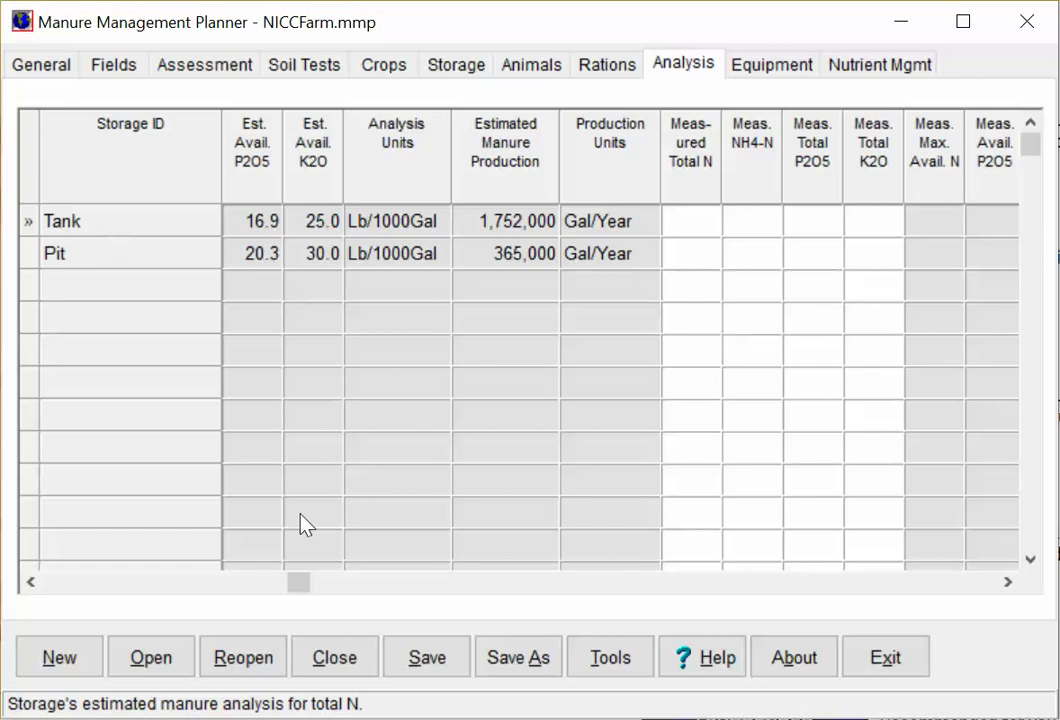
{"action": "left_click_drag", "start_coordinate": [298, 584], "coordinate": [33, 618]}
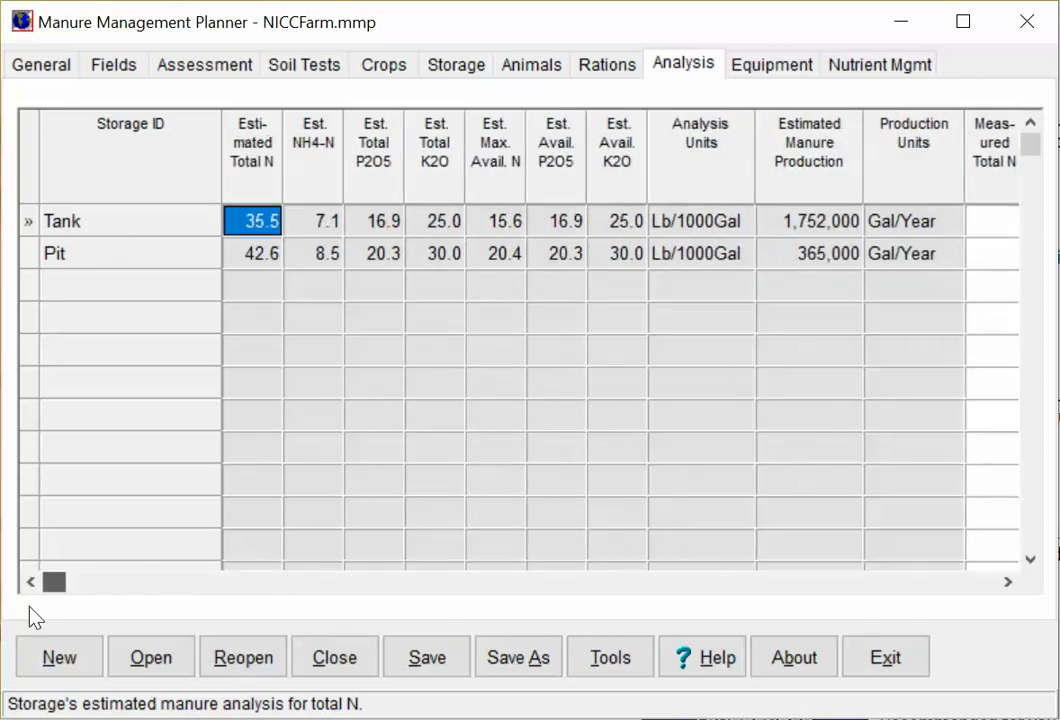
Add equipment named Hose with applicator type Hose pull, injected.
{"action": "left_click", "coordinate": [782, 65]}
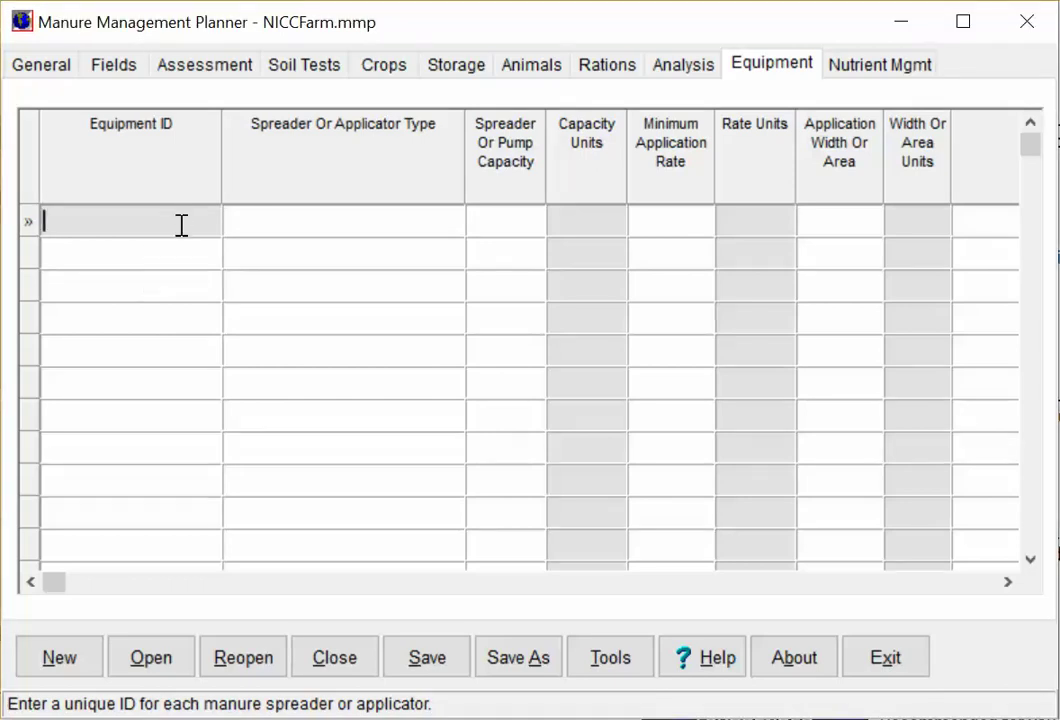
{"action": "type", "text": "Hose"}
{"action": "key", "text": "Tab"}
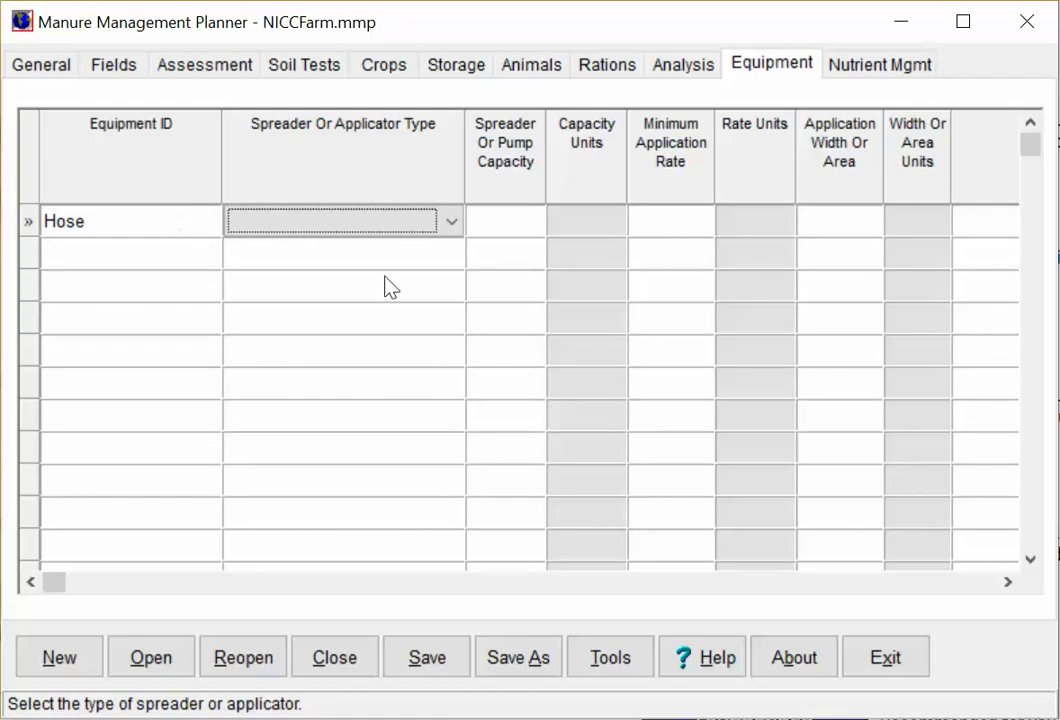
{"action": "left_click", "coordinate": [447, 232]}
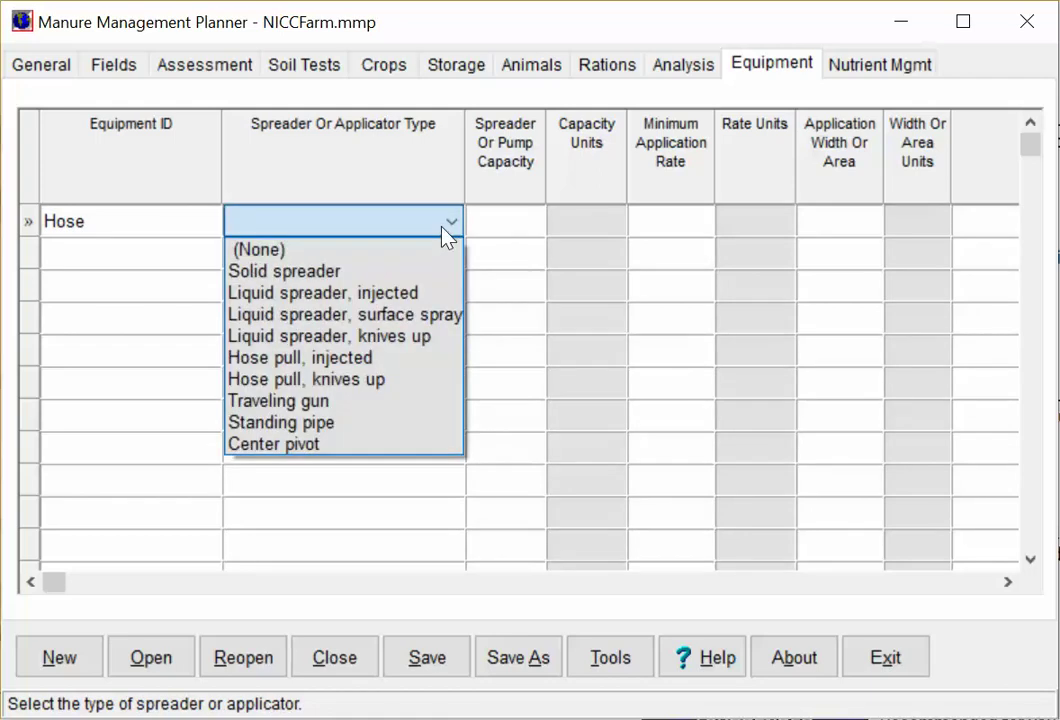
{"action": "left_click", "coordinate": [348, 364]}
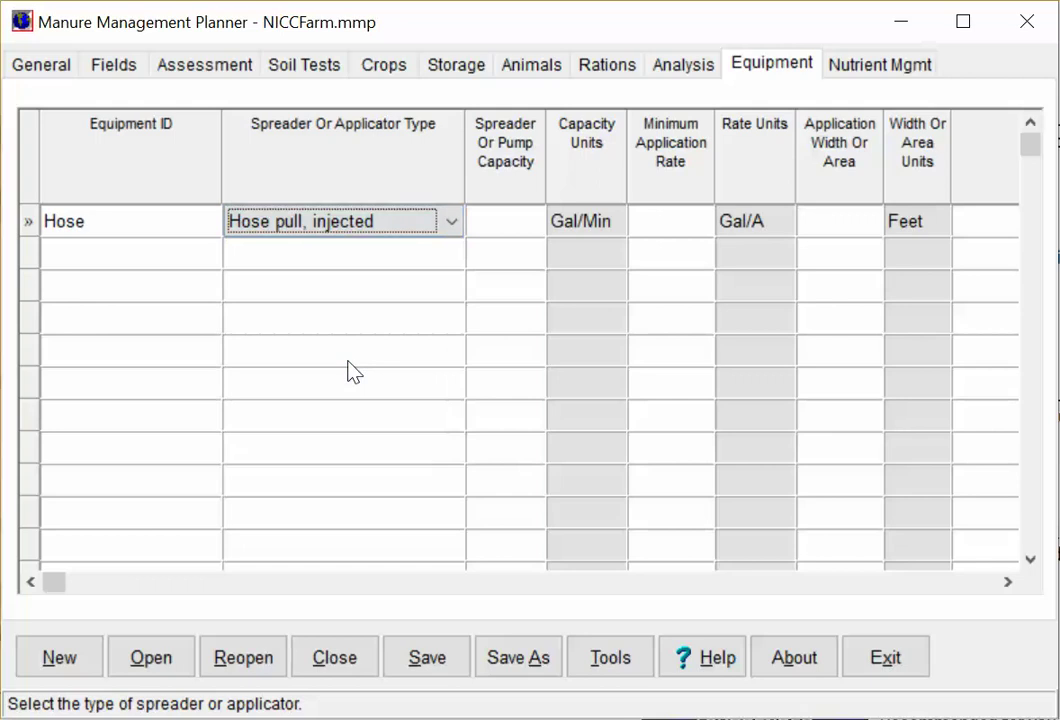
Set Hose to 800 Gal/Min capacity, 8000 Gal/A minimum rate and 16 ft width.
{"action": "left_click", "coordinate": [497, 230]}
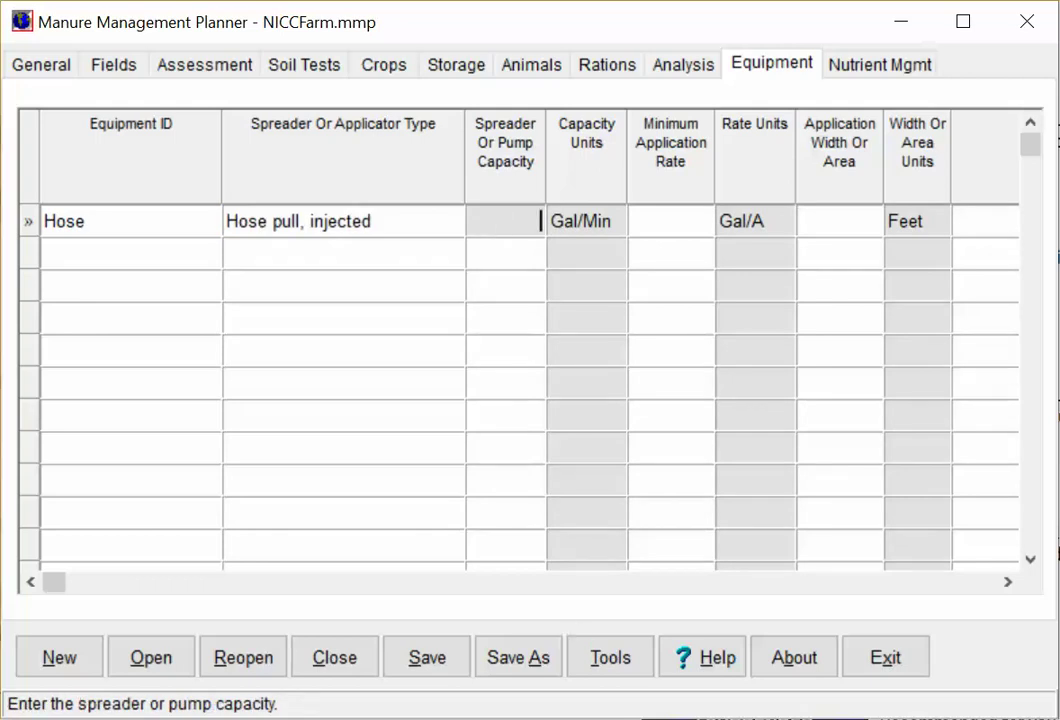
{"action": "left_click", "coordinate": [527, 227]}
{"action": "type", "text": "800"}
{"action": "left_click", "coordinate": [666, 218]}
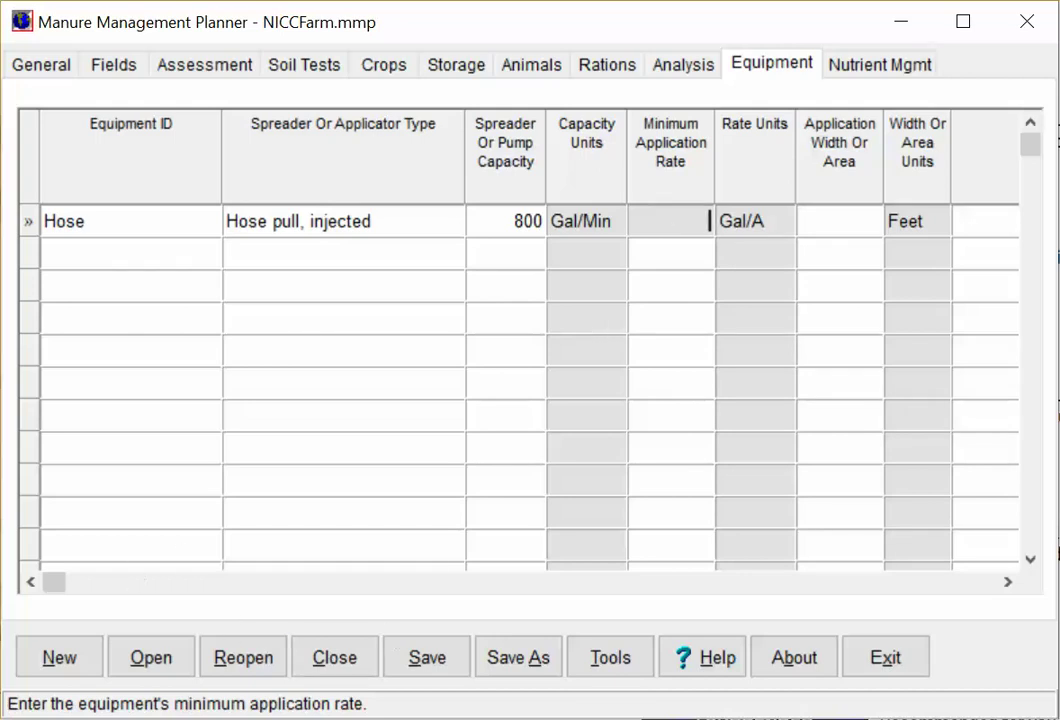
{"action": "left_click", "coordinate": [680, 220]}
{"action": "type", "text": "8000"}
{"action": "left_click", "coordinate": [843, 225]}
{"action": "type", "text": "16"}
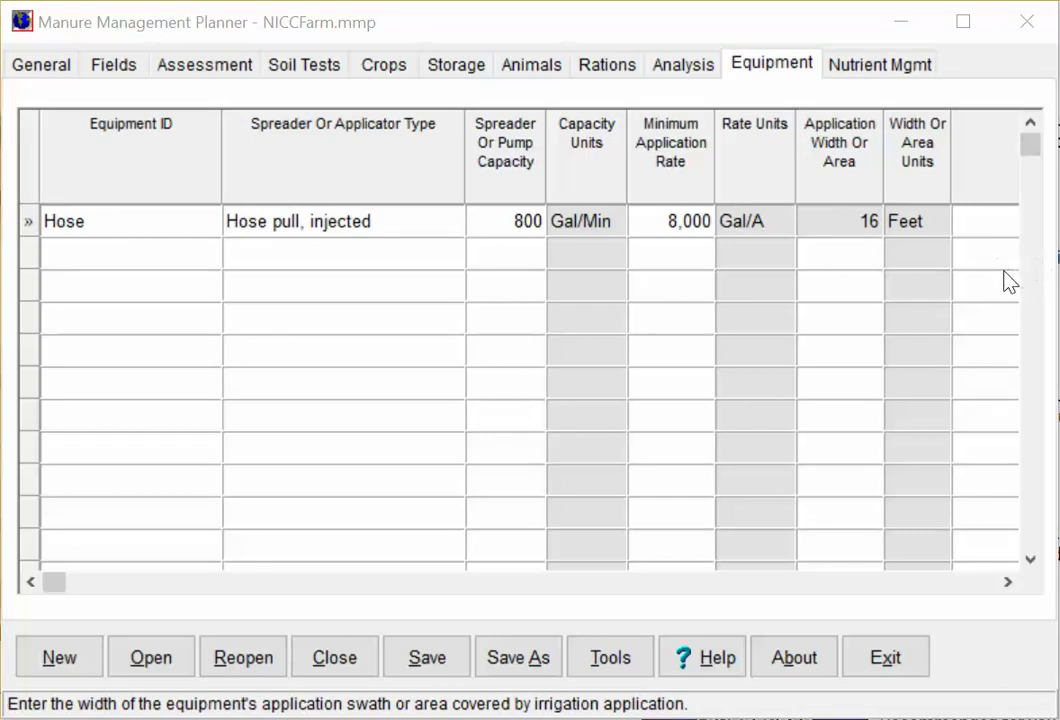
On Nutrient Mgmt, select field 1's October 2019 application.
{"action": "left_click", "coordinate": [865, 70]}
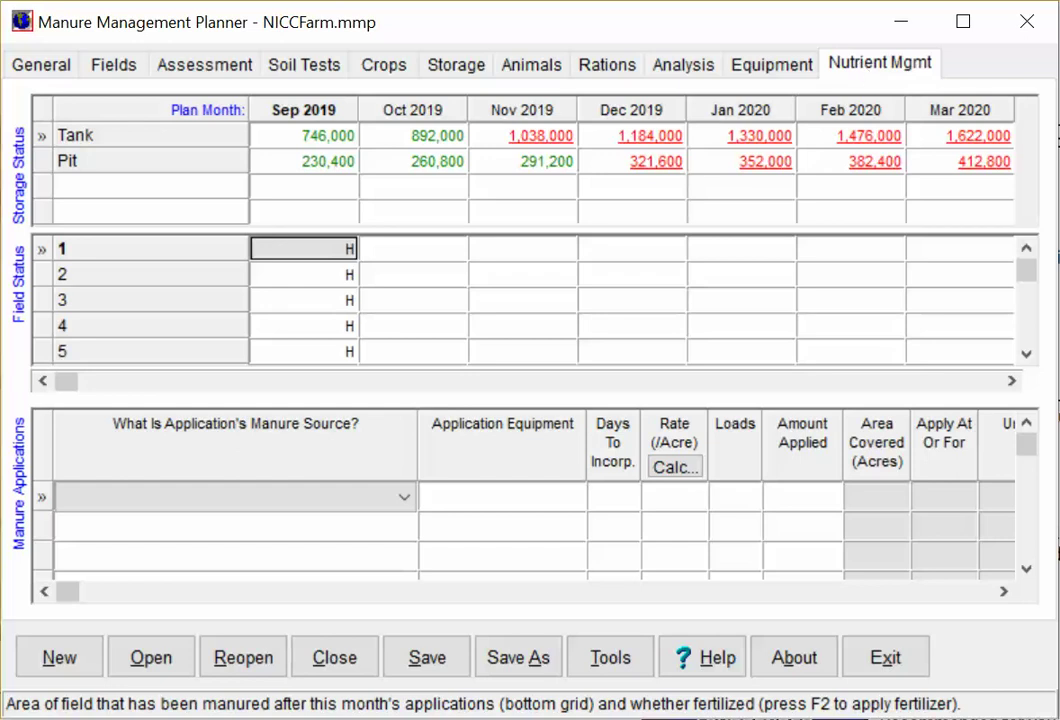
{"action": "left_click", "coordinate": [235, 497]}
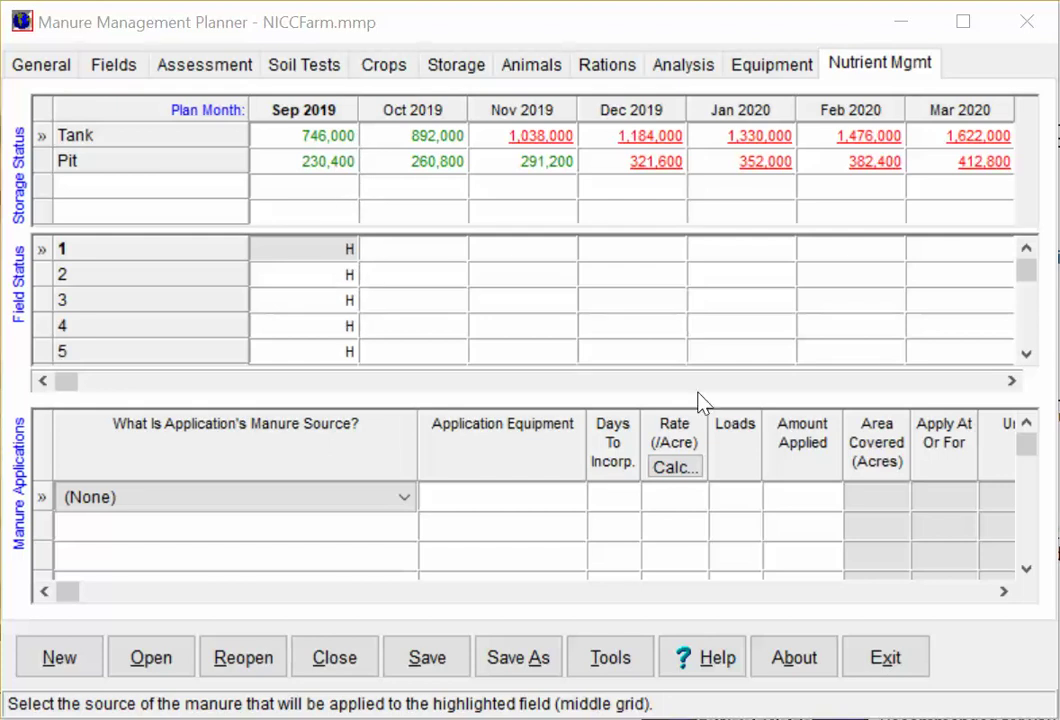
{"action": "left_click", "coordinate": [1011, 381]}
{"action": "left_click", "coordinate": [1013, 382]}
{"action": "left_click", "coordinate": [1013, 382]}
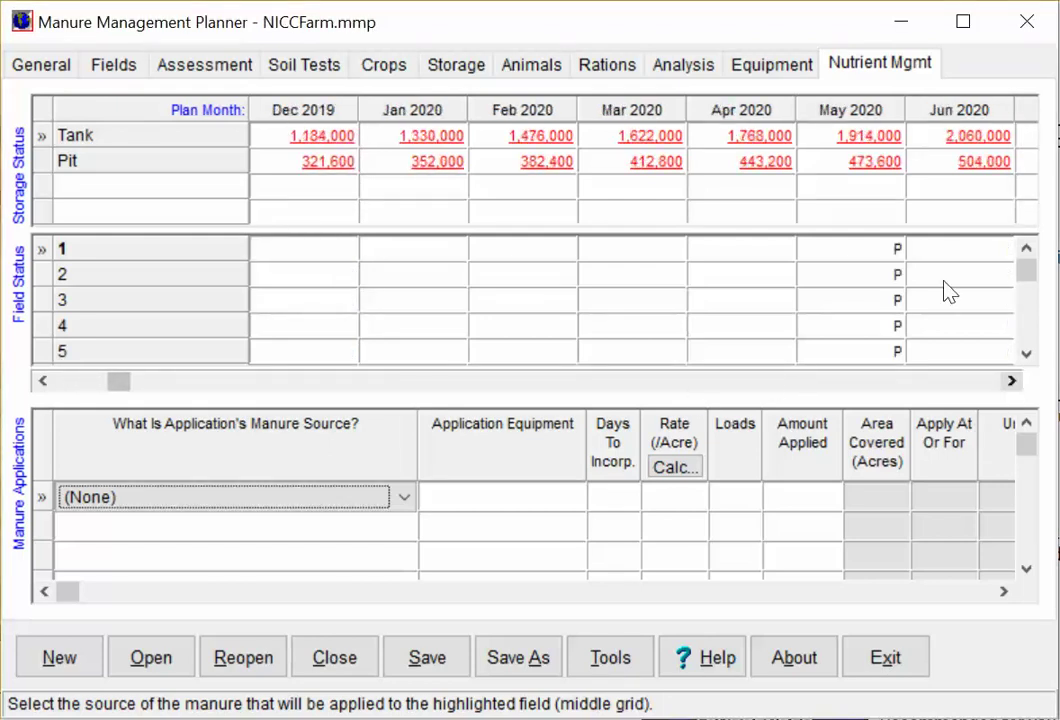
{"action": "left_click_drag", "start_coordinate": [1013, 383], "coordinate": [1017, 390]}
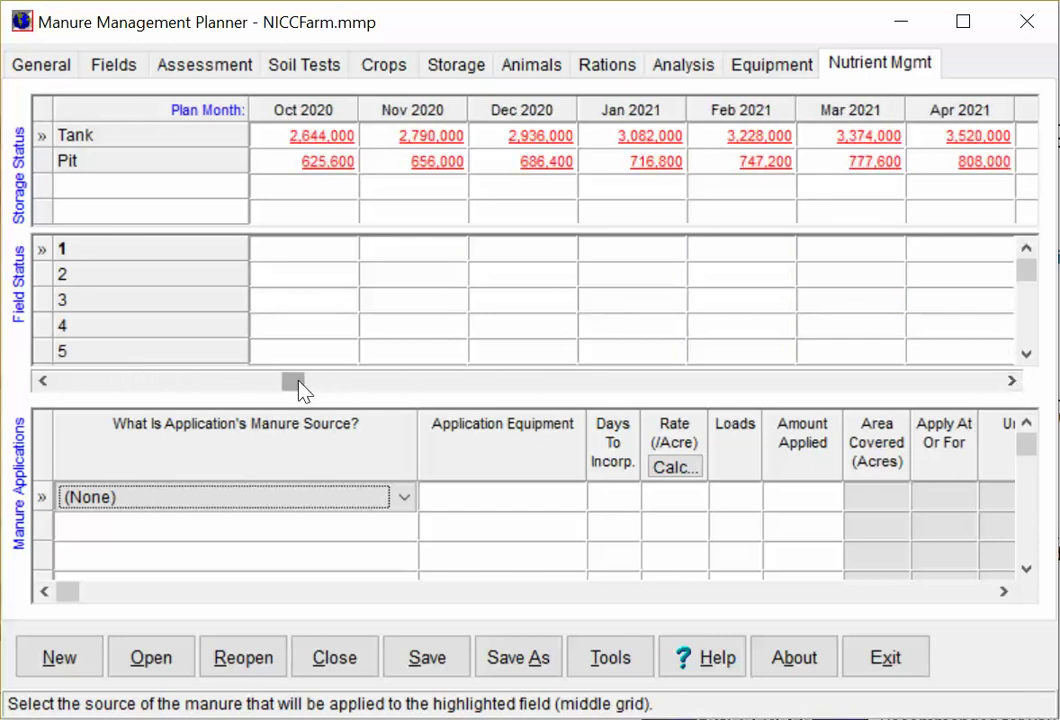
{"action": "left_click_drag", "start_coordinate": [293, 383], "coordinate": [48, 385]}
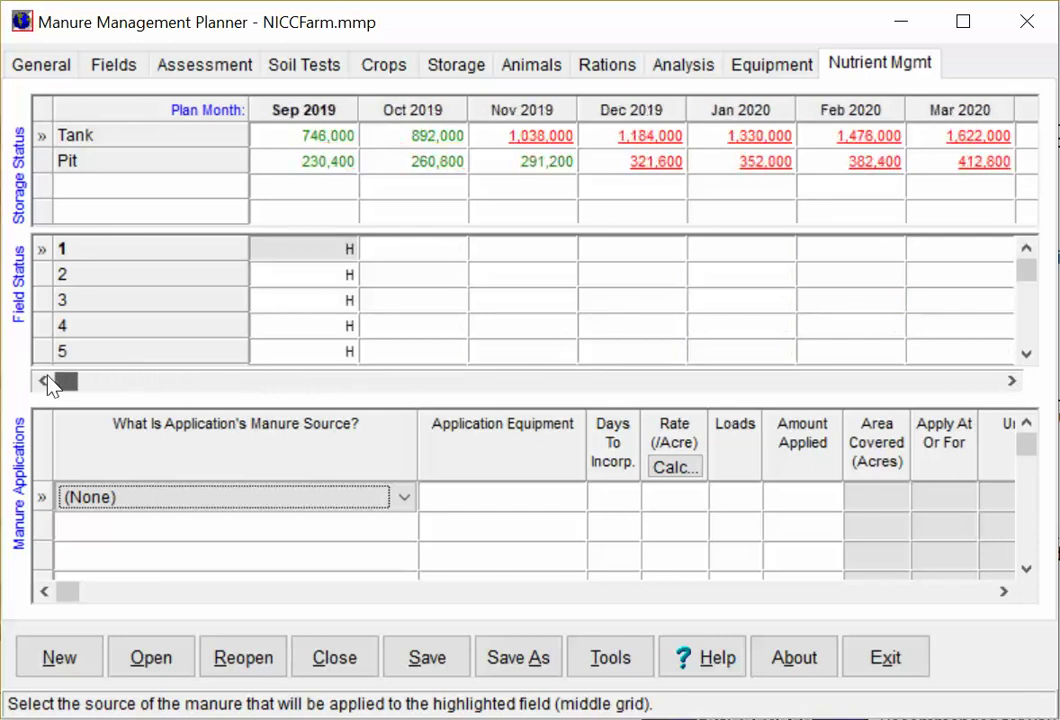
{"action": "left_click", "coordinate": [412, 262]}
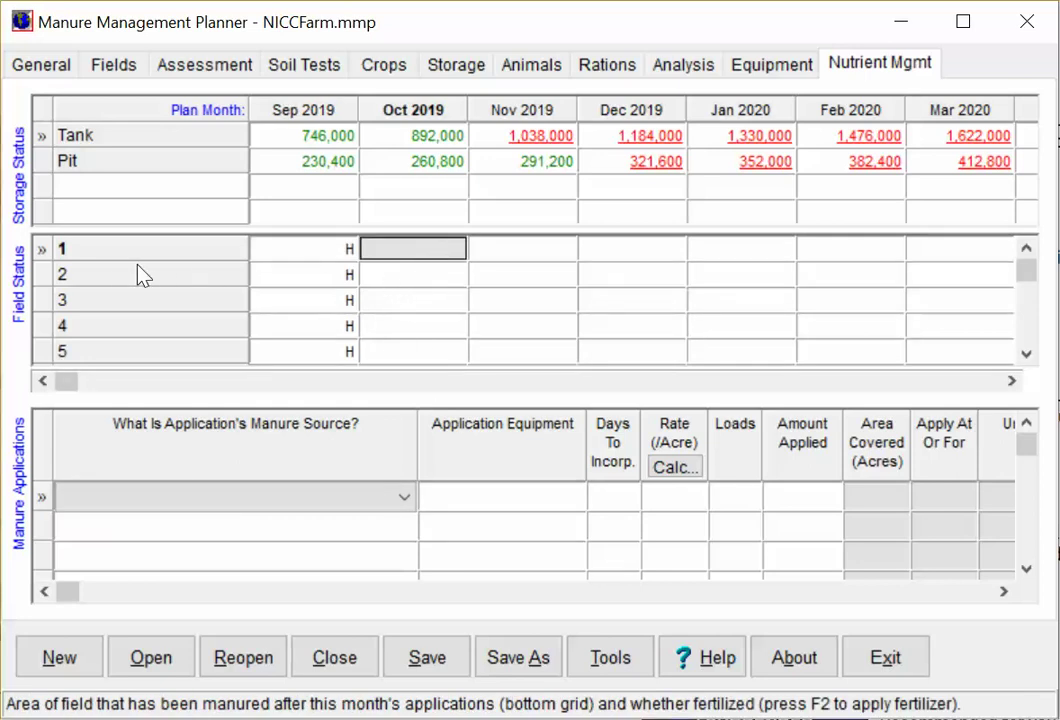
Set the source to Tank, equipment to Hose, and incorporation to 1 day.
{"action": "left_click", "coordinate": [403, 498]}
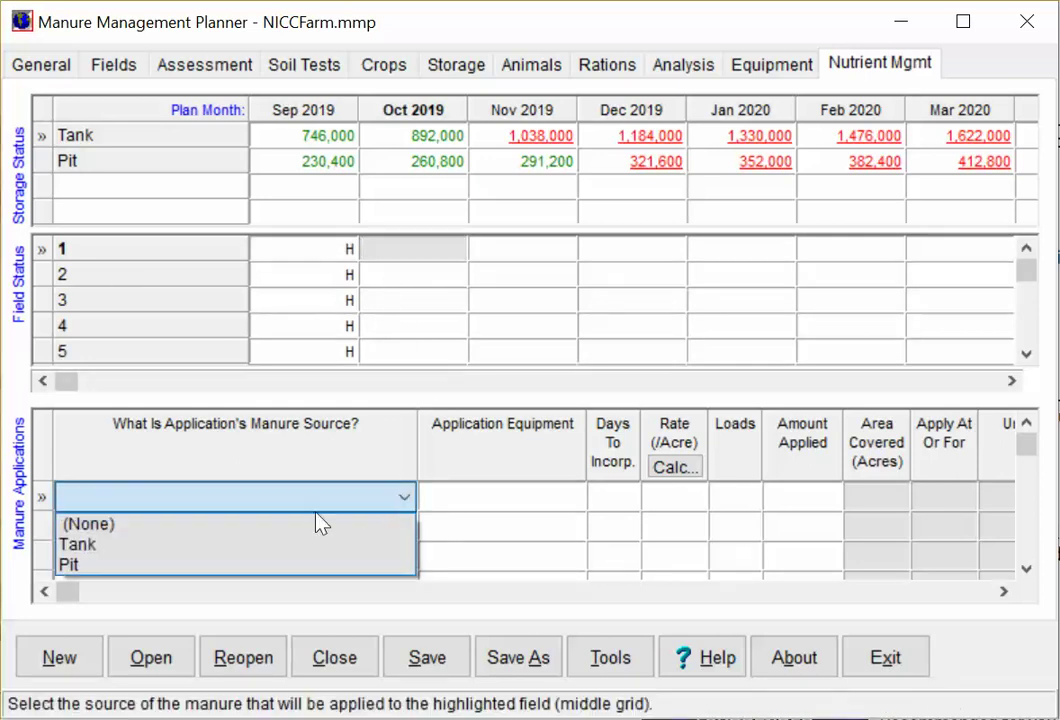
{"action": "left_click", "coordinate": [224, 545]}
{"action": "left_click", "coordinate": [561, 504]}
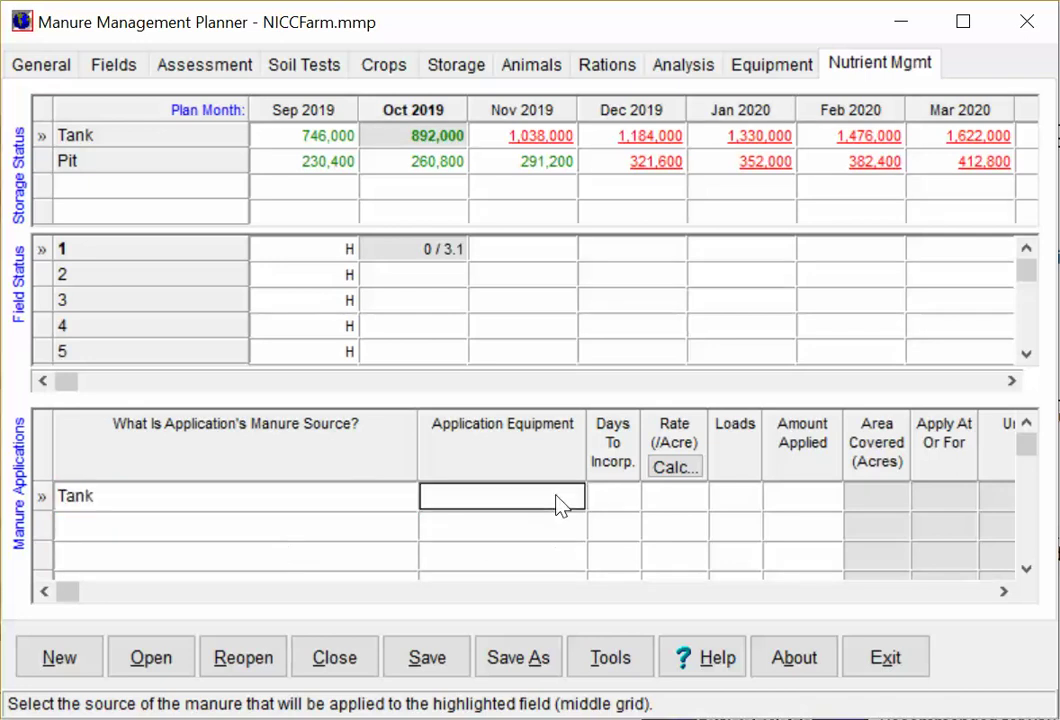
{"action": "left_click", "coordinate": [539, 548]}
{"action": "left_click", "coordinate": [611, 494]}
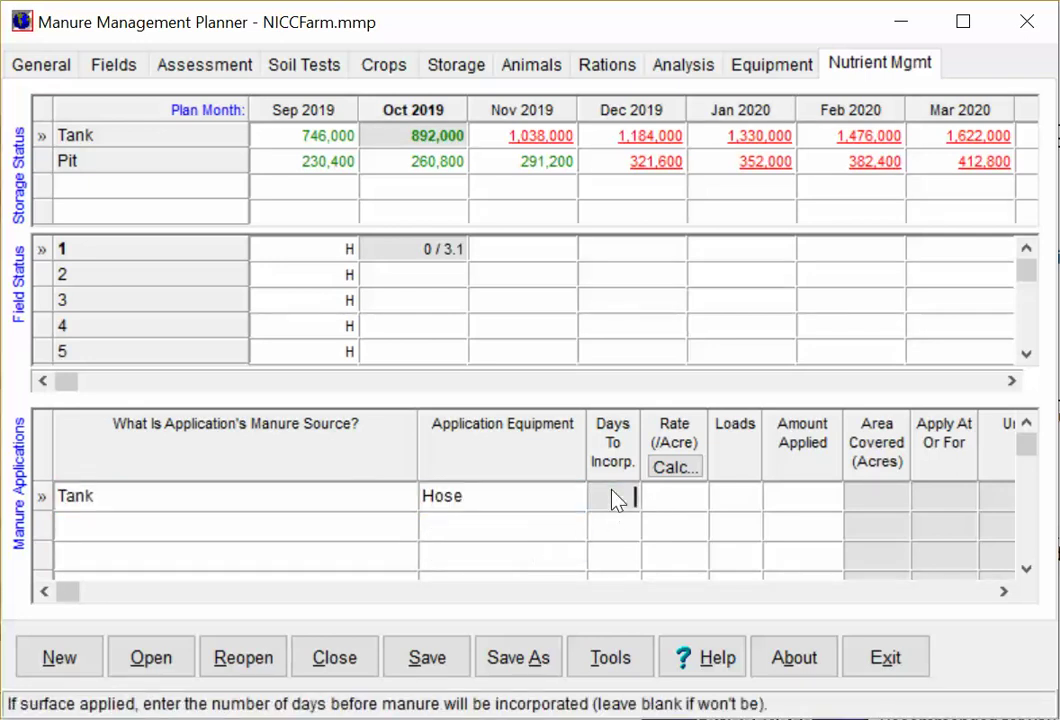
{"action": "type", "text": "1"}
Apply the maximum allowable rate of 17,200 gal/acre.
{"action": "left_click", "coordinate": [683, 470]}
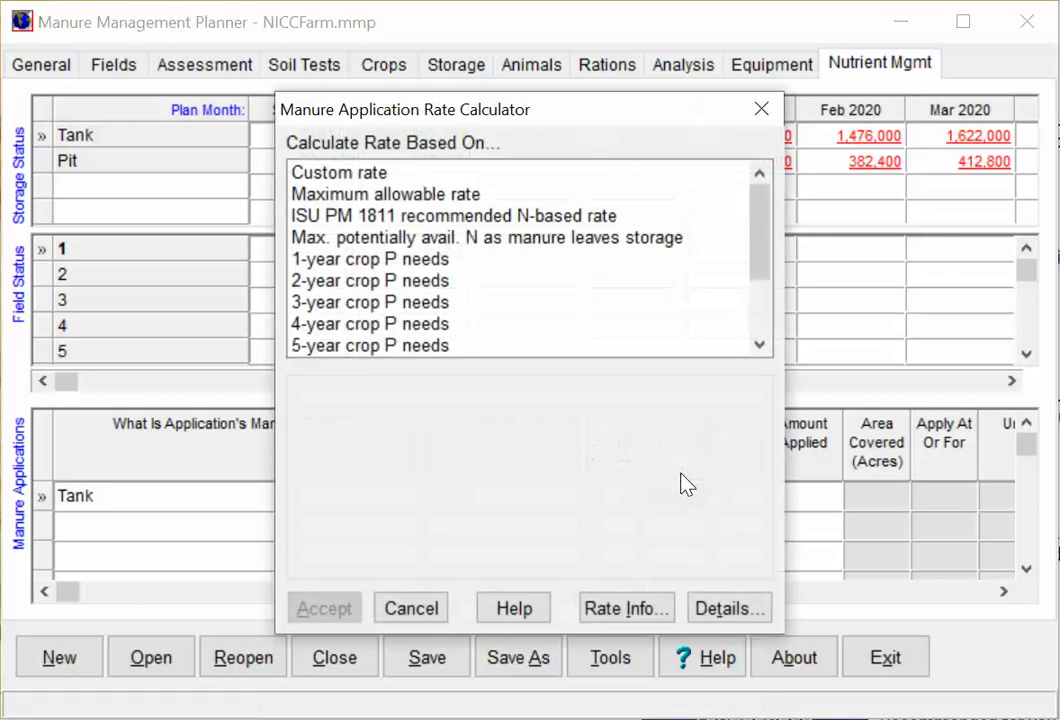
{"action": "left_click", "coordinate": [370, 195]}
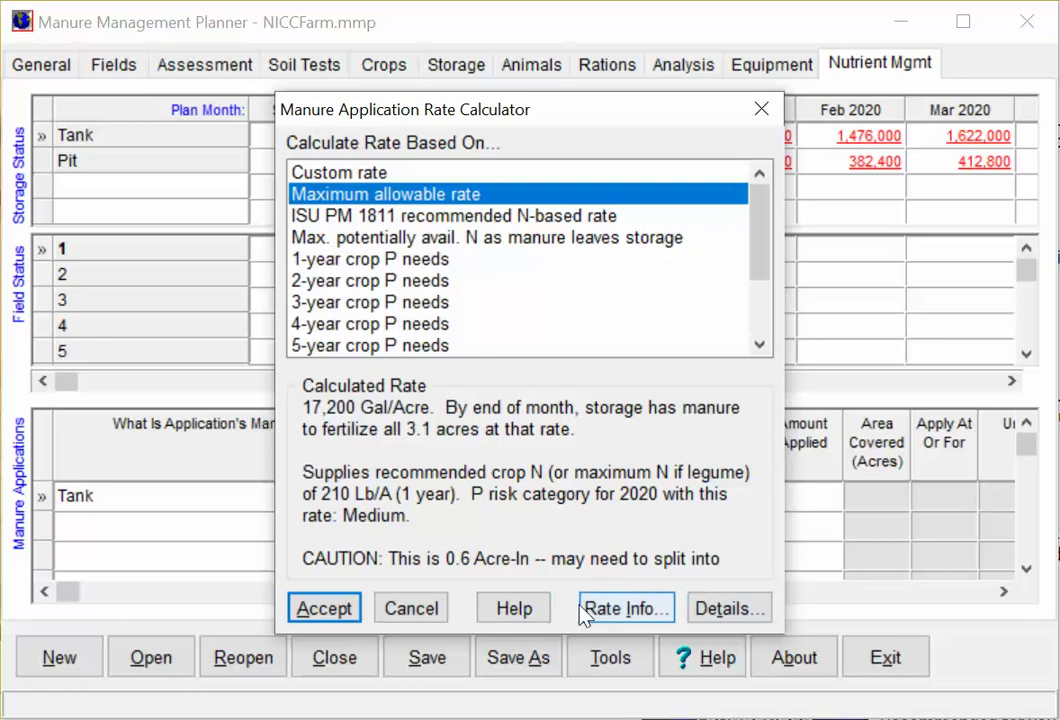
{"action": "left_click", "coordinate": [329, 614]}
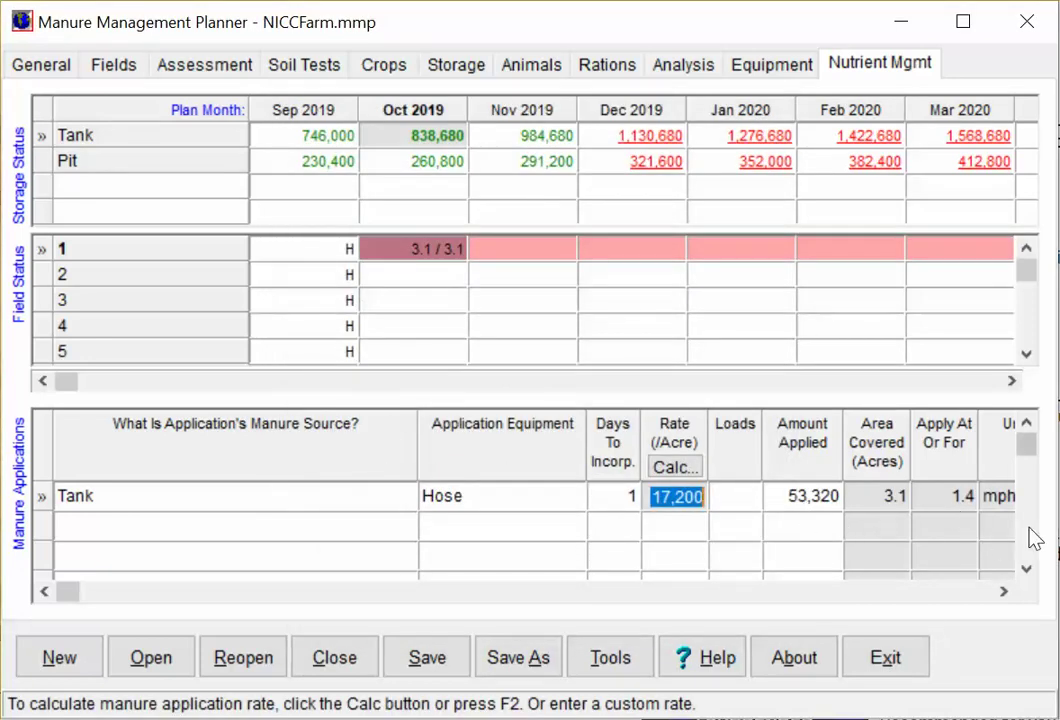
{"action": "left_click", "coordinate": [1004, 594]}
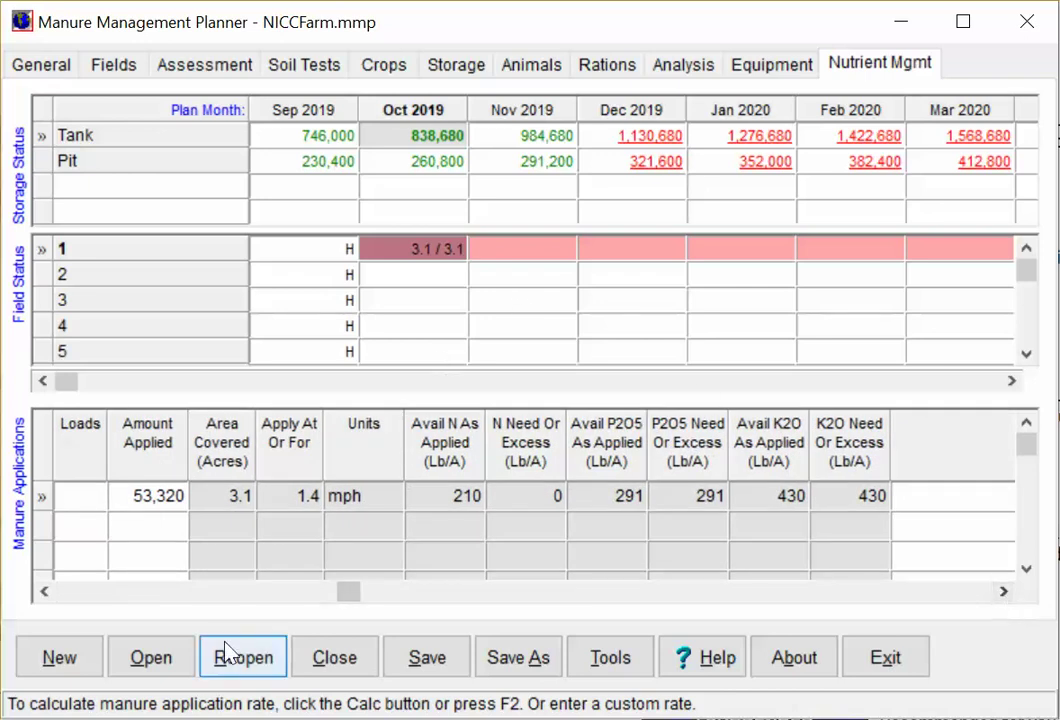
{"action": "left_click", "coordinate": [43, 592]}
{"action": "left_click", "coordinate": [43, 592]}
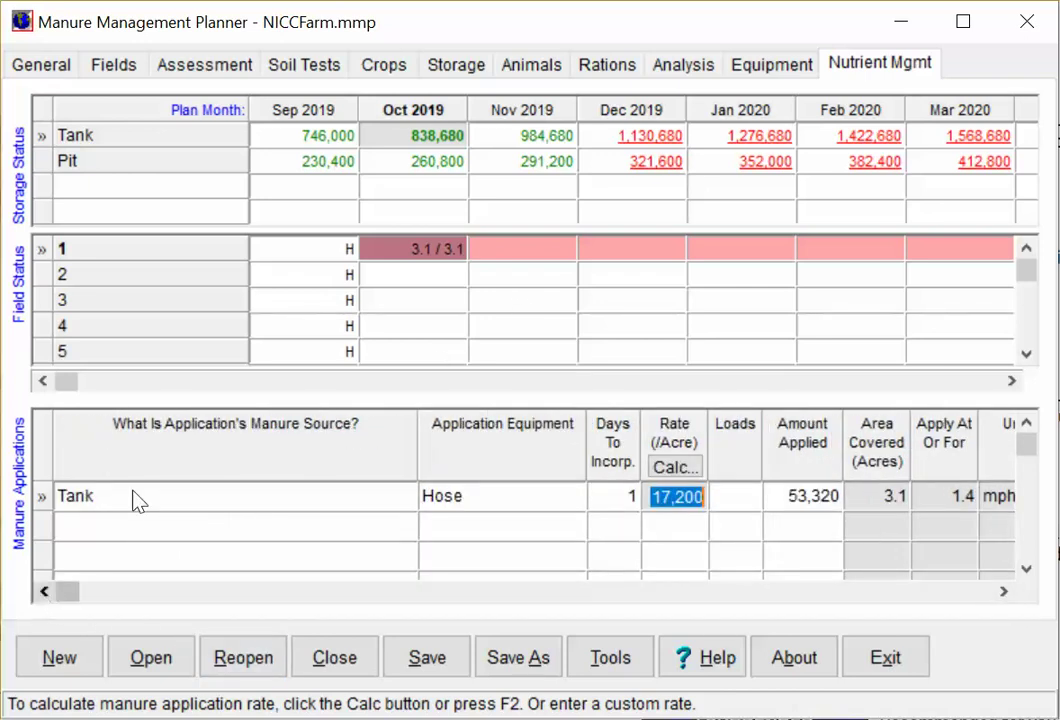
Give field 2's October 2019 application Tank manure, Hose equipment and 1 day to incorporation.
{"action": "left_click", "coordinate": [413, 274]}
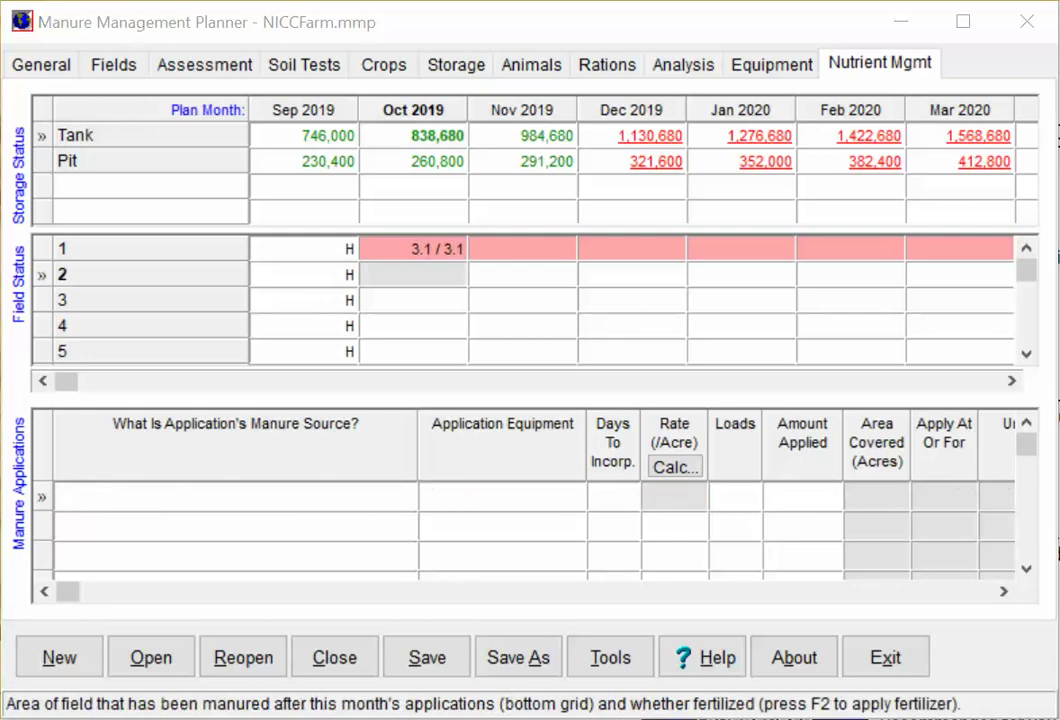
{"action": "left_click", "coordinate": [400, 511]}
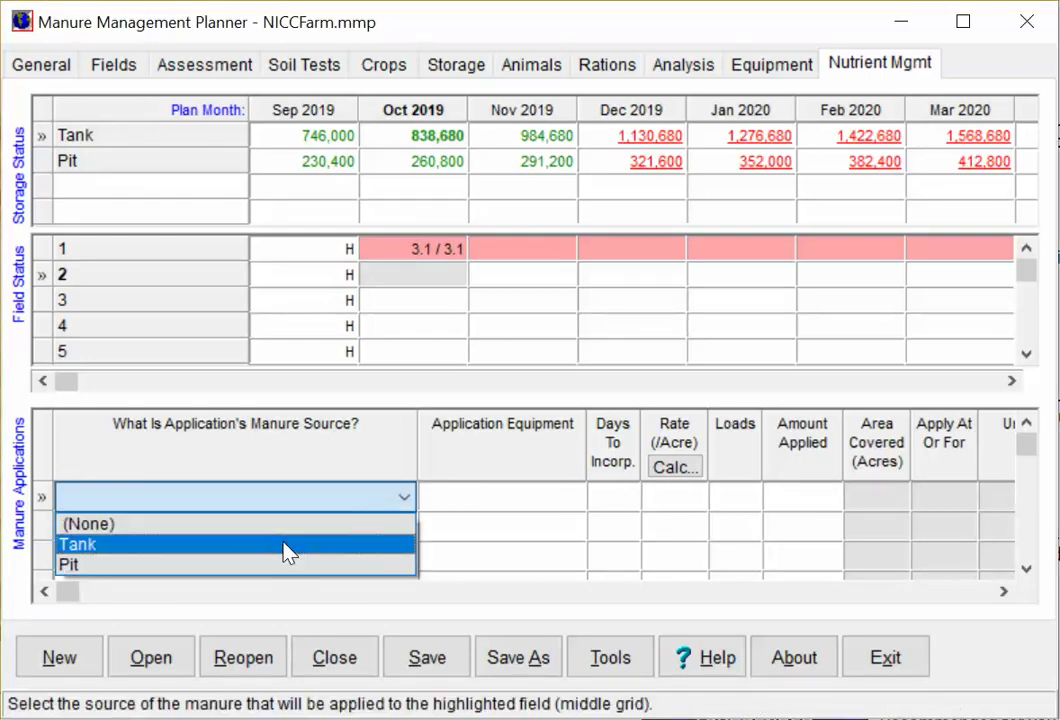
{"action": "left_click", "coordinate": [285, 547]}
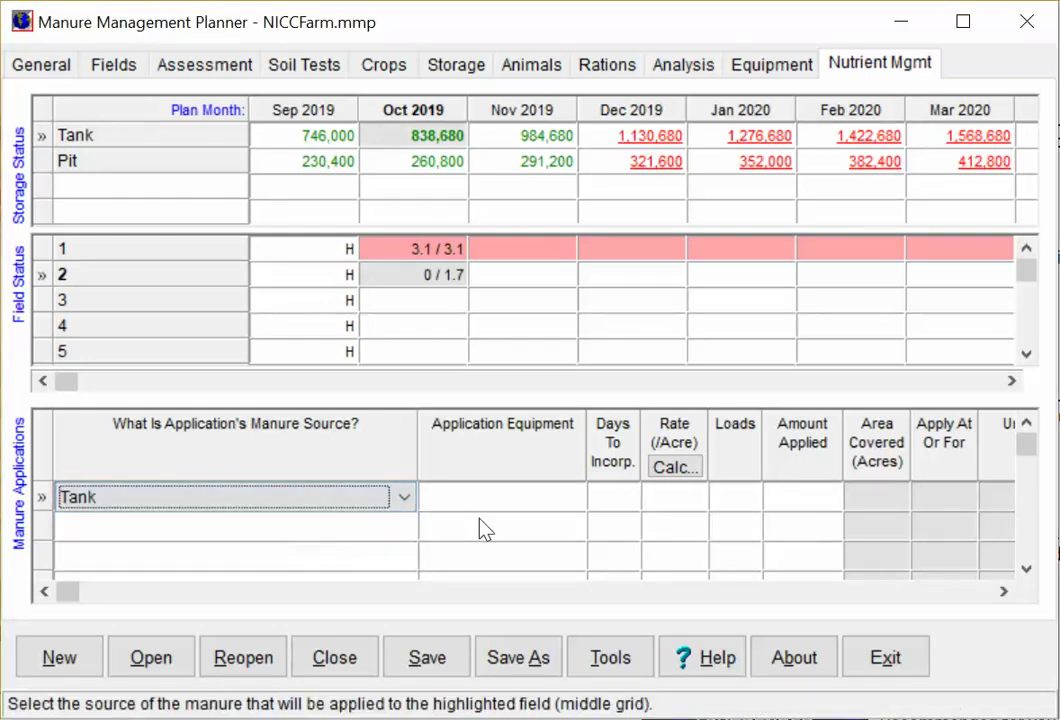
{"action": "left_click", "coordinate": [538, 505]}
{"action": "left_click", "coordinate": [528, 548]}
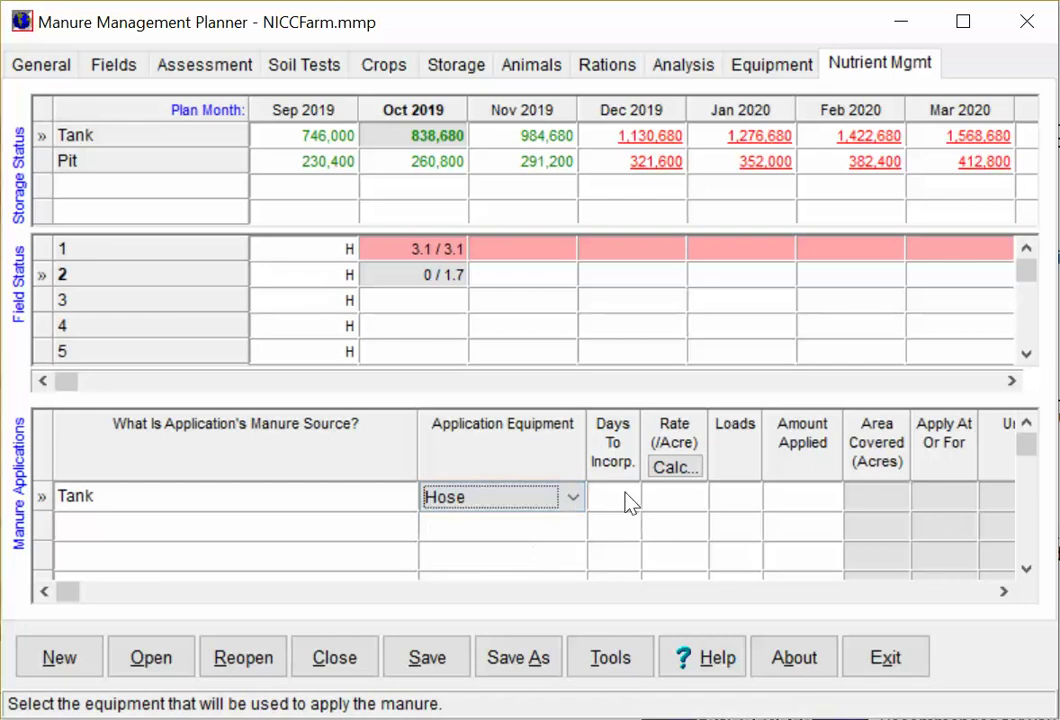
{"action": "left_click", "coordinate": [625, 498]}
{"action": "type", "text": "1"}
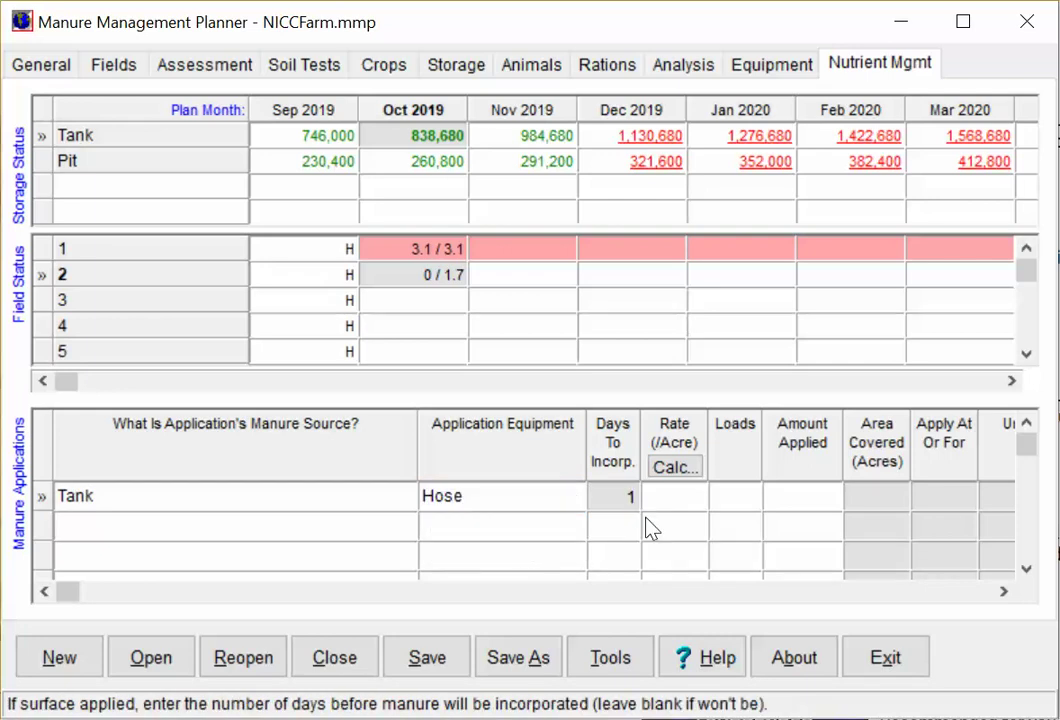
Use the rate calculator and accept the 8,000 gal/acre rate for field 3.
{"action": "left_click", "coordinate": [684, 470]}
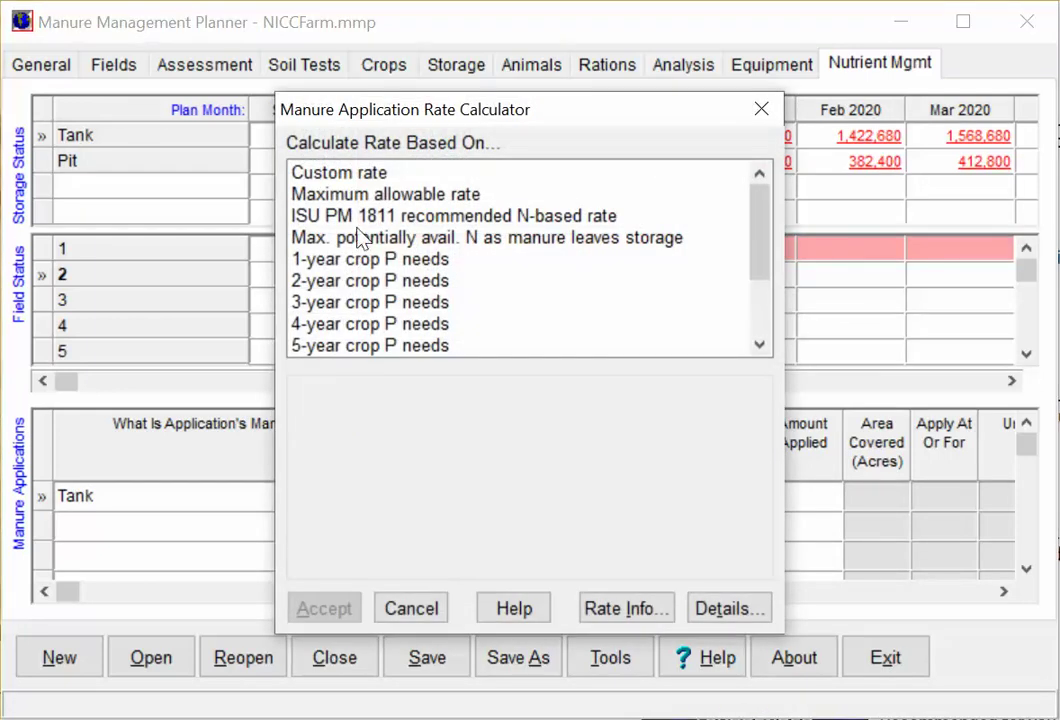
{"action": "left_click", "coordinate": [317, 194]}
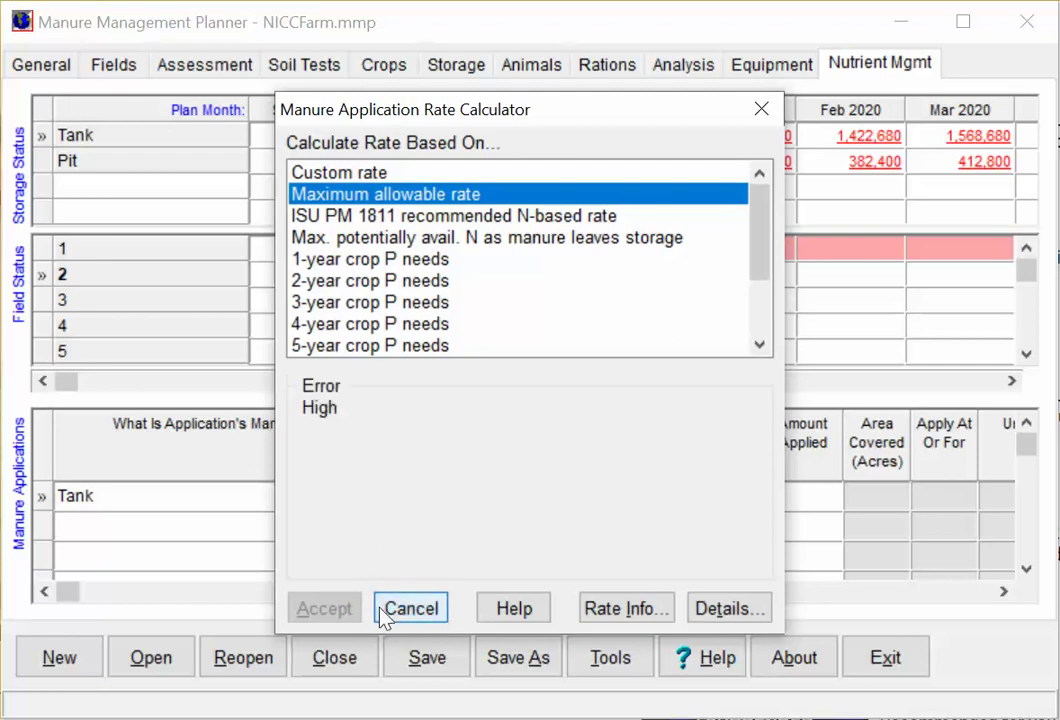
{"action": "left_click", "coordinate": [388, 194]}
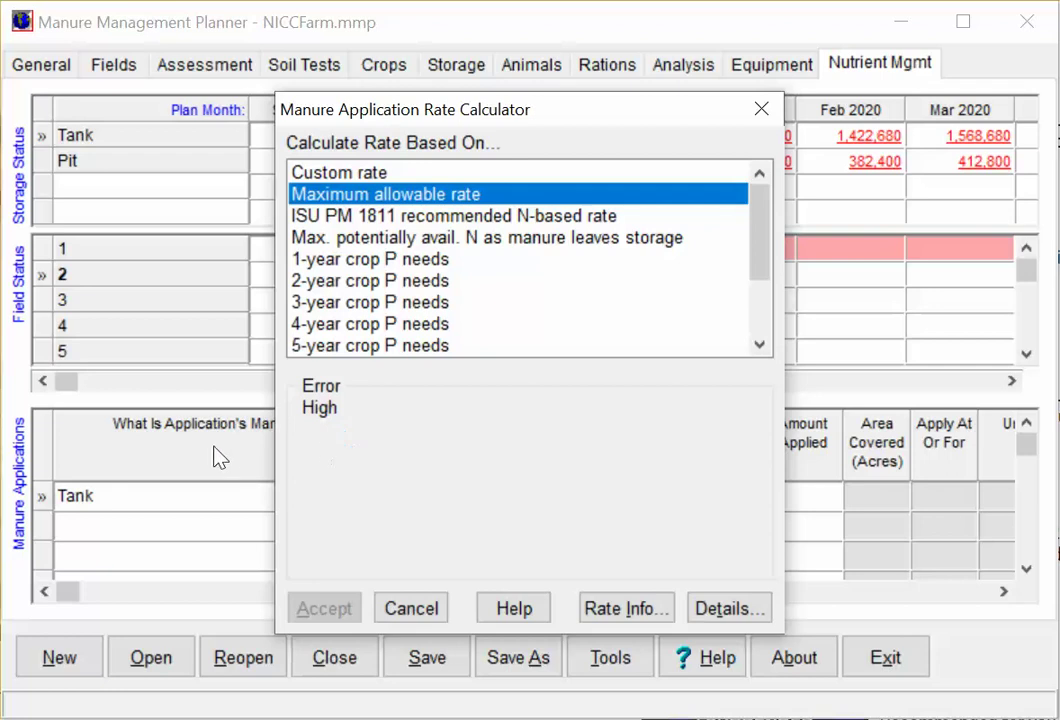
{"action": "left_click", "coordinate": [411, 608]}
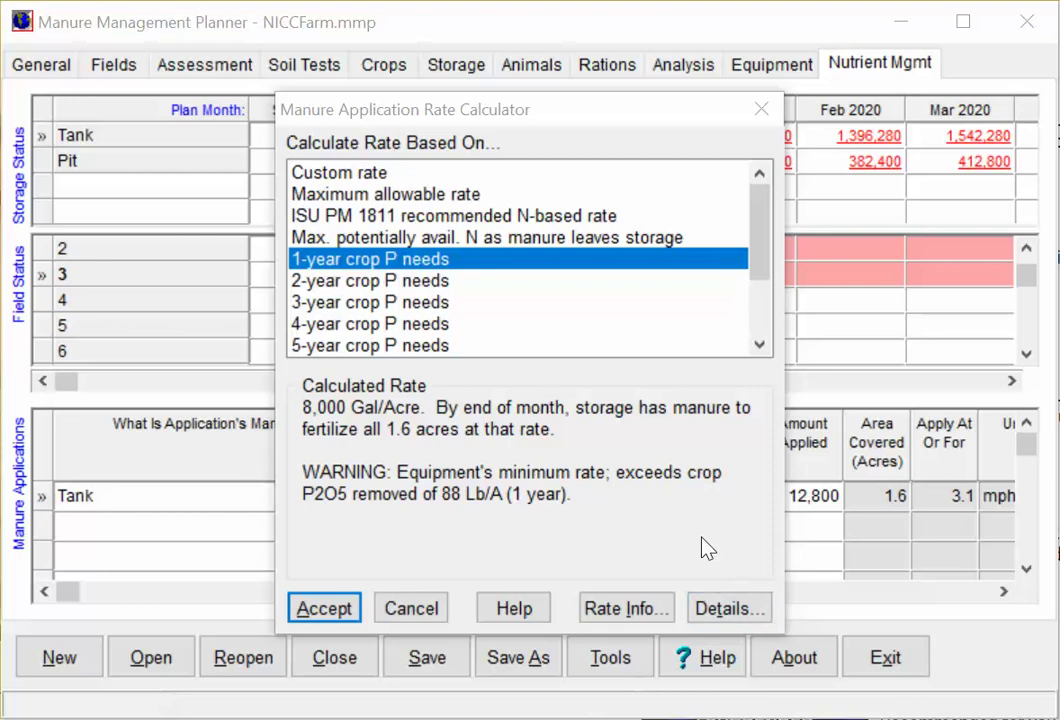
{"action": "left_click", "coordinate": [324, 608]}
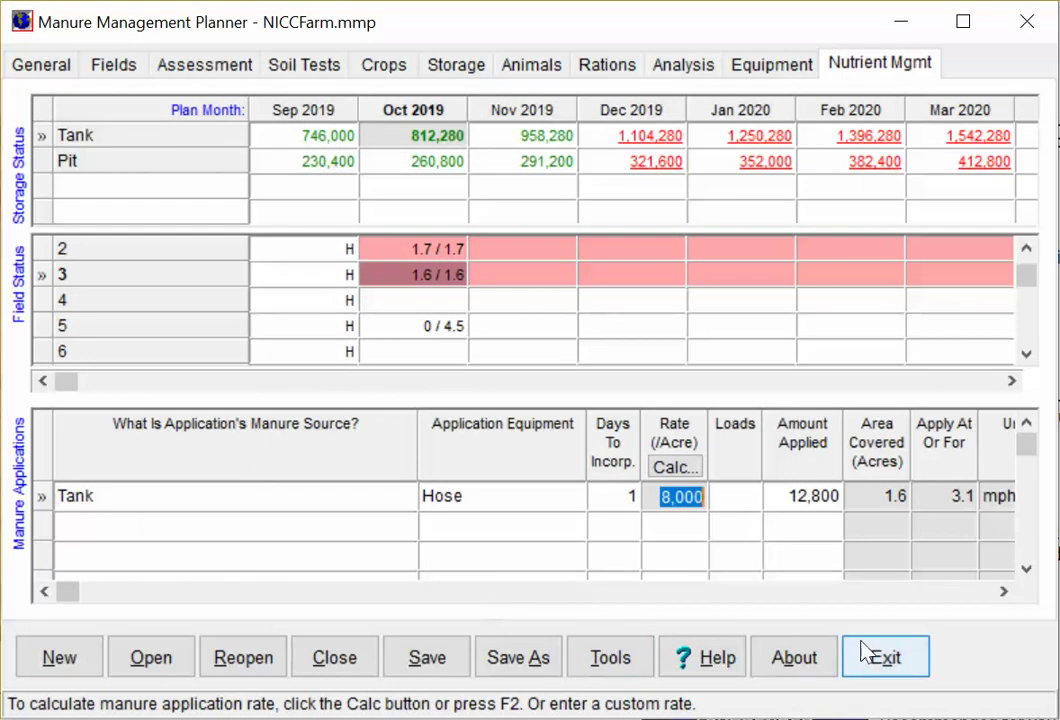
Add October 2019 Tank applications from field 4 down through field 7 until the Tank empties.
{"action": "left_click", "coordinate": [391, 299]}
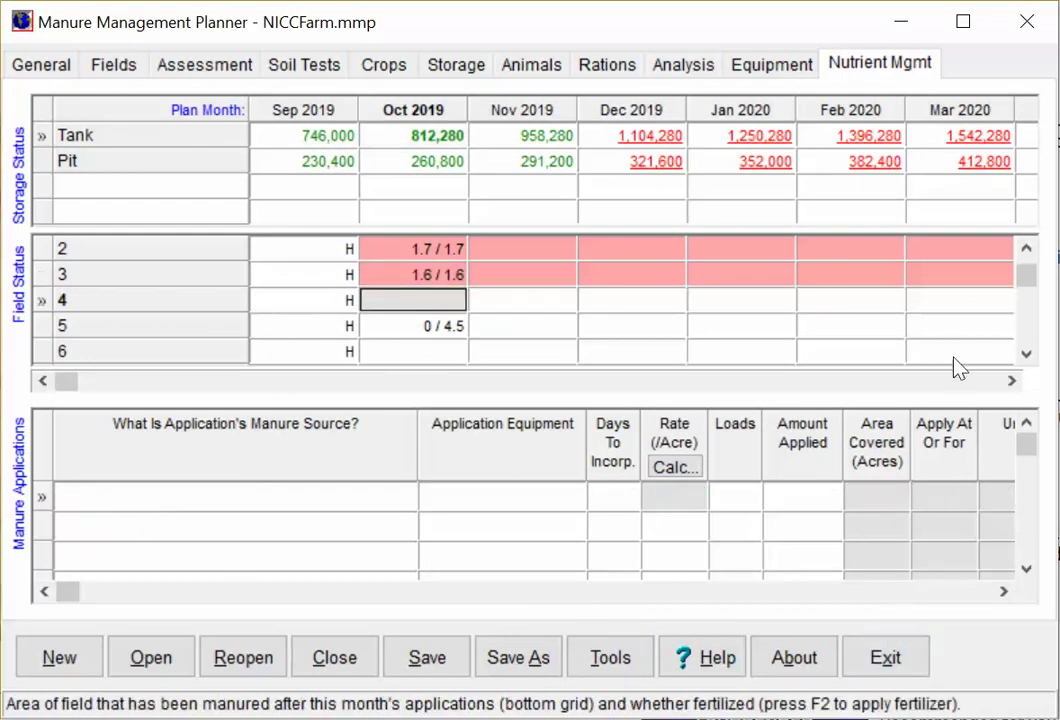
{"action": "left_click", "coordinate": [1026, 353]}
{"action": "left_click", "coordinate": [1026, 353]}
{"action": "left_click", "coordinate": [1026, 353]}
{"action": "left_click", "coordinate": [1026, 353]}
{"action": "left_click", "coordinate": [1026, 353]}
{"action": "left_click", "coordinate": [1026, 353]}
{"action": "left_click", "coordinate": [1026, 353]}
{"action": "left_click", "coordinate": [1026, 353]}
{"action": "left_click", "coordinate": [1026, 353]}
{"action": "left_click", "coordinate": [1026, 353]}
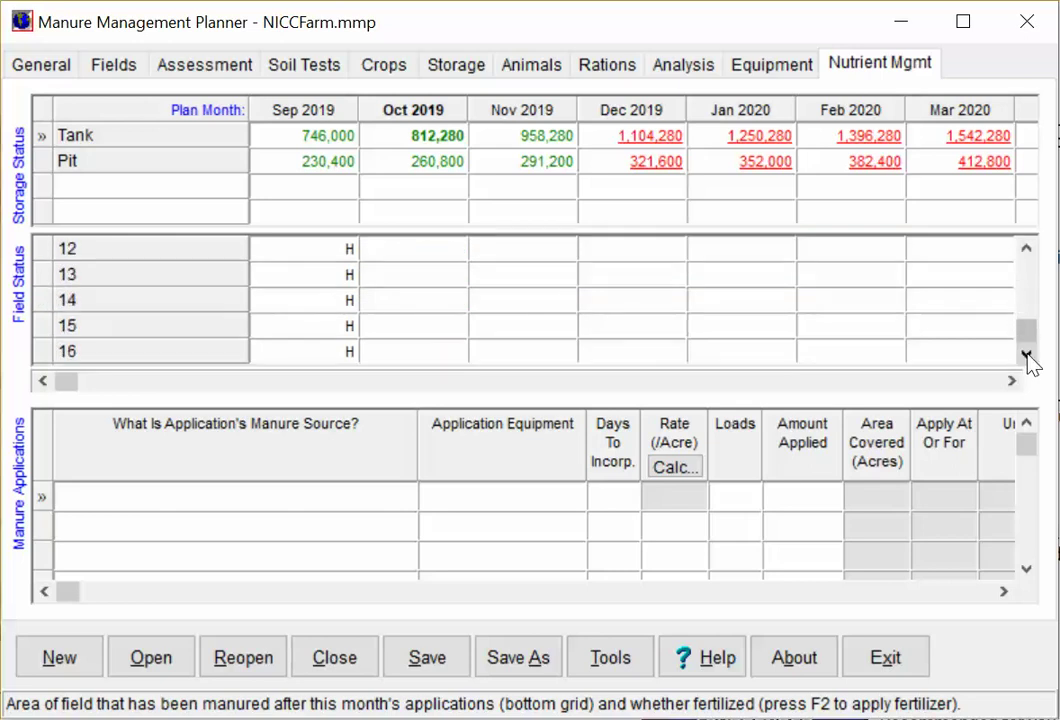
{"action": "left_click_drag", "start_coordinate": [1028, 335], "coordinate": [1028, 268]}
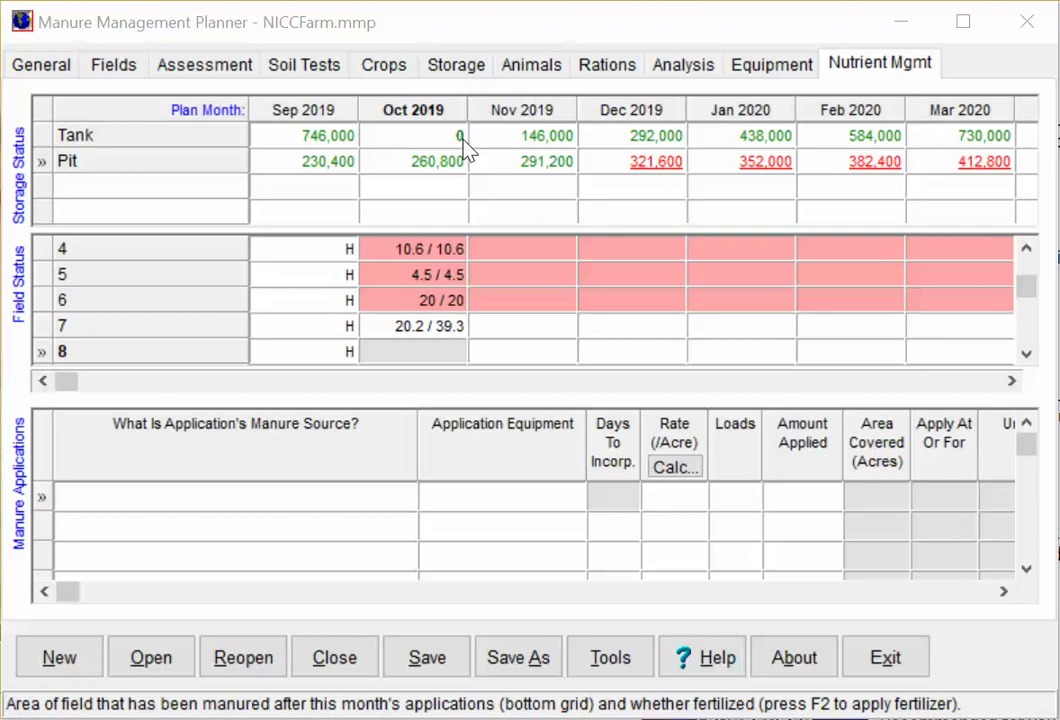
Make Pit the October 2019 manure source starting at field 8 and commit the applications.
{"action": "left_click", "coordinate": [422, 358]}
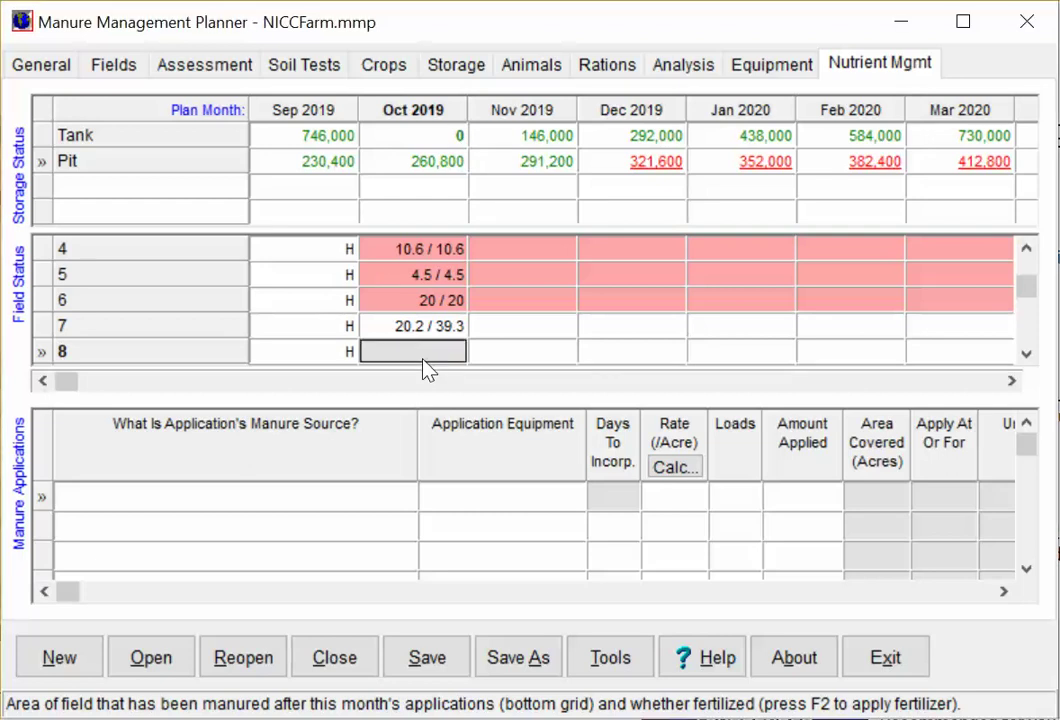
{"action": "left_click", "coordinate": [309, 504]}
{"action": "left_click", "coordinate": [310, 509]}
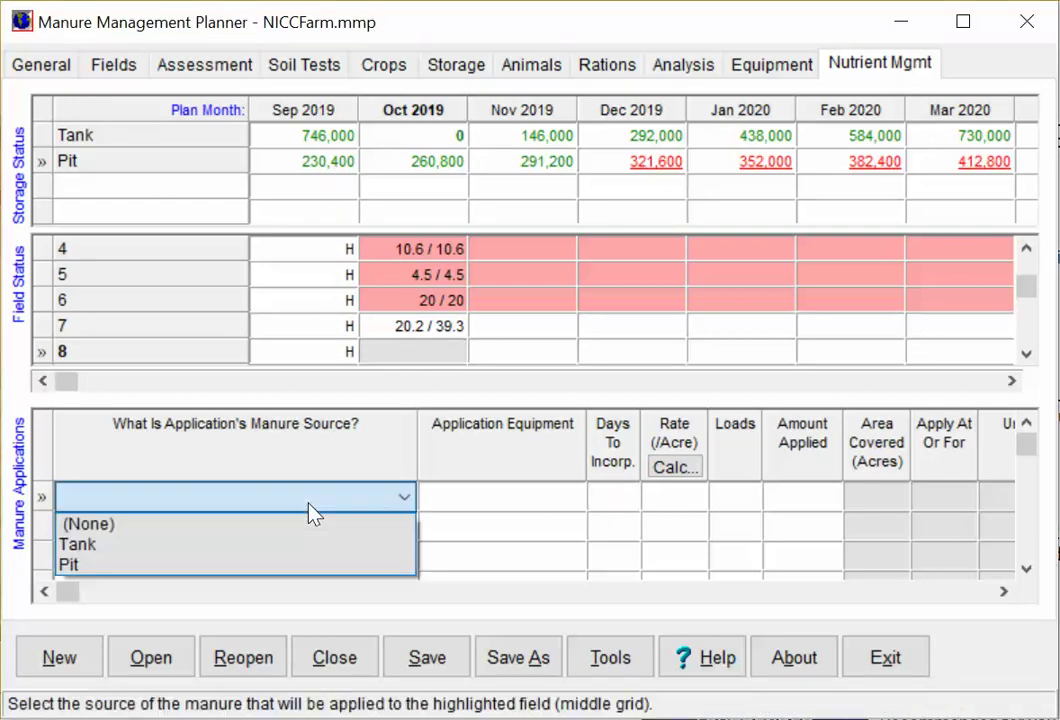
{"action": "left_click", "coordinate": [262, 569]}
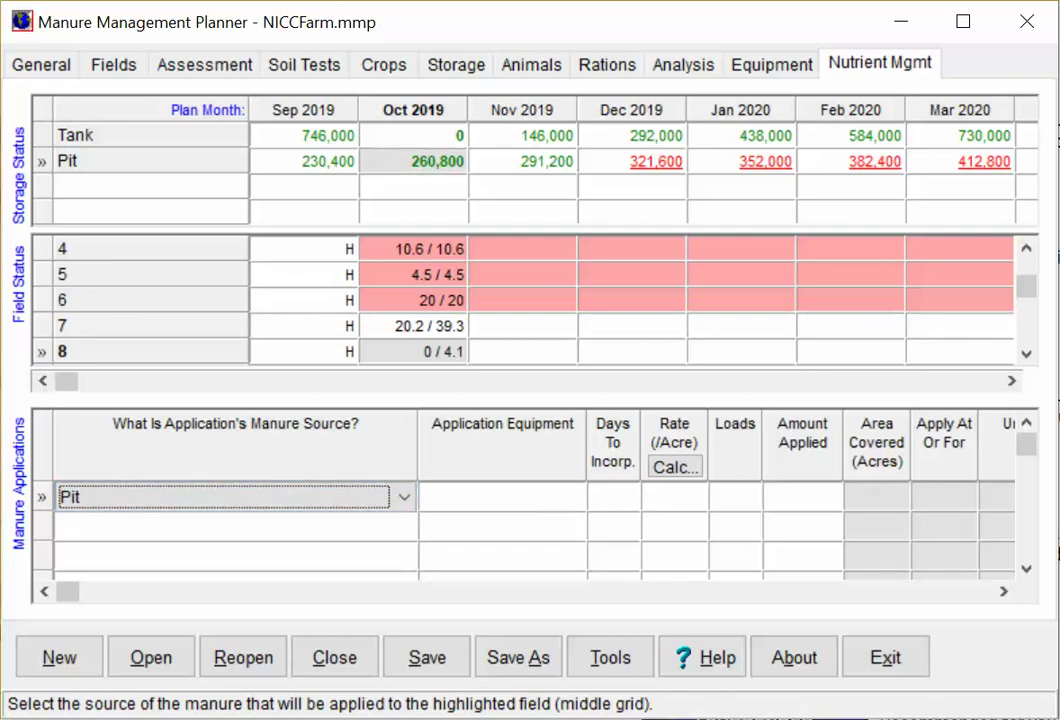
{"action": "key", "text": "Return"}
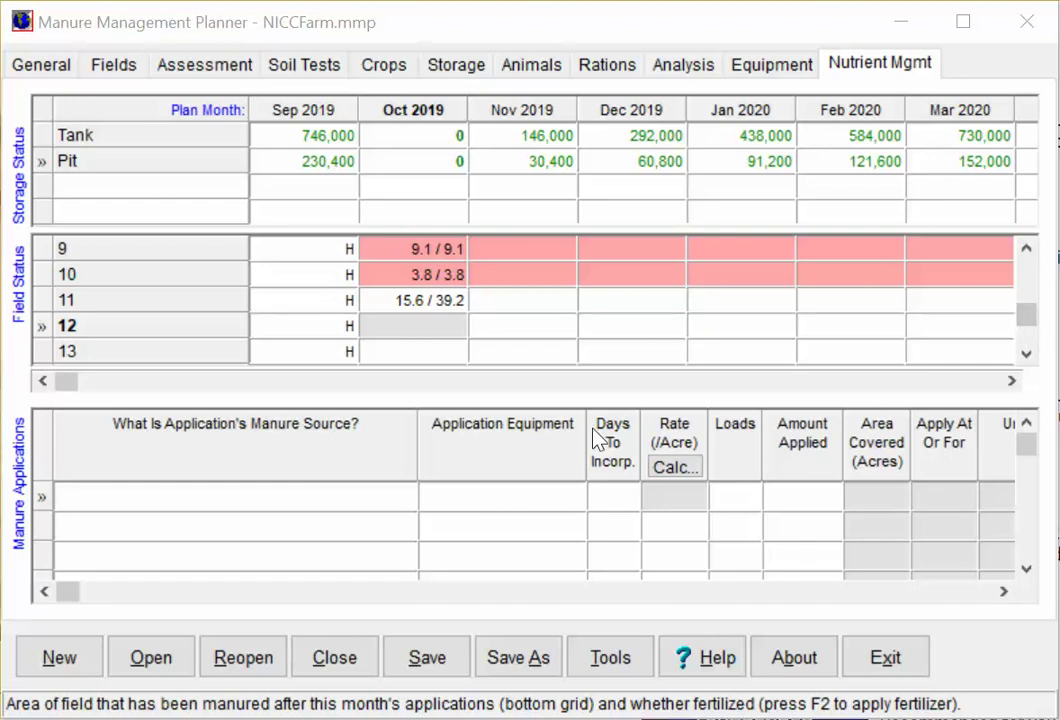
Select field 11's April 2020 cell and make Tank the manure source.
{"action": "left_click", "coordinate": [1013, 382]}
{"action": "left_click", "coordinate": [1013, 382]}
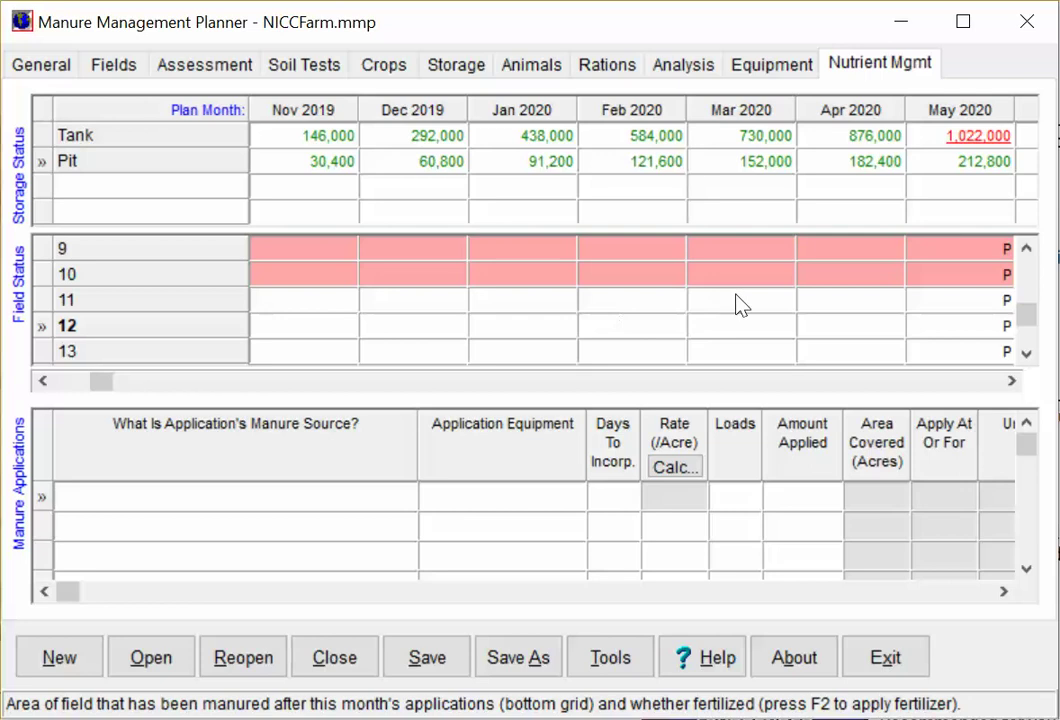
{"action": "left_click", "coordinate": [832, 310]}
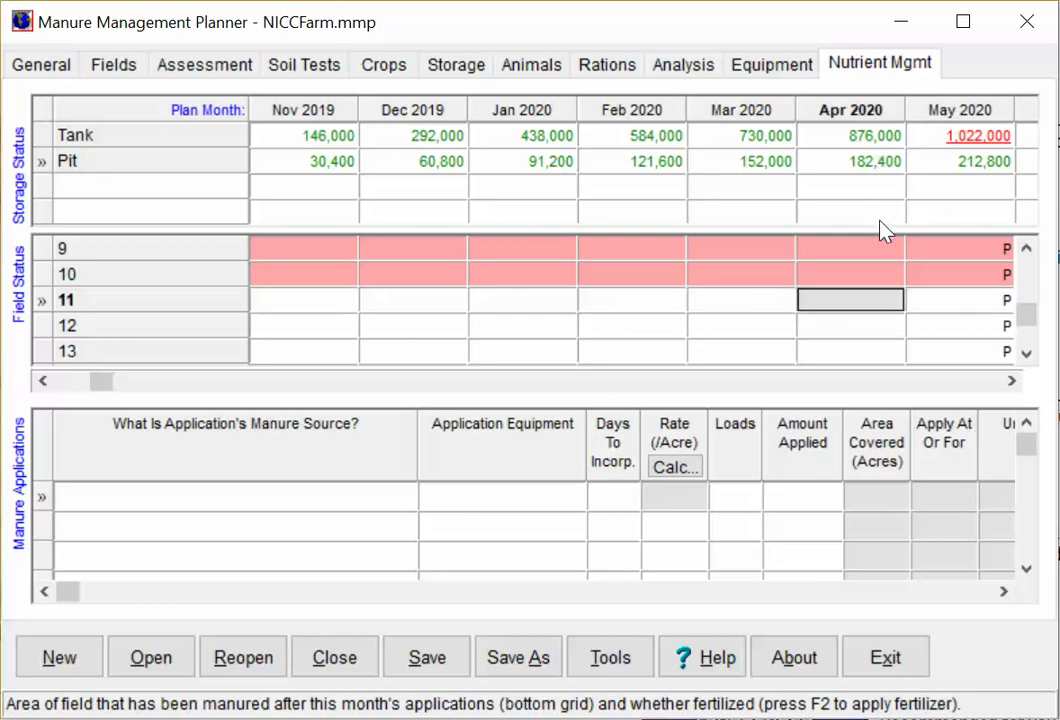
{"action": "left_click", "coordinate": [196, 504]}
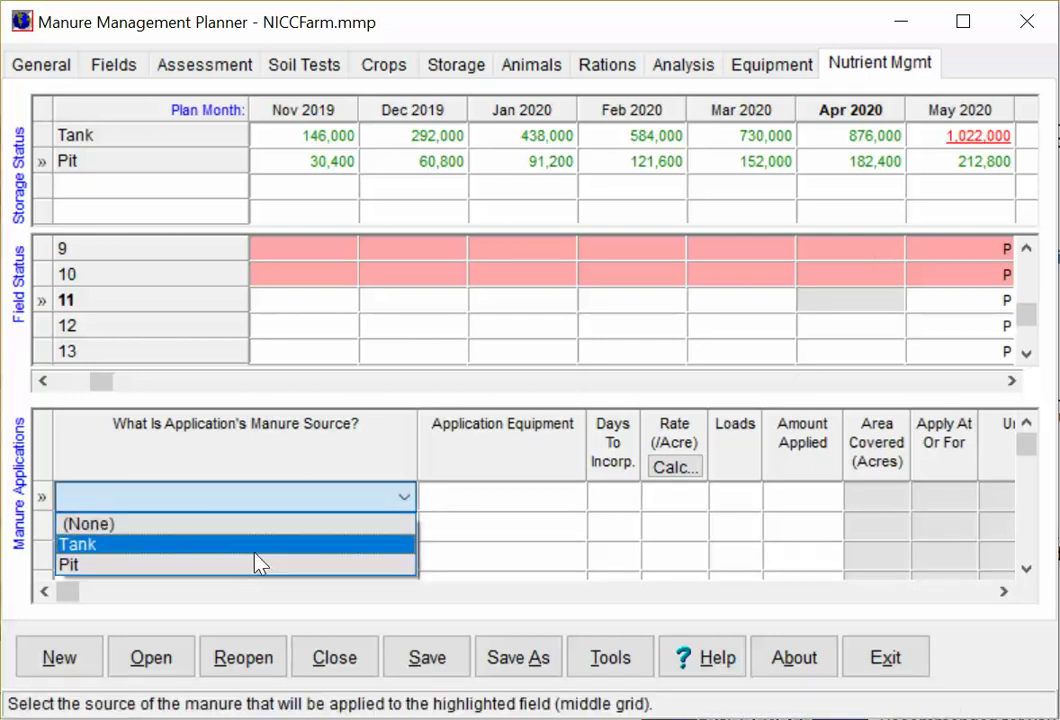
{"action": "left_click", "coordinate": [254, 552]}
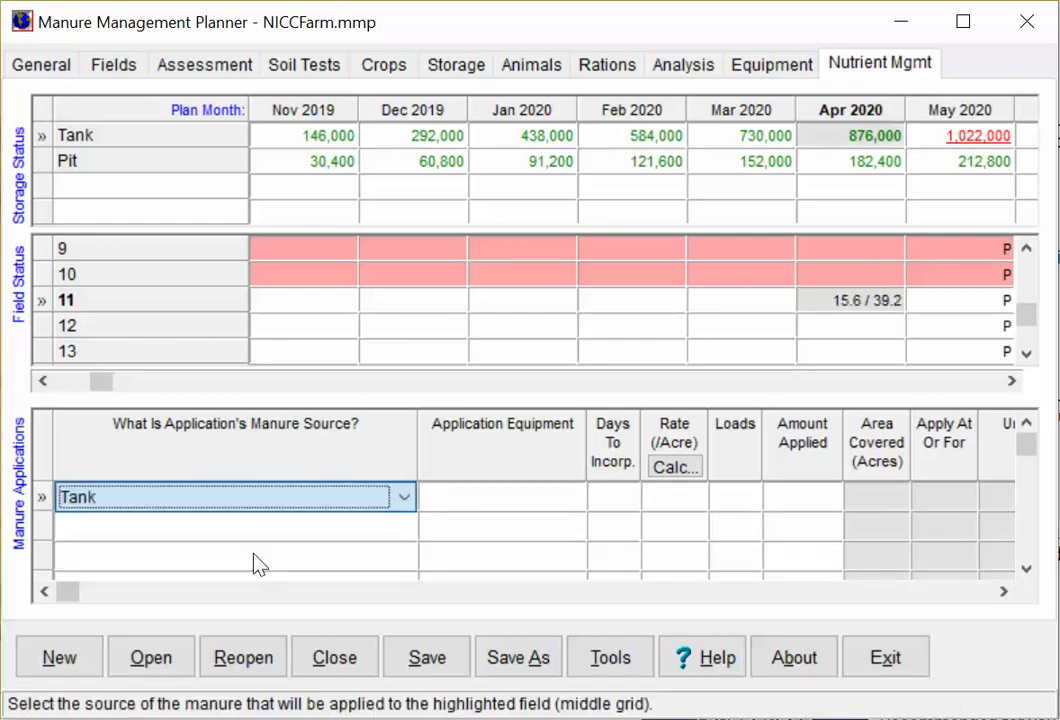
{"action": "left_click", "coordinate": [689, 479]}
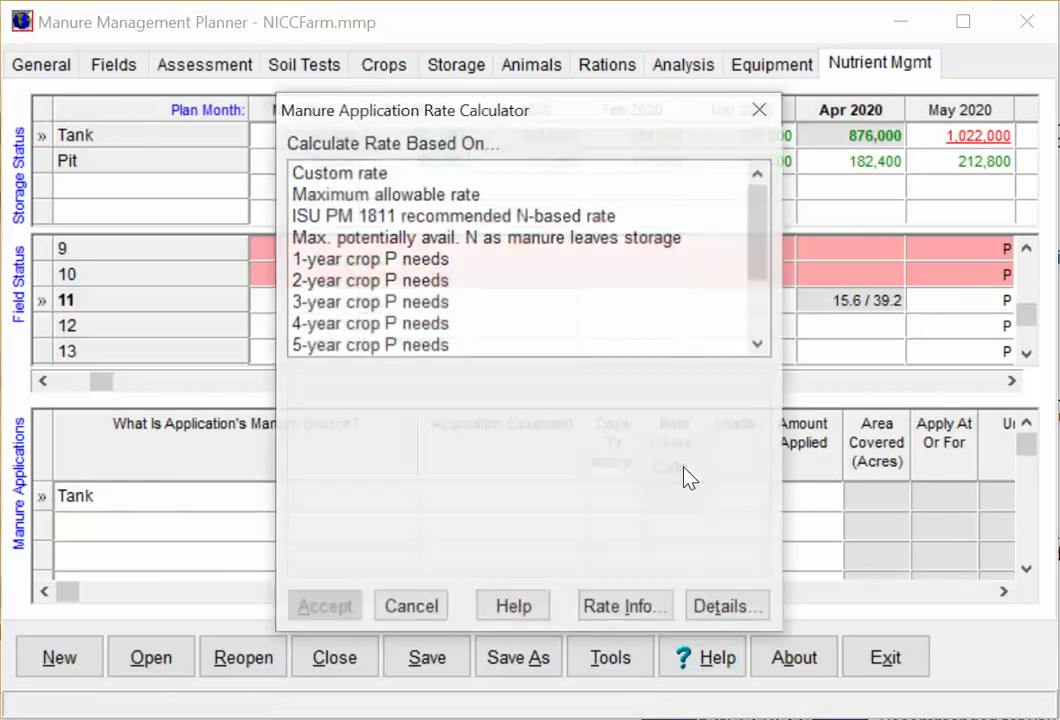
{"action": "left_click", "coordinate": [355, 195]}
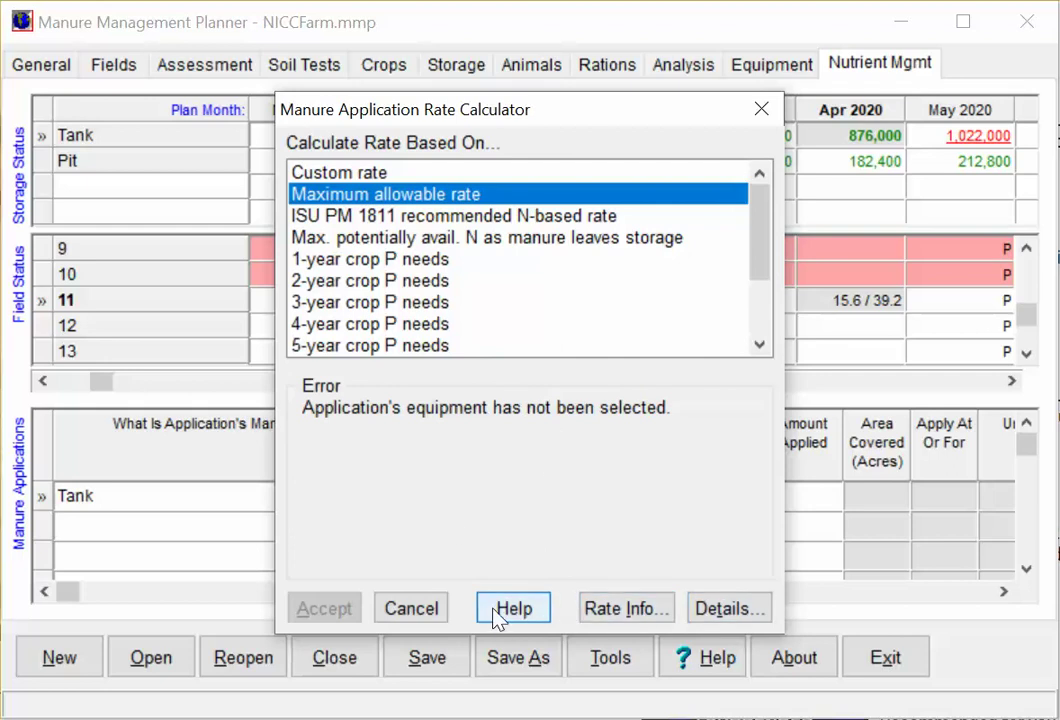
{"action": "left_click", "coordinate": [413, 607]}
Set Hose equipment and 1 day to incorporation, then base the rate on 1-year crop P needs.
{"action": "left_click", "coordinate": [509, 500]}
{"action": "left_click", "coordinate": [502, 549]}
{"action": "left_click", "coordinate": [620, 500]}
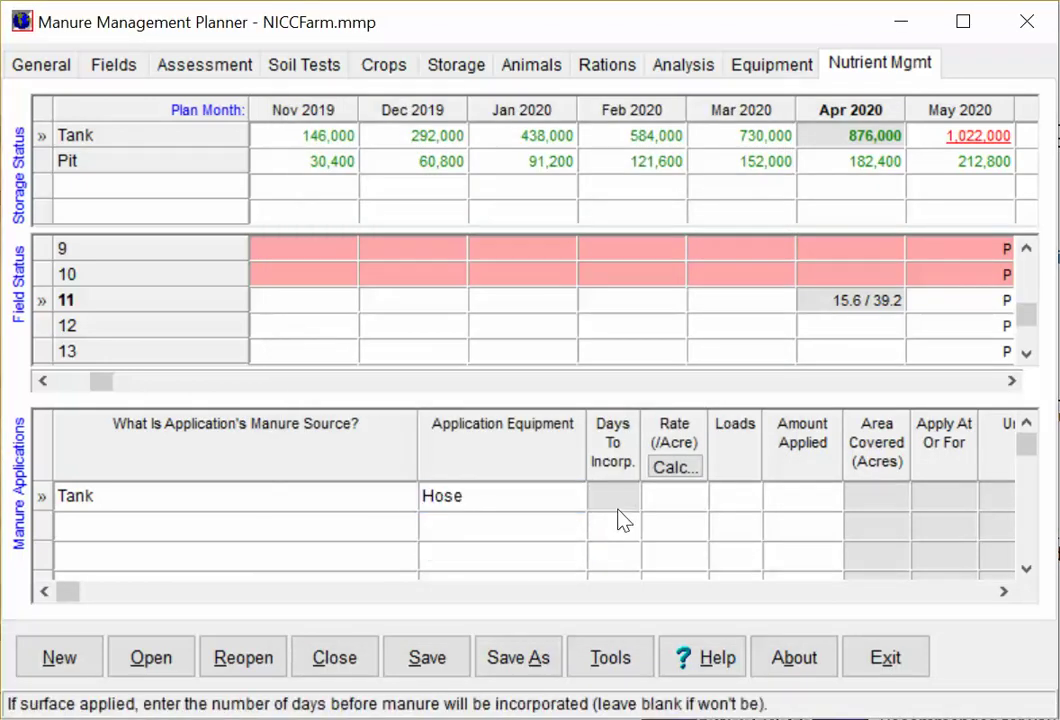
{"action": "type", "text": "1"}
{"action": "left_click", "coordinate": [674, 467]}
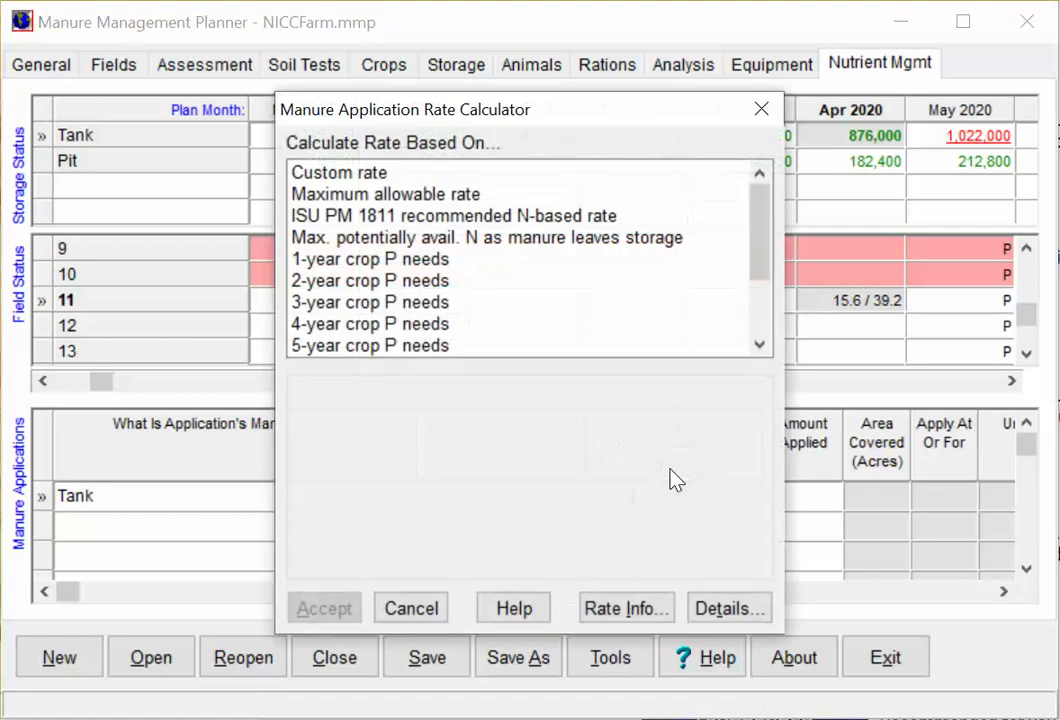
{"action": "left_click", "coordinate": [413, 196]}
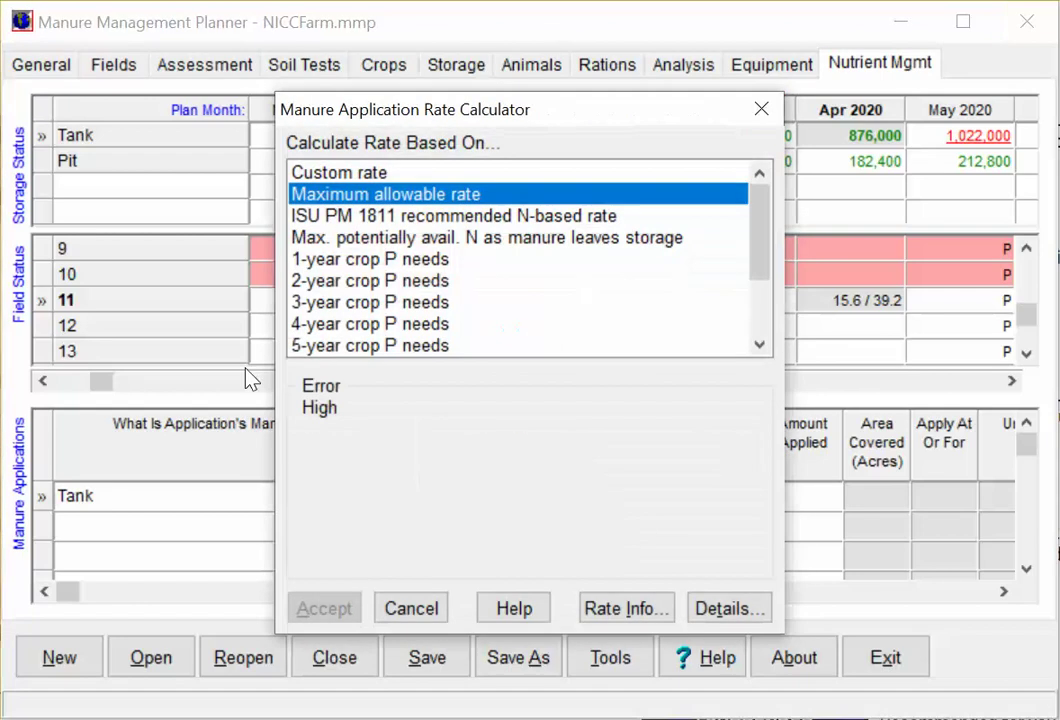
{"action": "left_click", "coordinate": [345, 259]}
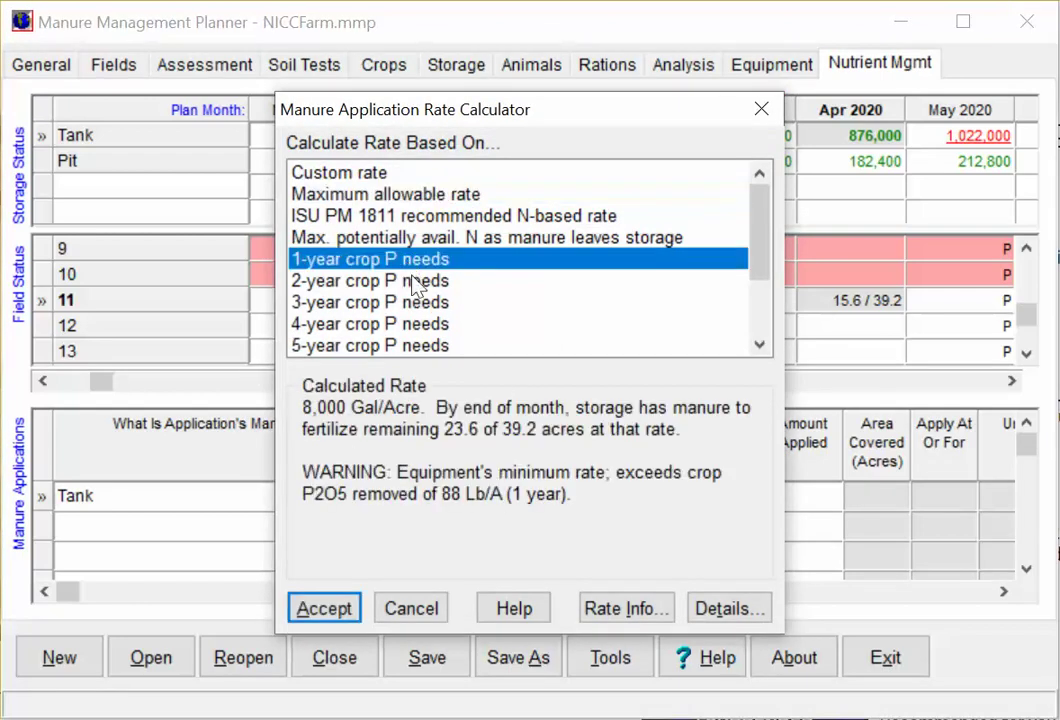
Accept the calculated 8,000 Gal/Acre April 2020 Tank rate.
{"action": "left_click", "coordinate": [318, 608]}
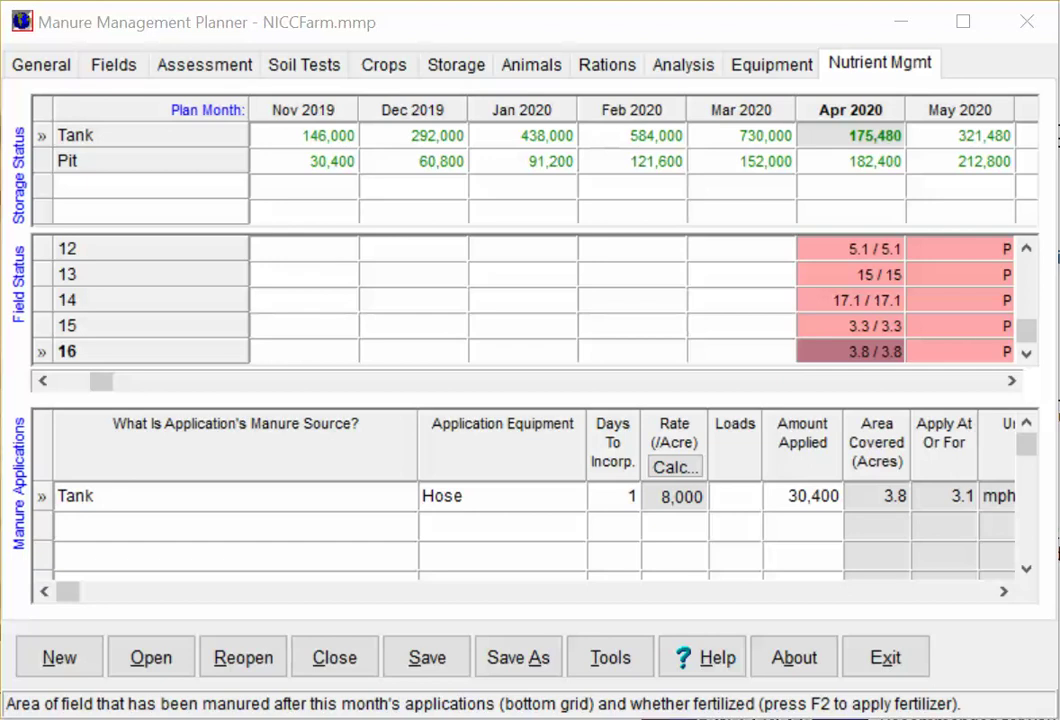
Review later months' storage, then save NICCFarm.mmp and confirm with Yes.
{"action": "left_click", "coordinate": [1013, 381]}
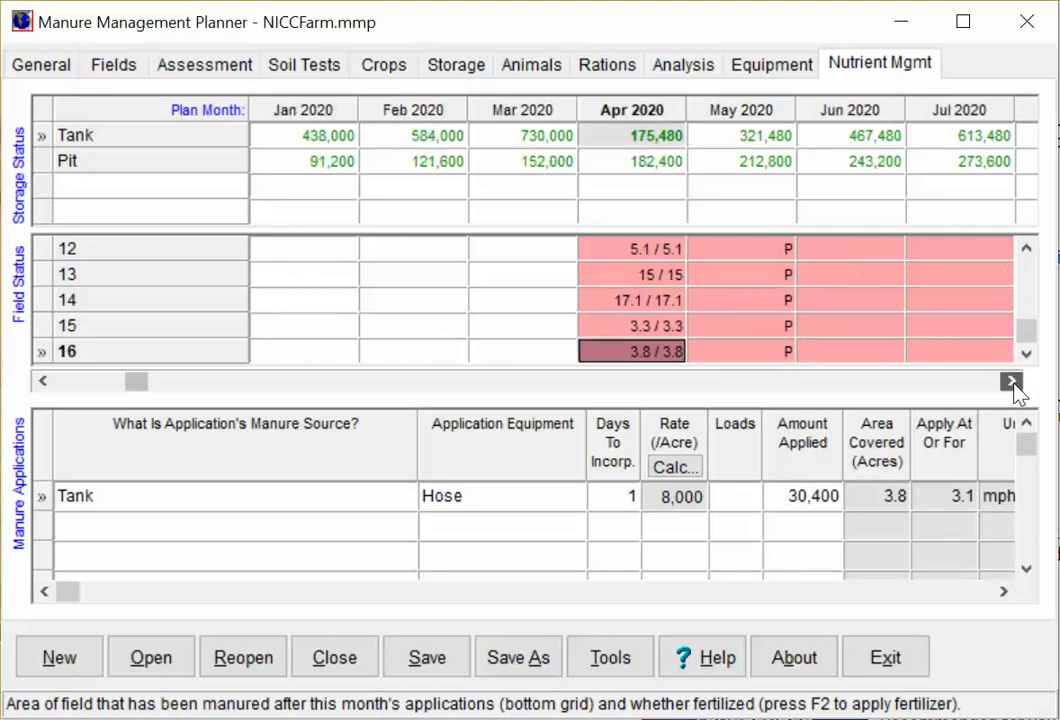
{"action": "left_click_drag", "start_coordinate": [1014, 383], "coordinate": [1014, 383]}
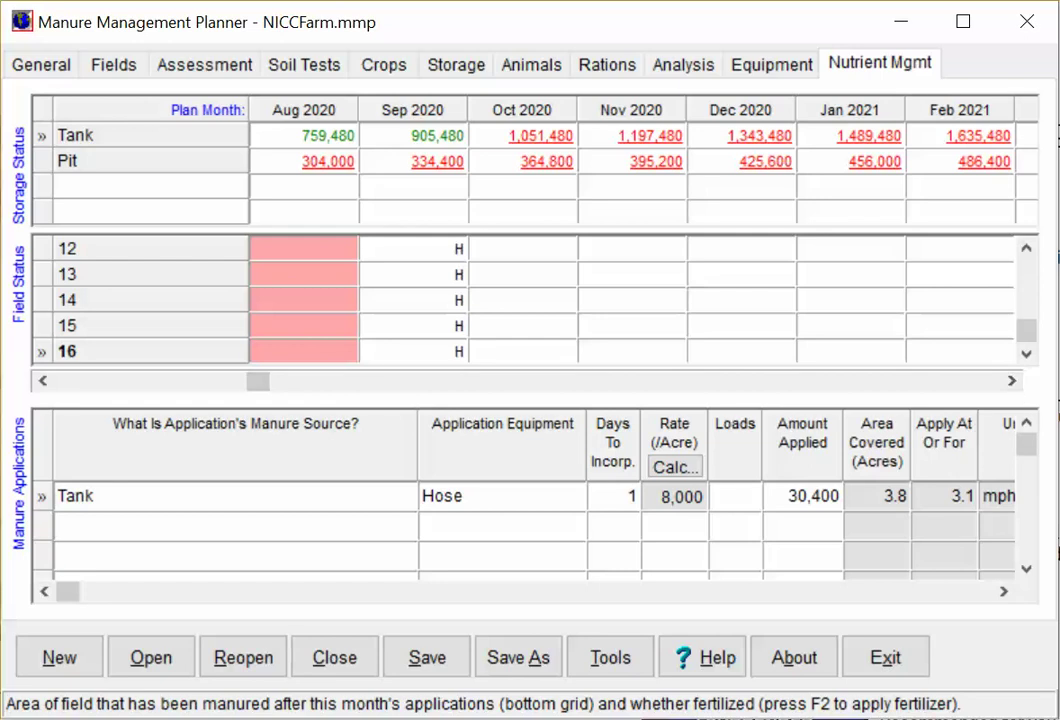
{"action": "key", "text": "alt+s"}
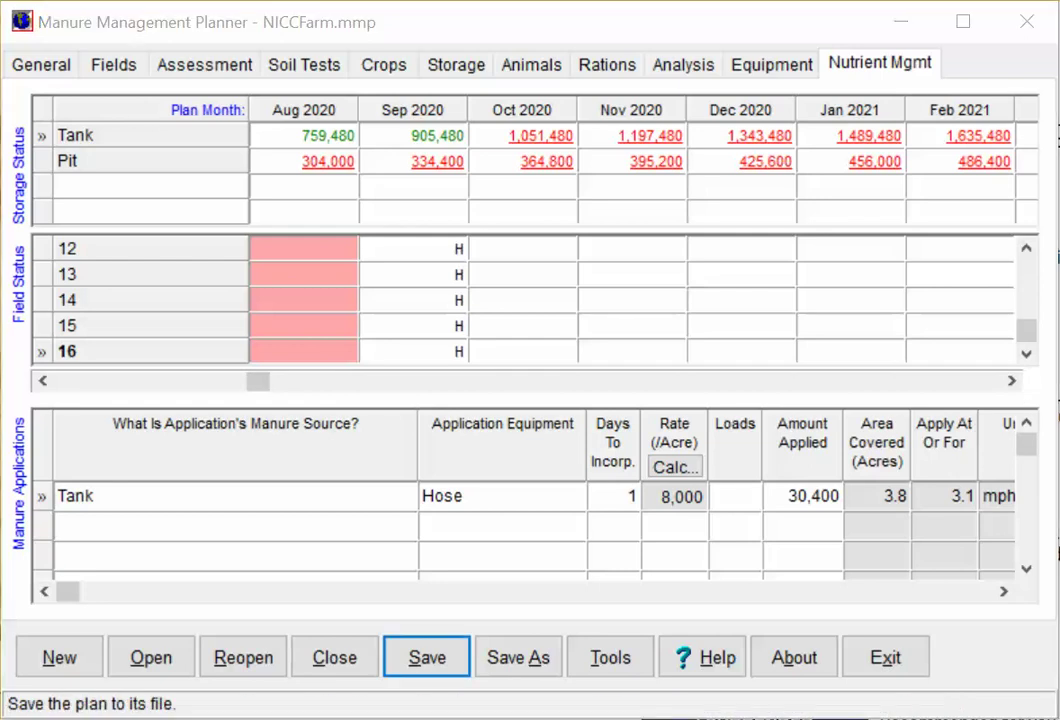
{"action": "left_click", "coordinate": [440, 668]}
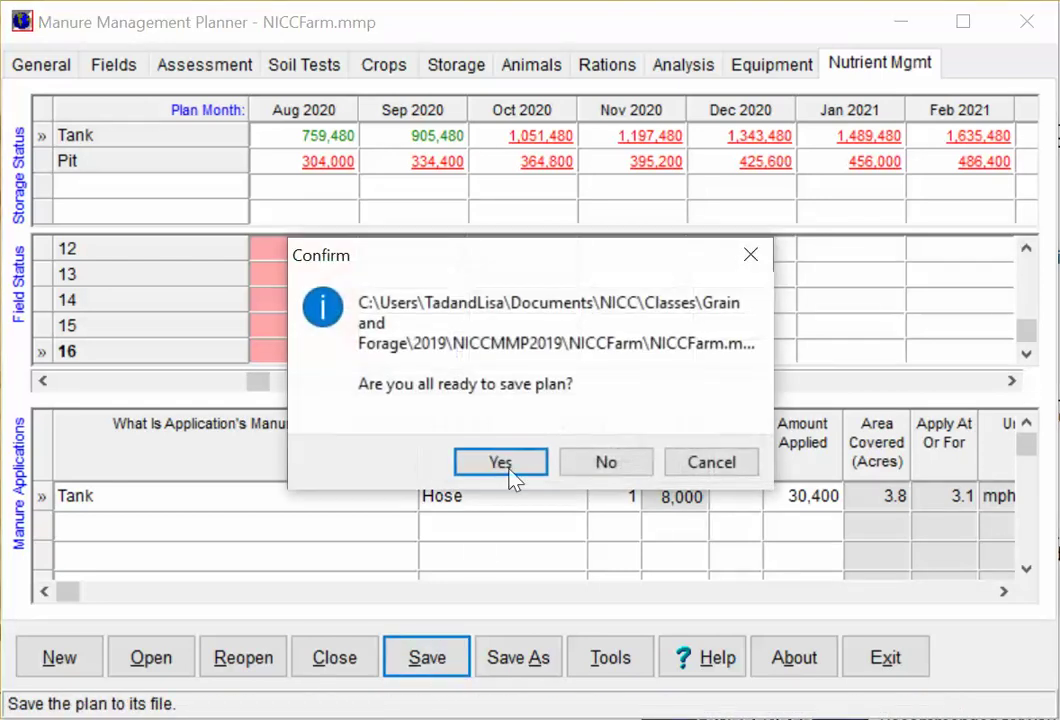
{"action": "left_click", "coordinate": [503, 462]}
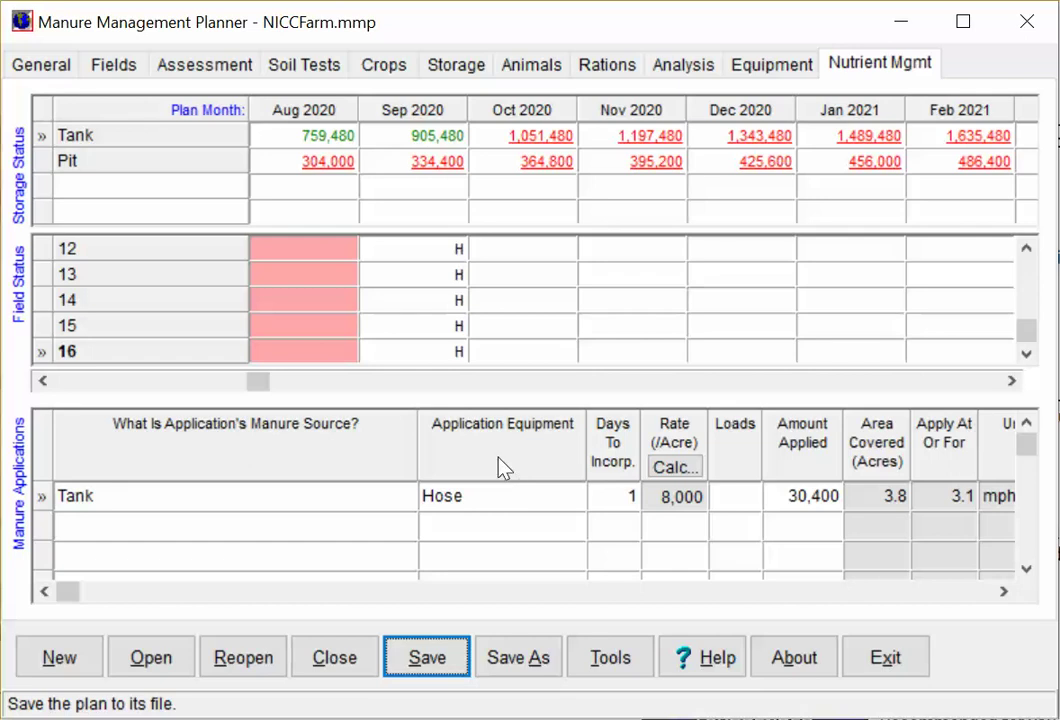
Run Make CNMP Document from the National USDA-NRCS Format Document Maker custom tools.
{"action": "key", "text": "alt+t"}
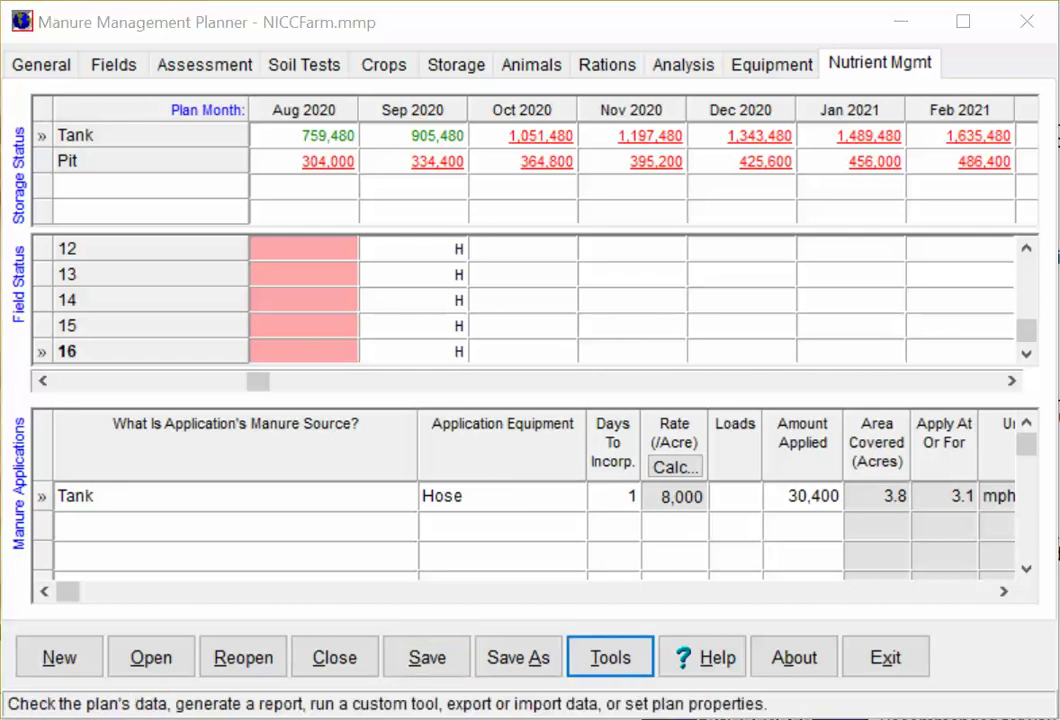
{"action": "left_click", "coordinate": [617, 677]}
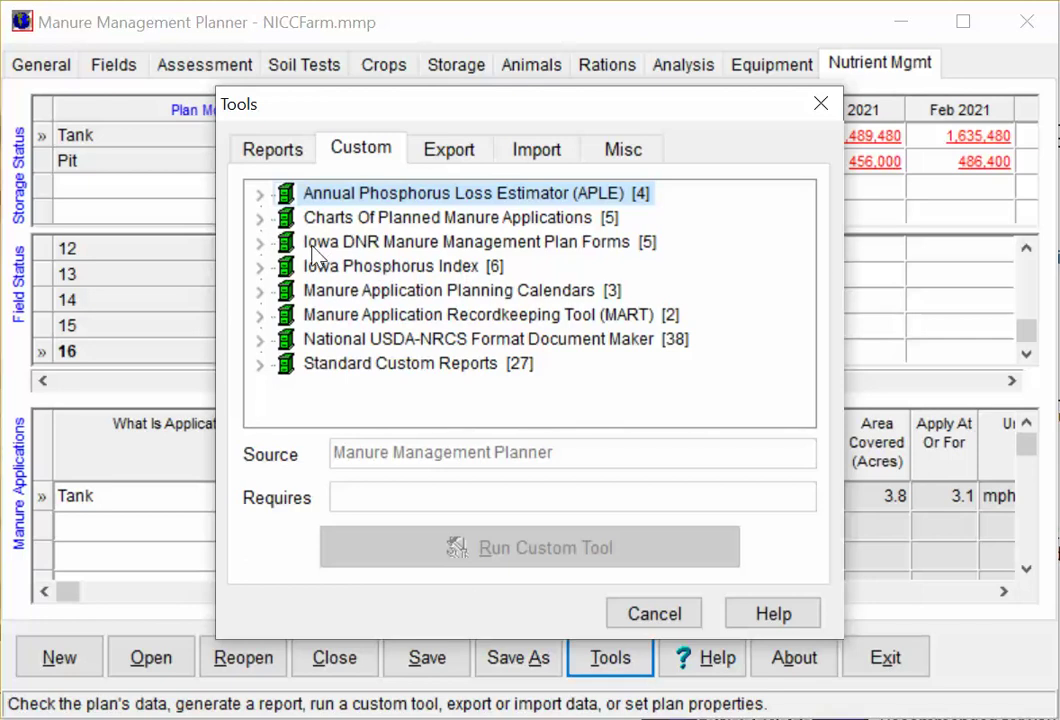
{"action": "left_click", "coordinate": [439, 247]}
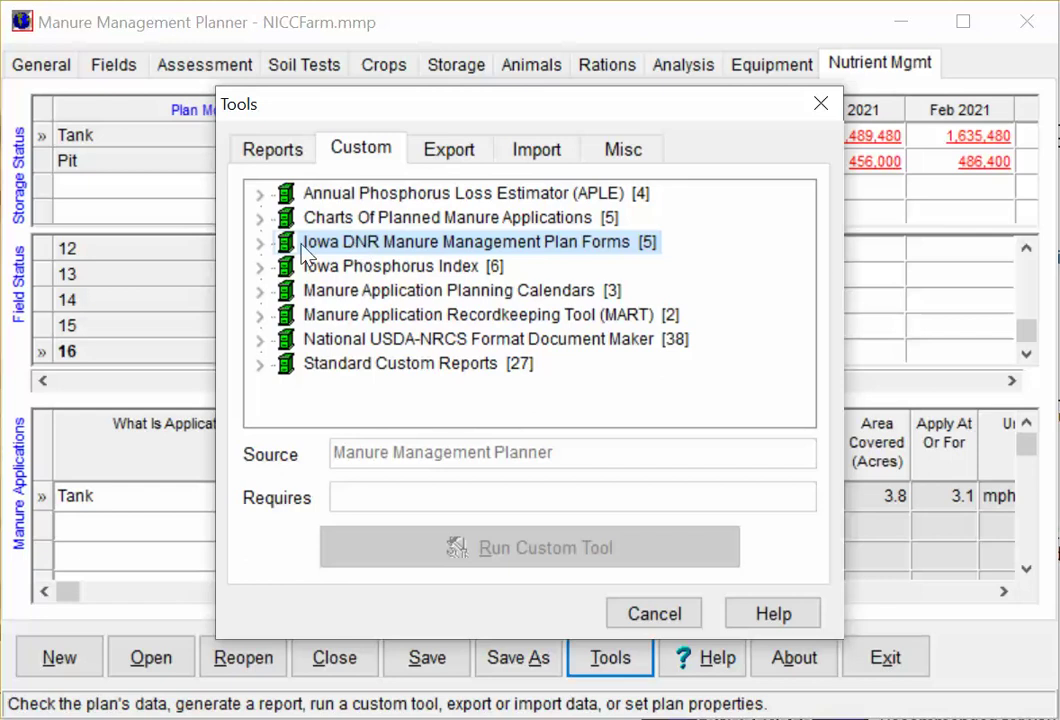
{"action": "left_click", "coordinate": [260, 243]}
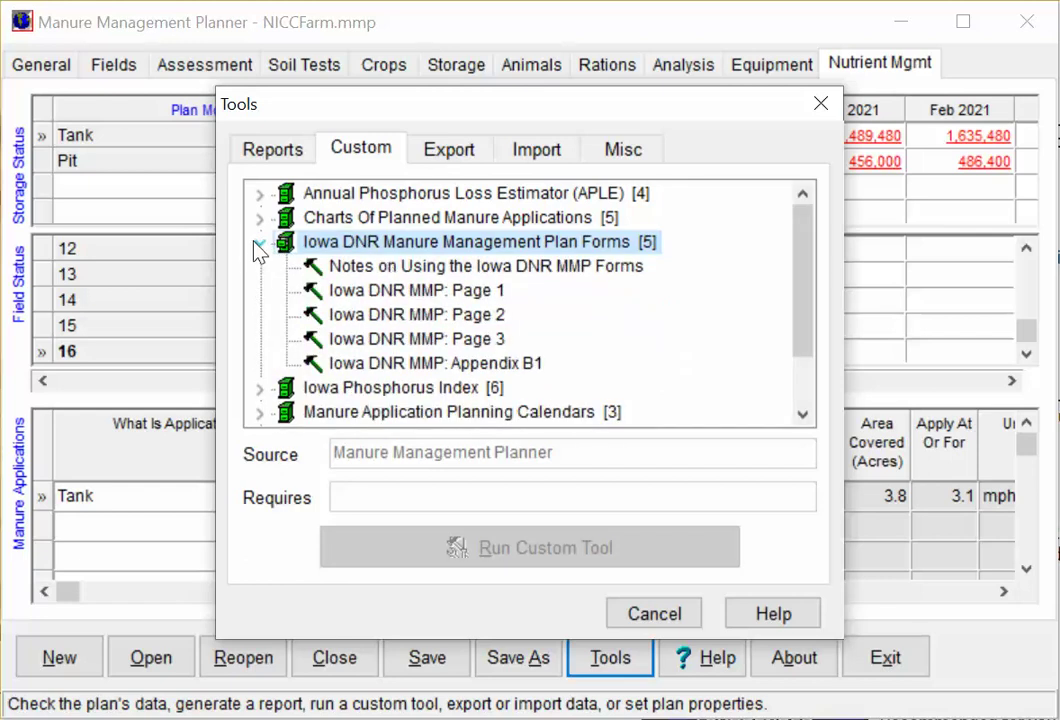
{"action": "left_click", "coordinate": [260, 243]}
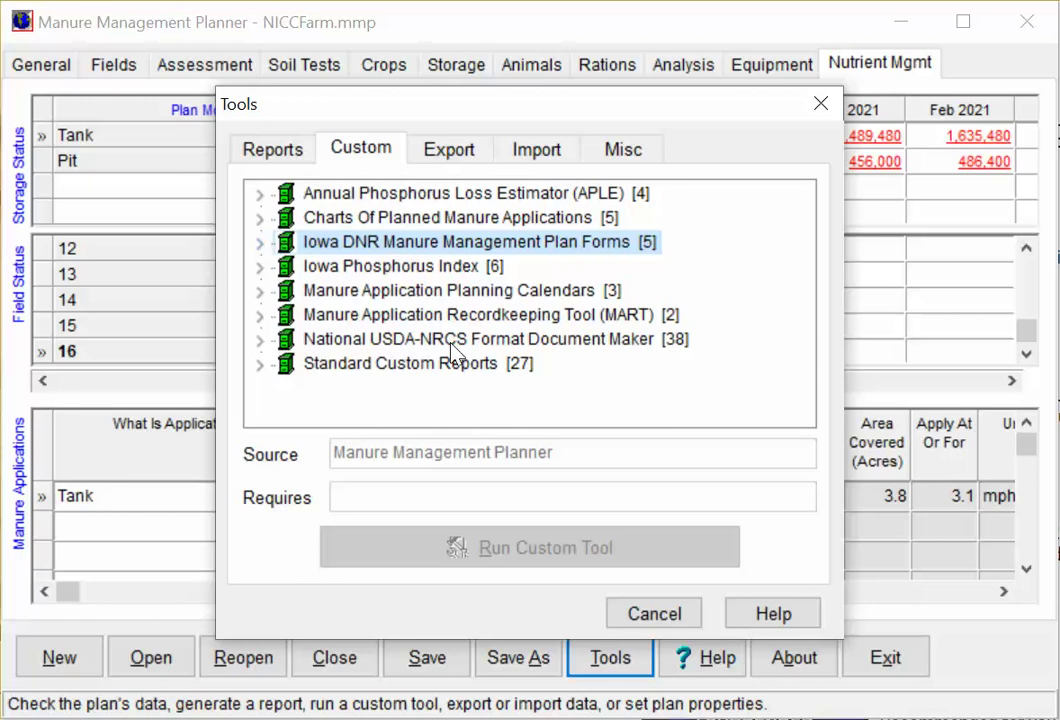
{"action": "left_click", "coordinate": [260, 341]}
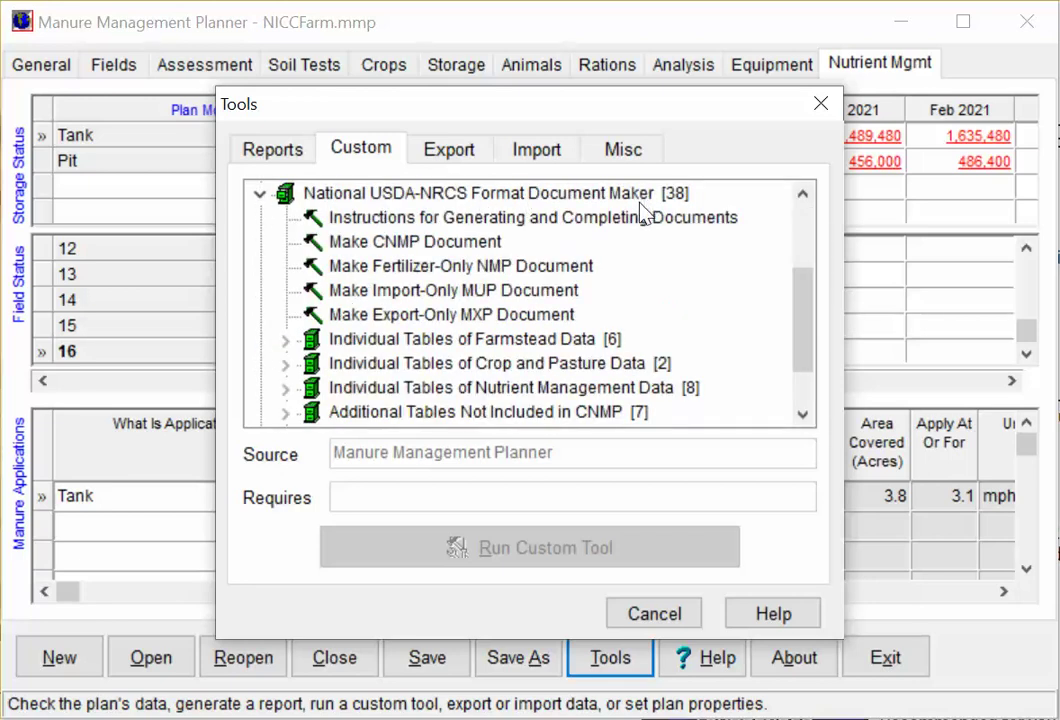
{"action": "left_click", "coordinate": [420, 240]}
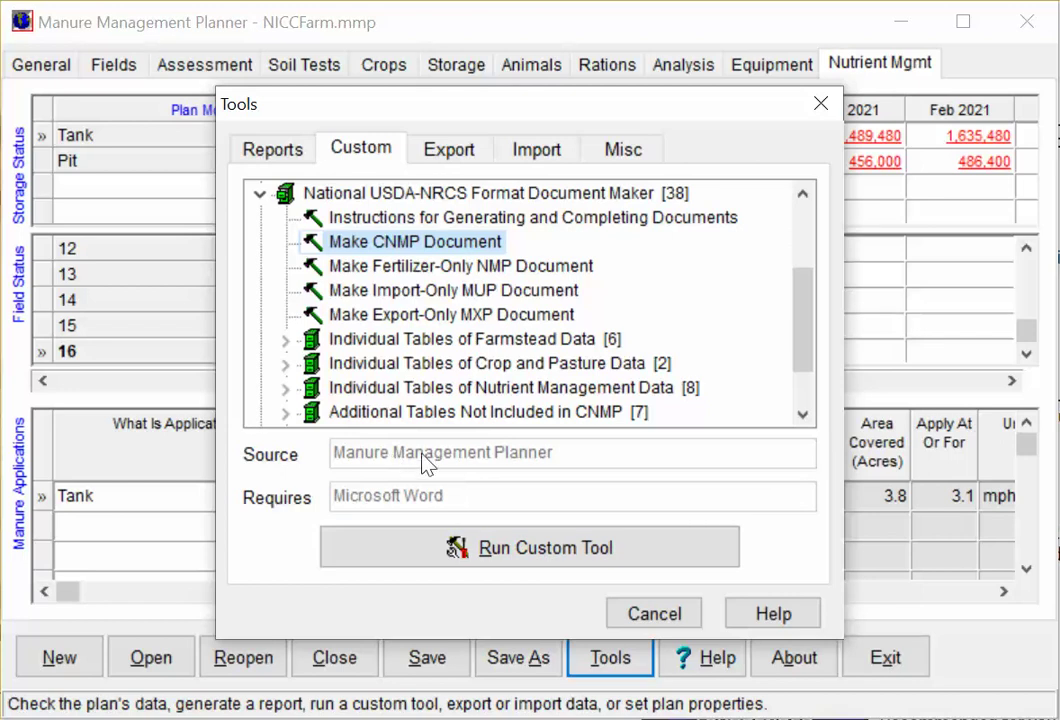
{"action": "left_click", "coordinate": [572, 560]}
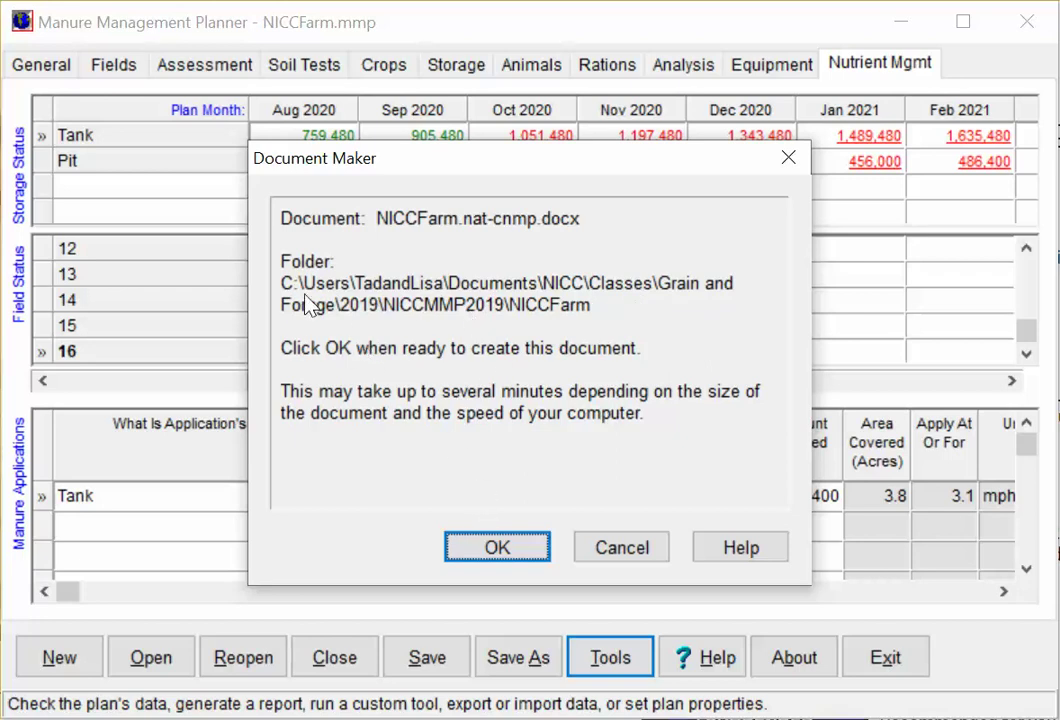
Confirm creating NICCFarm.nat-cnmp.docx in the Document Maker dialog.
{"action": "left_click", "coordinate": [499, 548]}
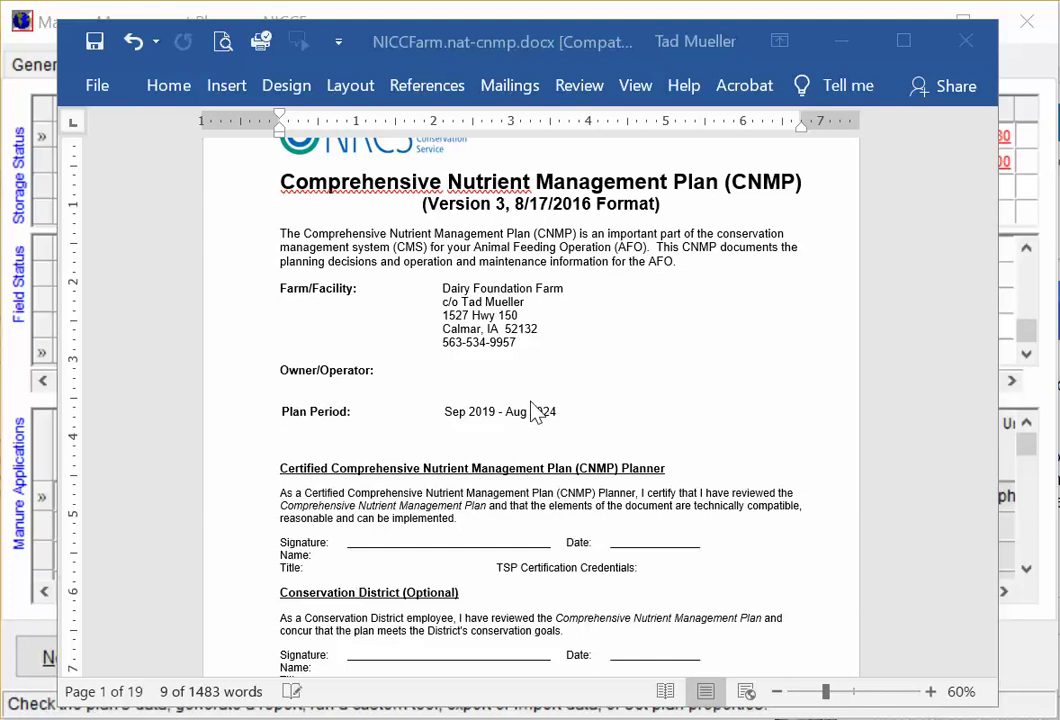
Scroll to Section 1.1's empty farmstead maps page on page 3, then switch to MapWindow GIS.
{"action": "scroll", "coordinate": [535, 412], "scroll_direction": "down", "scroll_amount": 2}
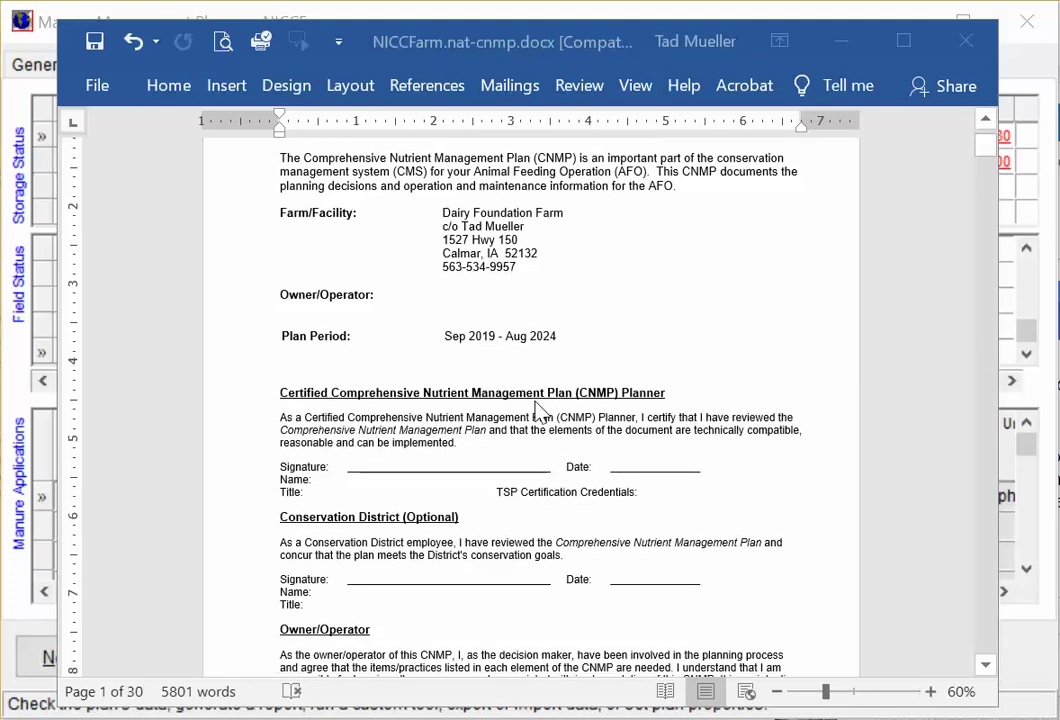
{"action": "scroll", "coordinate": [535, 412], "scroll_direction": "up", "scroll_amount": 2}
{"action": "scroll", "coordinate": [540, 412], "scroll_direction": "down", "scroll_amount": 12}
{"action": "scroll", "coordinate": [540, 412], "scroll_direction": "down", "scroll_amount": 20}
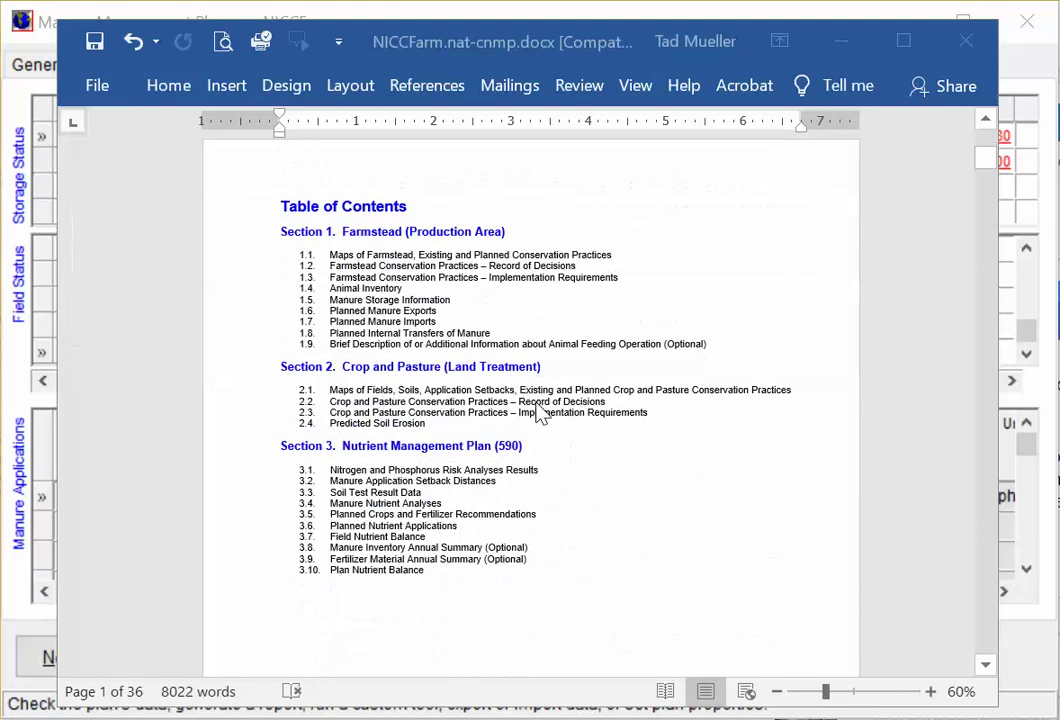
{"action": "scroll", "coordinate": [540, 414], "scroll_direction": "down", "scroll_amount": 2}
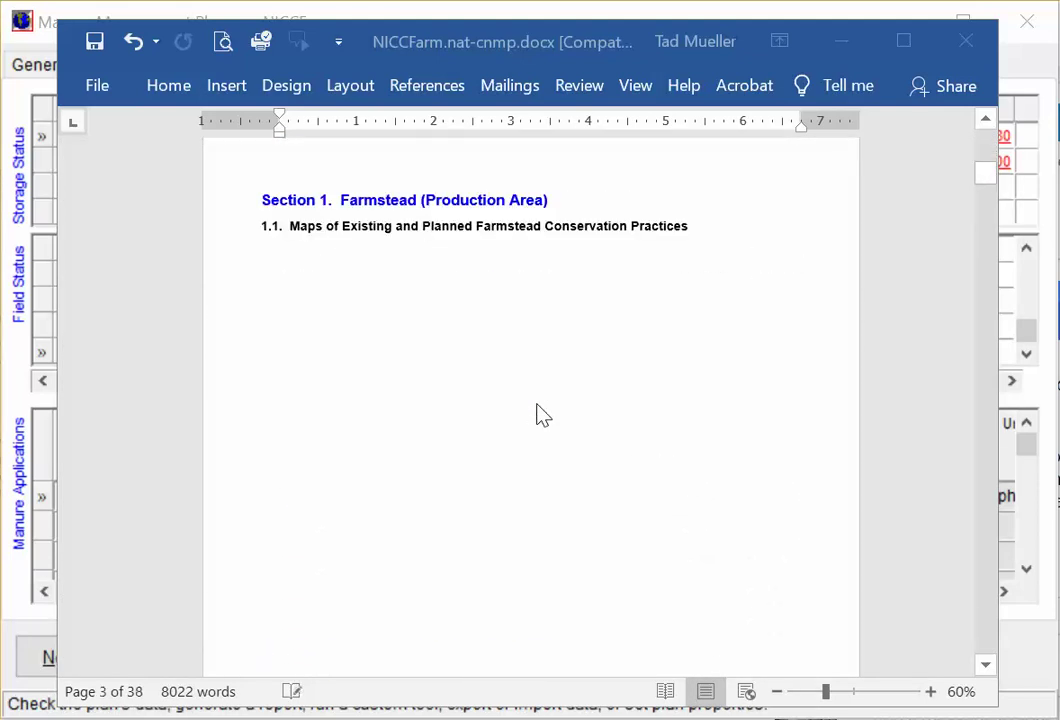
{"action": "scroll", "coordinate": [540, 414], "scroll_direction": "down", "scroll_amount": 3}
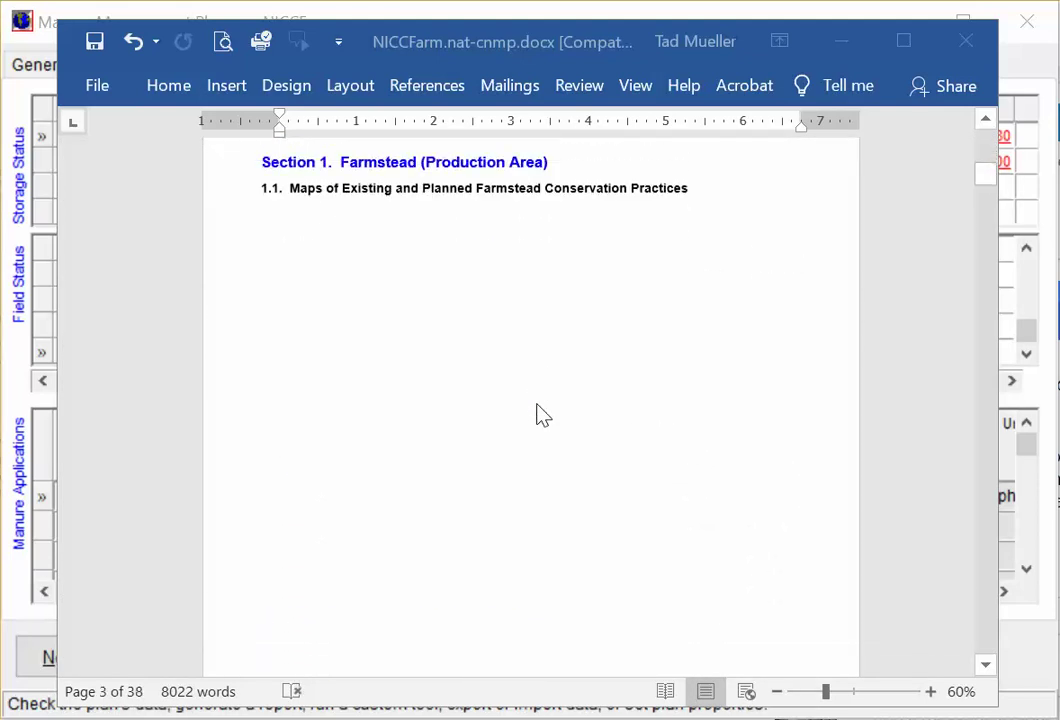
{"action": "scroll", "coordinate": [540, 414], "scroll_direction": "down", "scroll_amount": 1}
{"action": "scroll", "coordinate": [540, 414], "scroll_direction": "down", "scroll_amount": 5}
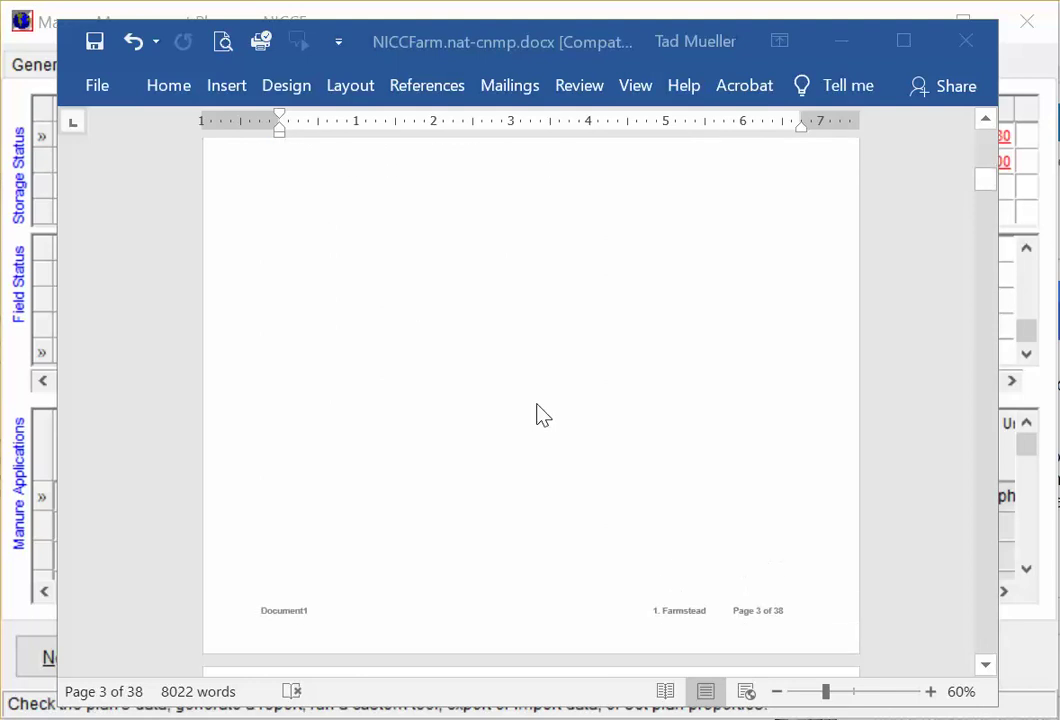
{"action": "scroll", "coordinate": [540, 414], "scroll_direction": "down", "scroll_amount": 3}
{"action": "scroll", "coordinate": [540, 414], "scroll_direction": "up", "scroll_amount": 5}
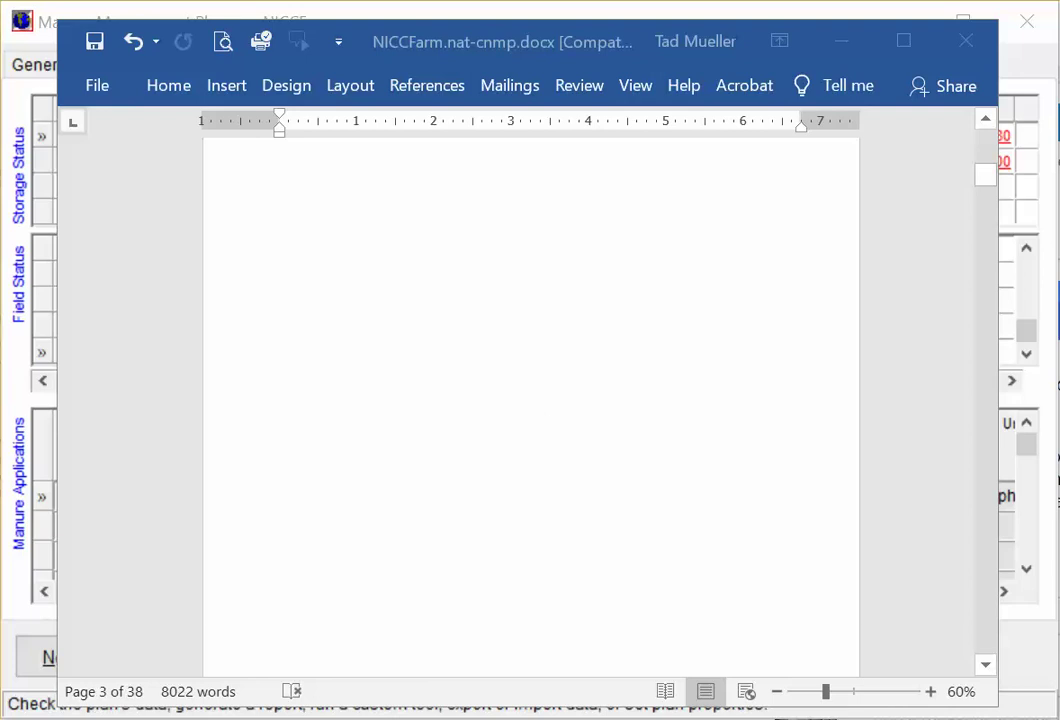
{"action": "key", "text": "alt+Tab"}
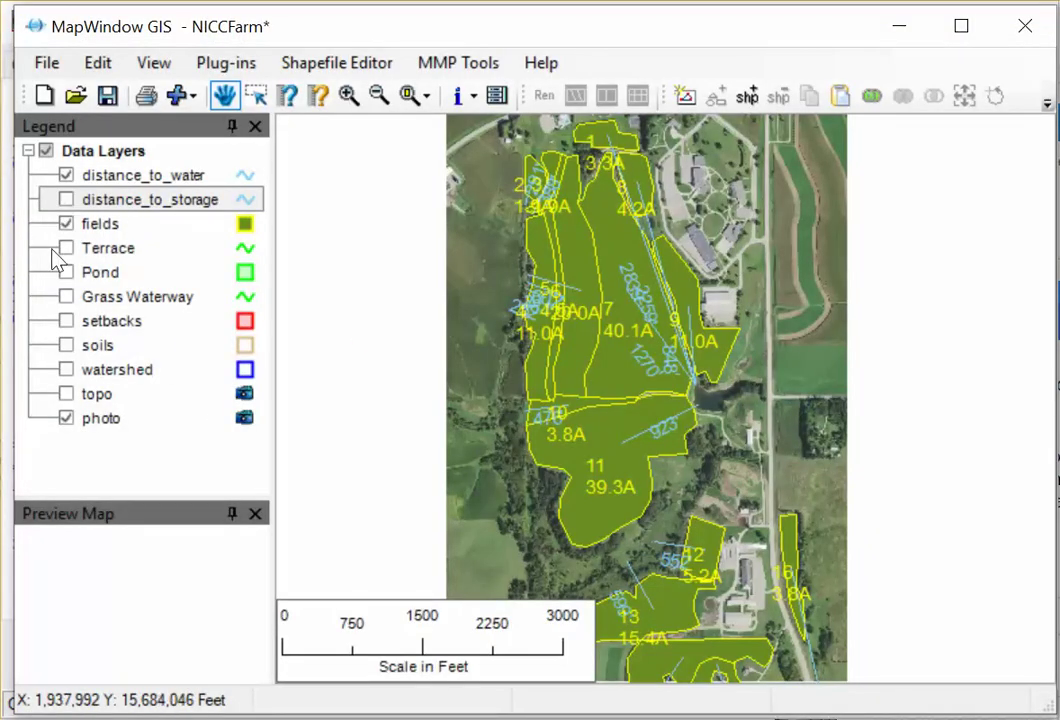
Hide both distance layers, show Terrace, Pond, Grass Waterway and setbacks, and open Edit > Export.
{"action": "left_click", "coordinate": [66, 199]}
{"action": "left_click", "coordinate": [66, 175]}
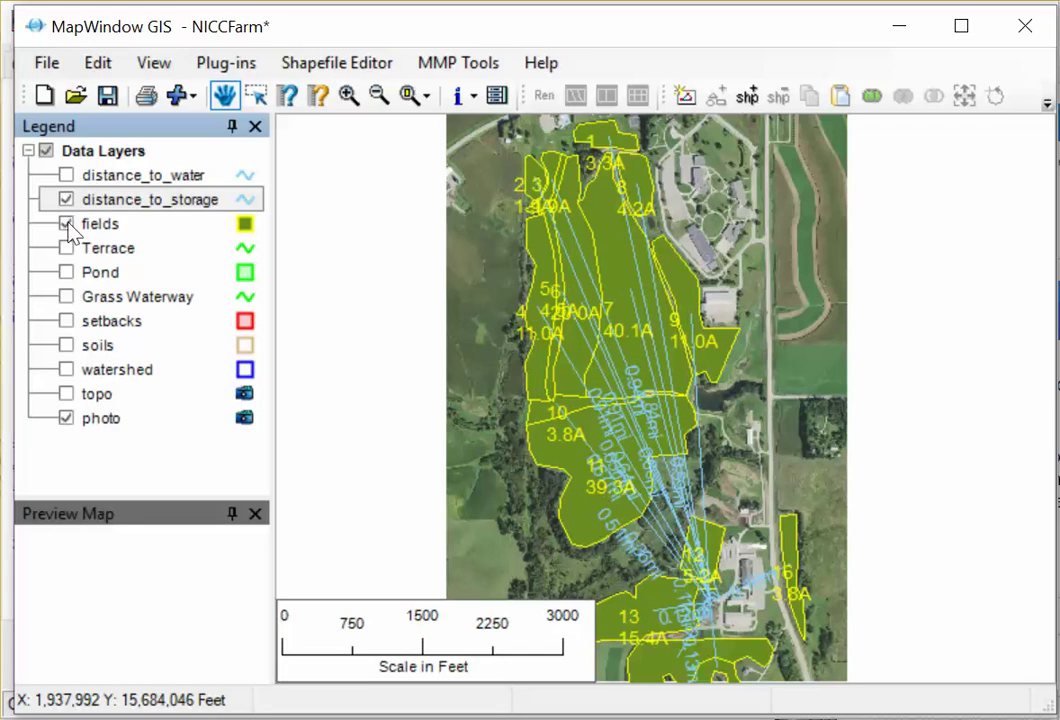
{"action": "left_click", "coordinate": [66, 199]}
{"action": "left_click", "coordinate": [66, 248]}
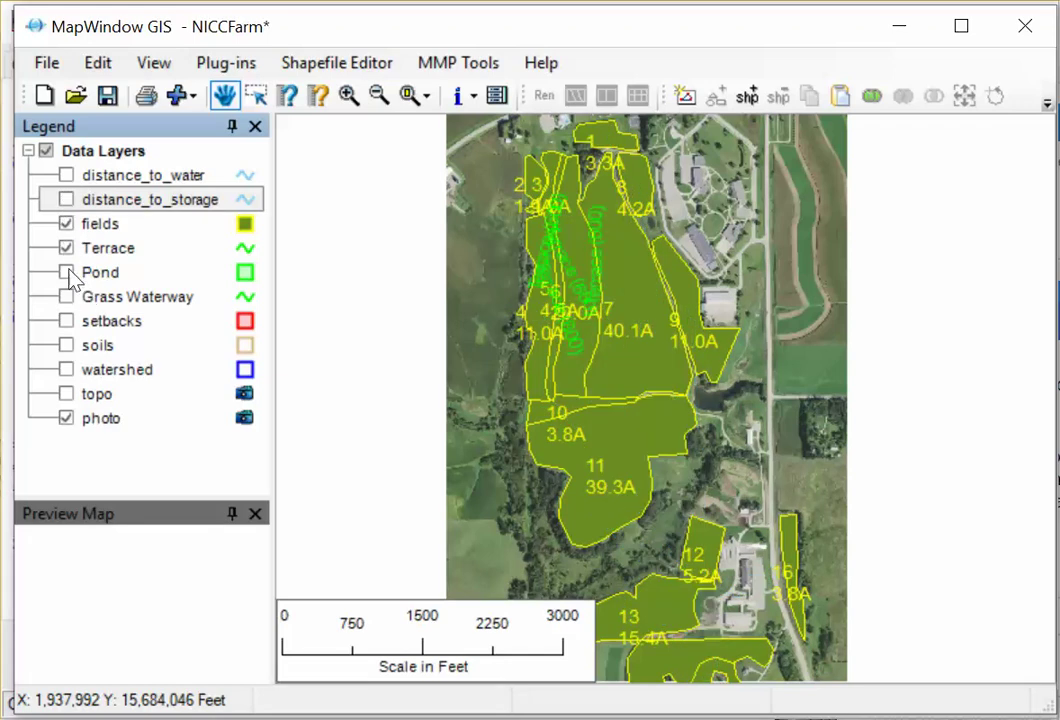
{"action": "left_click", "coordinate": [66, 272]}
{"action": "left_click", "coordinate": [66, 296]}
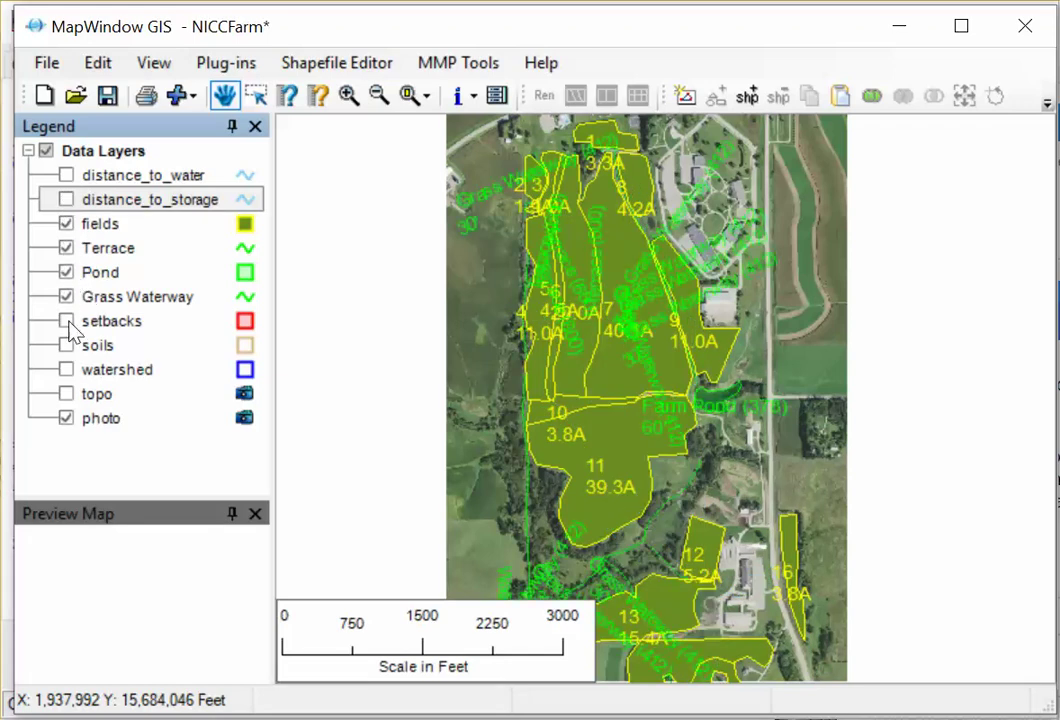
{"action": "left_click", "coordinate": [66, 321]}
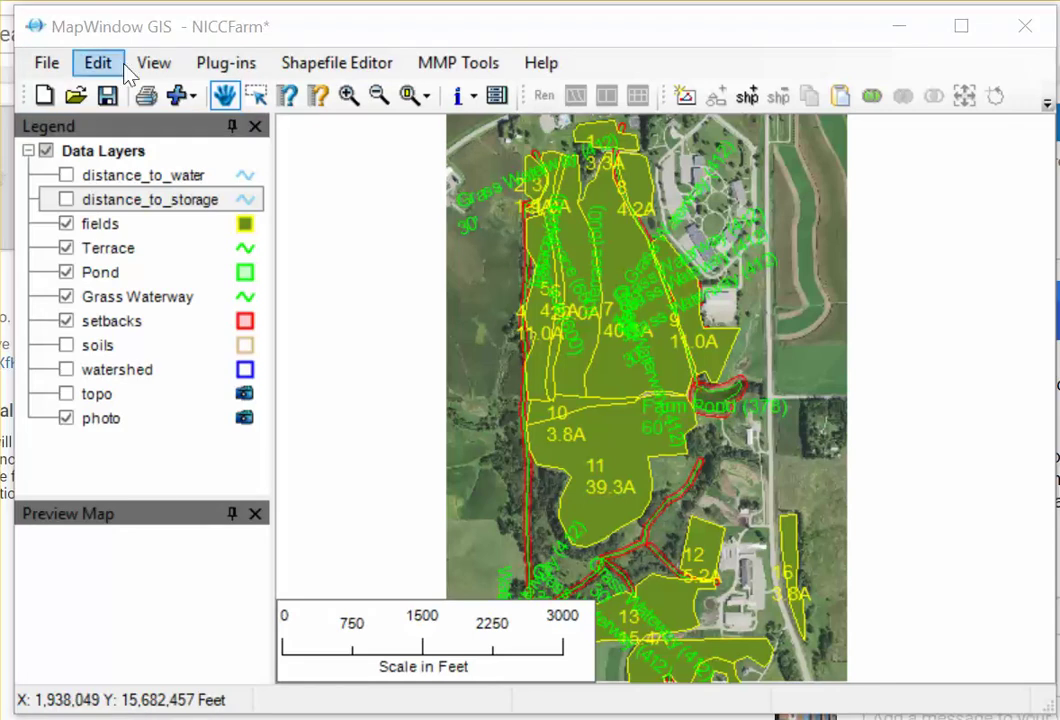
{"action": "left_click", "coordinate": [108, 70]}
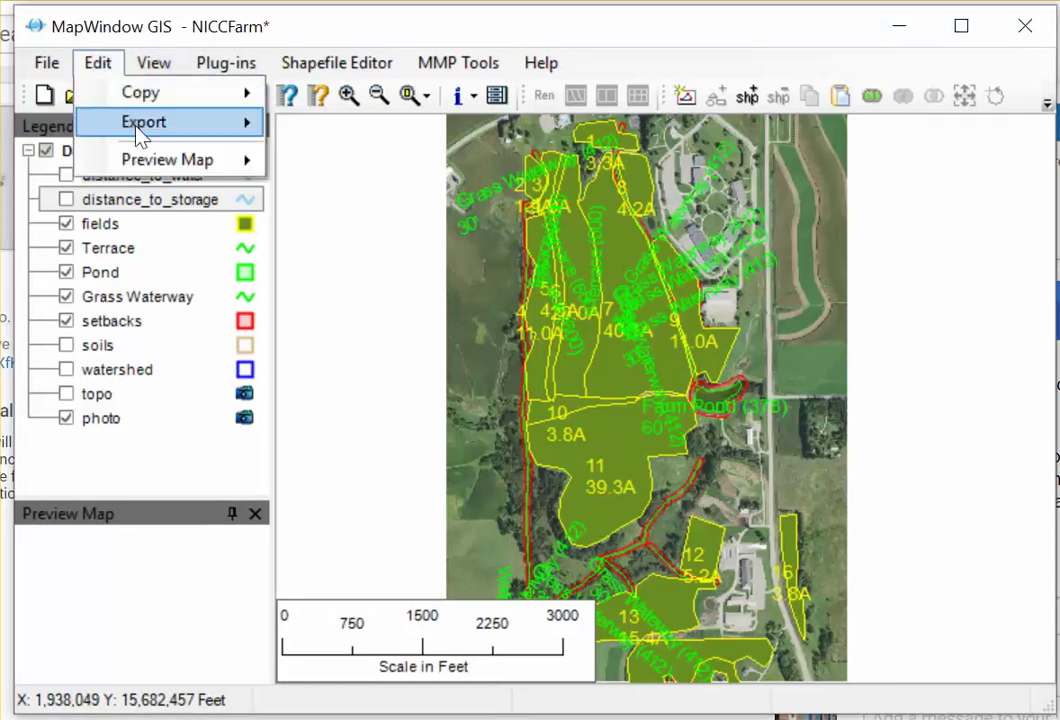
Save the MapWindow farm map as a JPEG image named DairyFoundMMP in the NICCFarm folder.
{"action": "mouse_move", "coordinate": [168, 130]}
{"action": "left_click", "coordinate": [393, 132]}
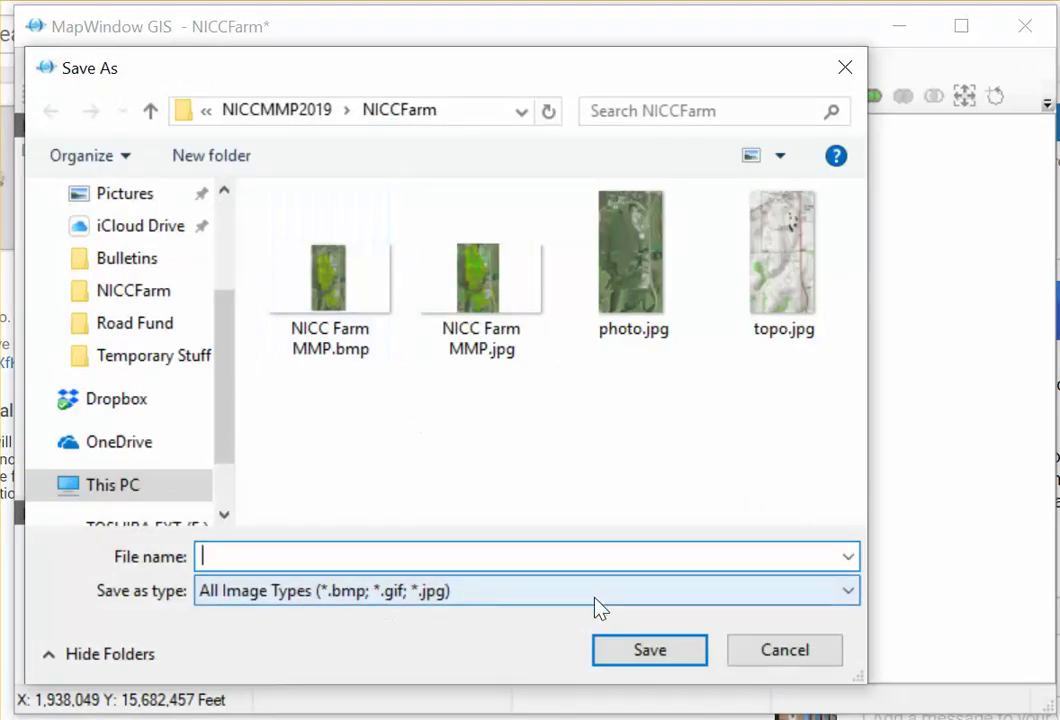
{"action": "left_click", "coordinate": [603, 598]}
{"action": "left_click", "coordinate": [430, 640]}
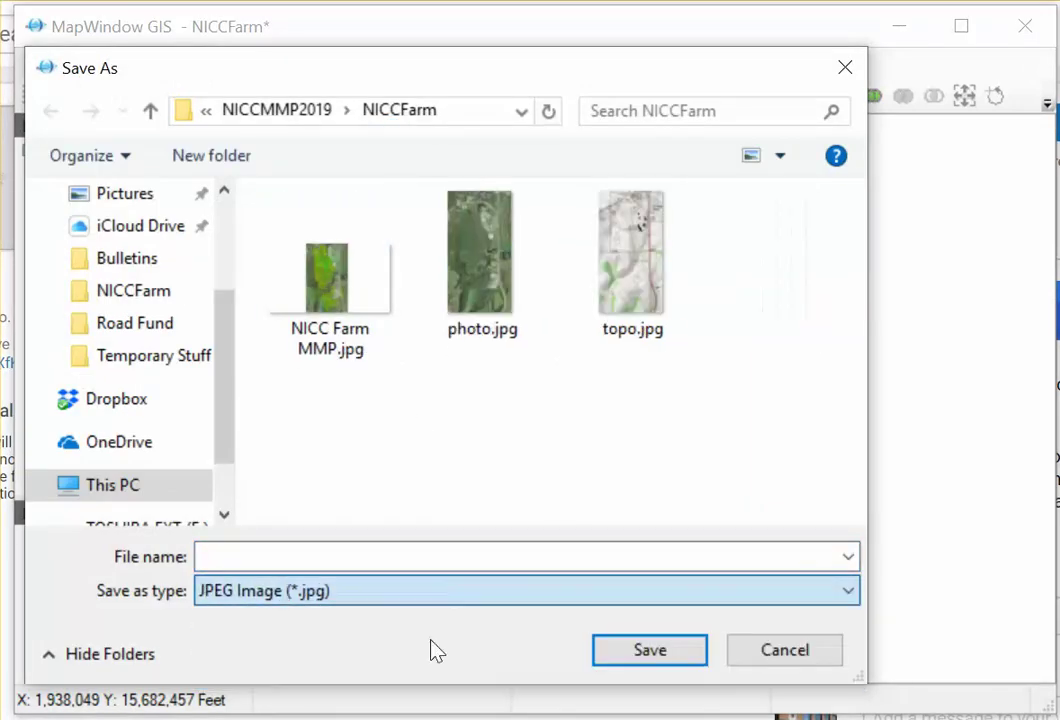
{"action": "left_click", "coordinate": [375, 561]}
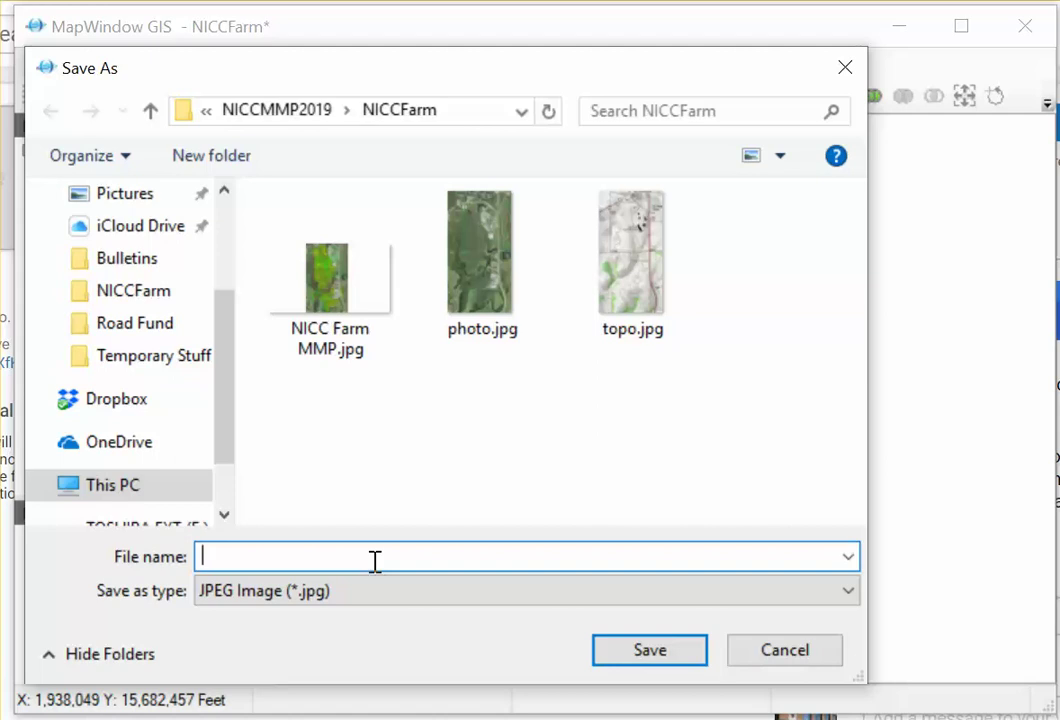
{"action": "type", "text": "DairyFound"}
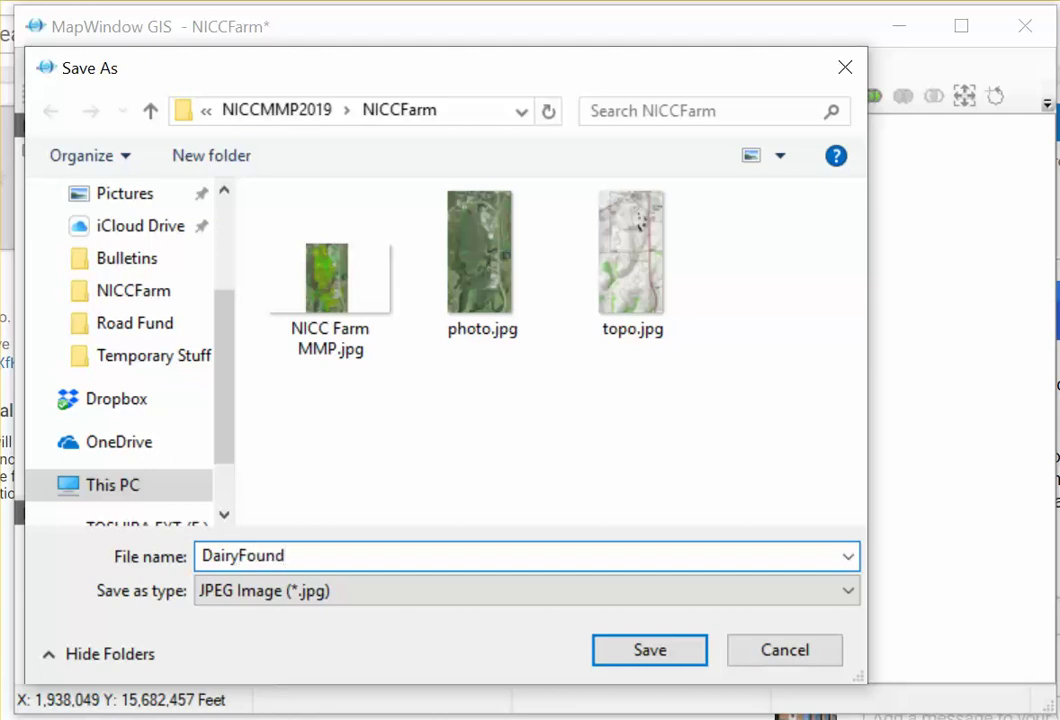
{"action": "type", "text": "MMP"}
{"action": "left_click", "coordinate": [670, 660]}
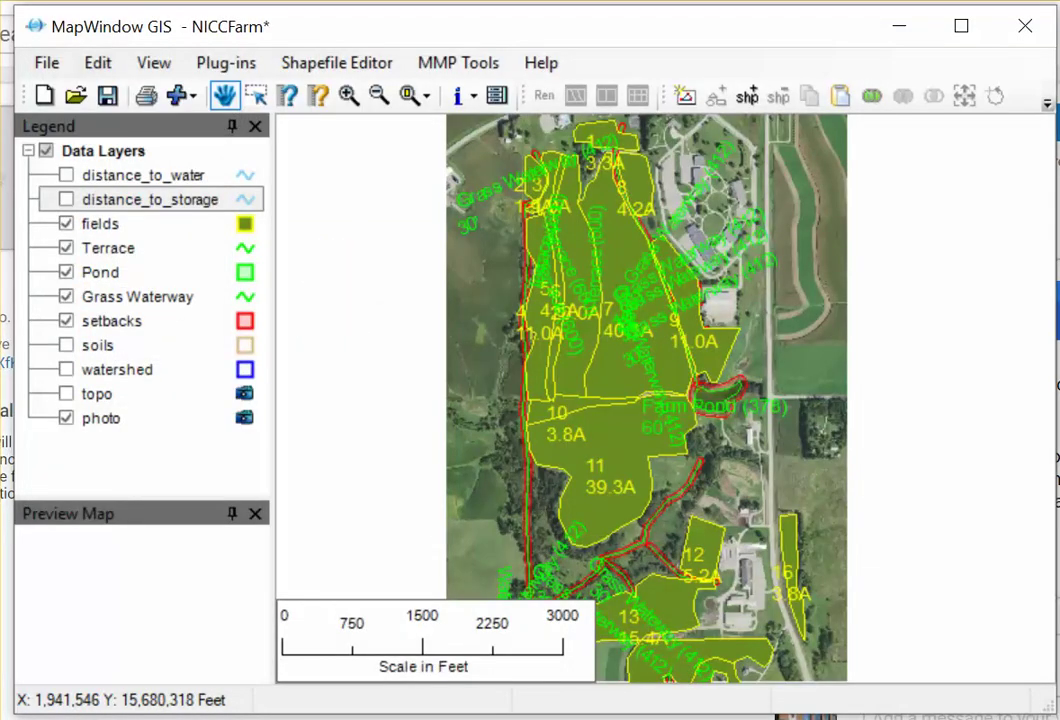
Insert the DairyFoundMMP.jpg picture from the NICCFarm folder into the CNMP Word document.
{"action": "key", "text": "alt+Tab"}
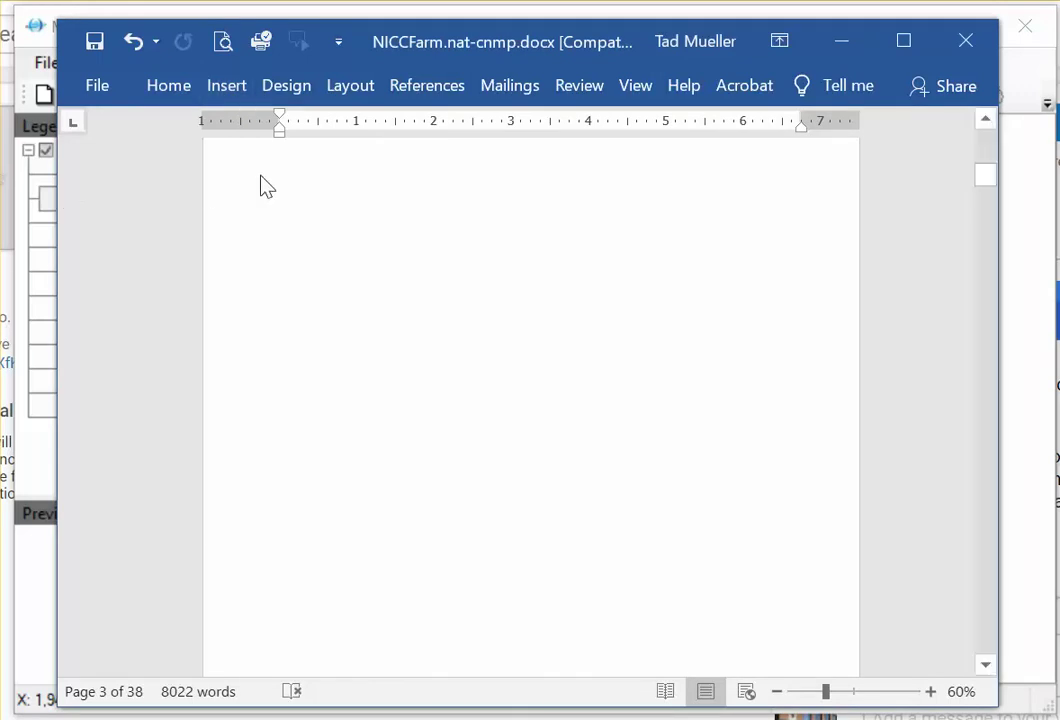
{"action": "left_click", "coordinate": [224, 88]}
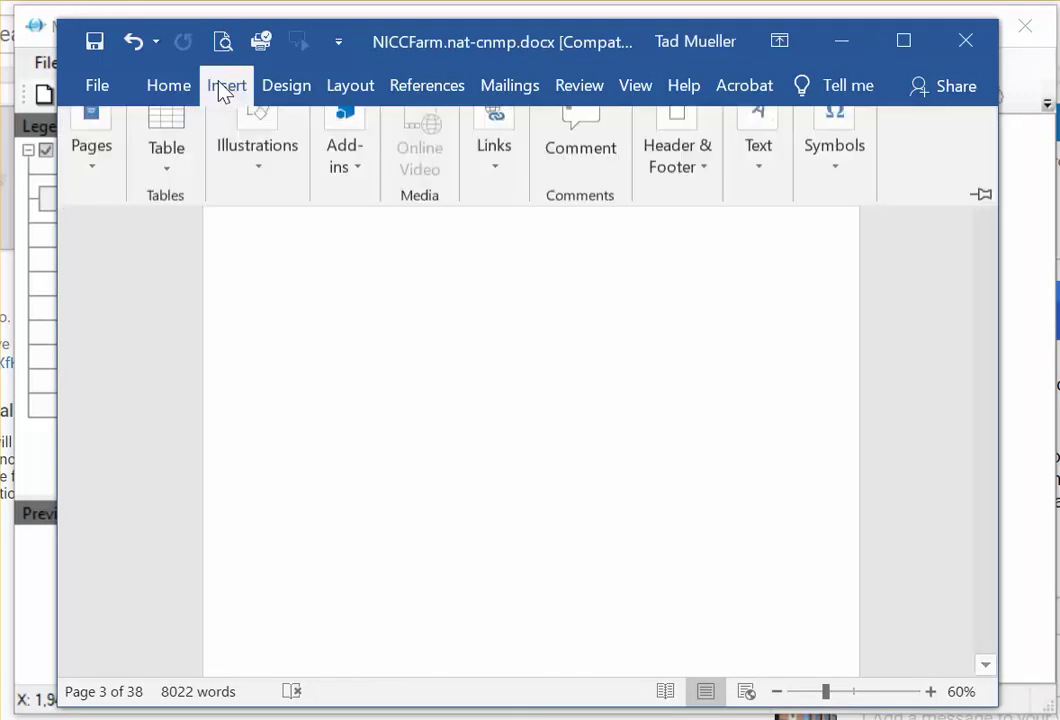
{"action": "left_click", "coordinate": [265, 195]}
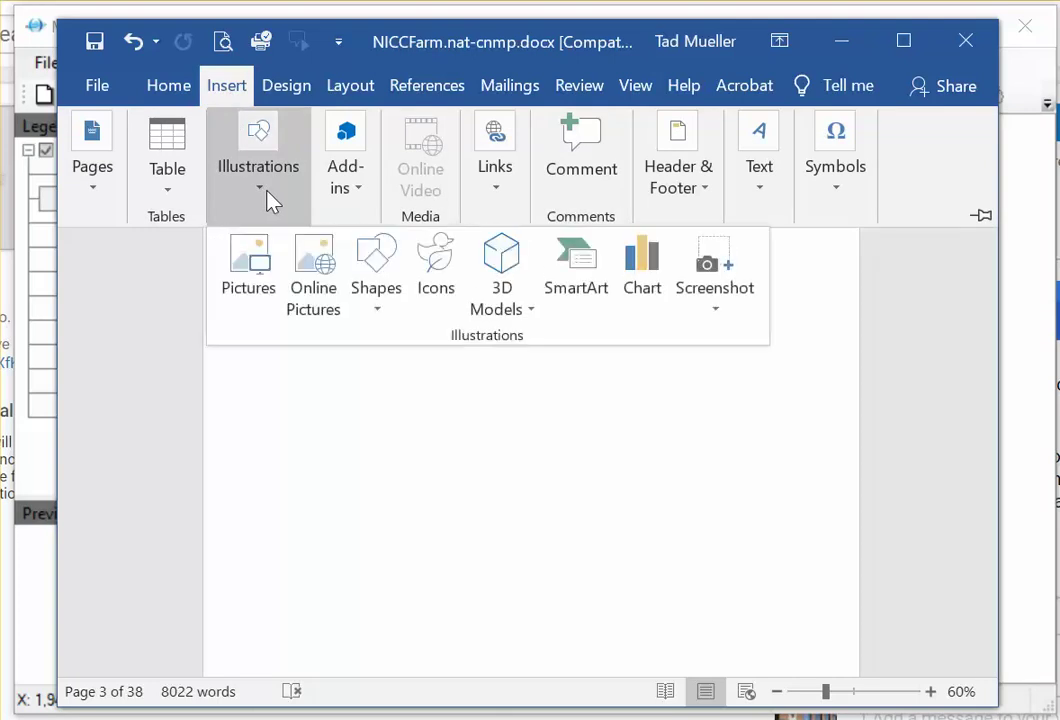
{"action": "left_click", "coordinate": [254, 280]}
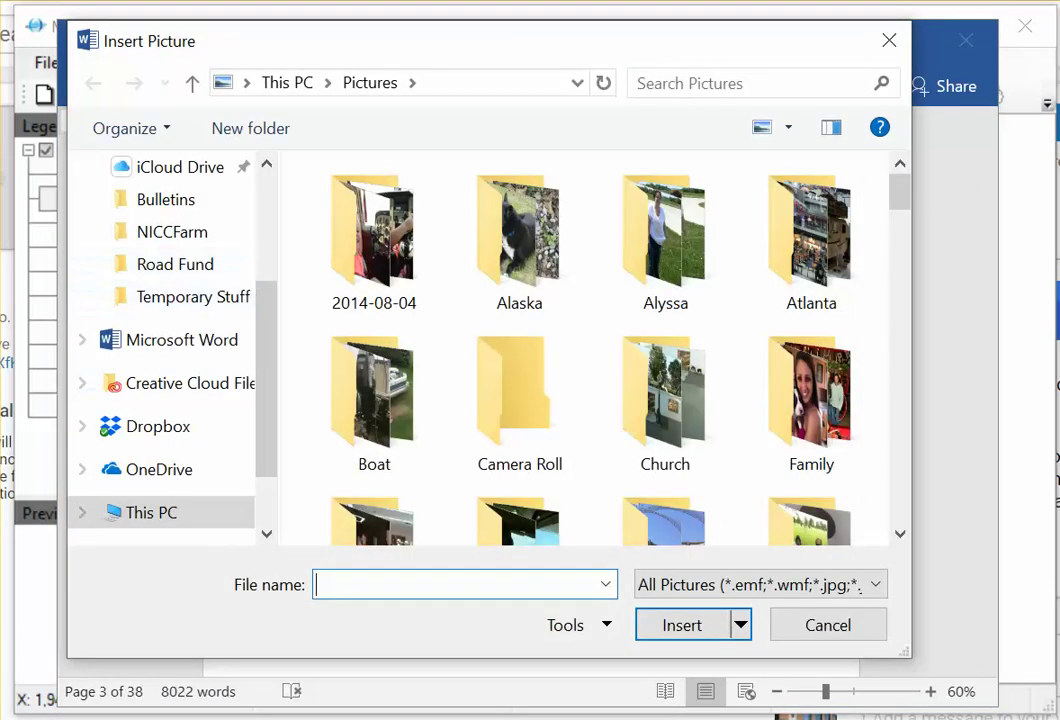
{"action": "left_click", "coordinate": [172, 231]}
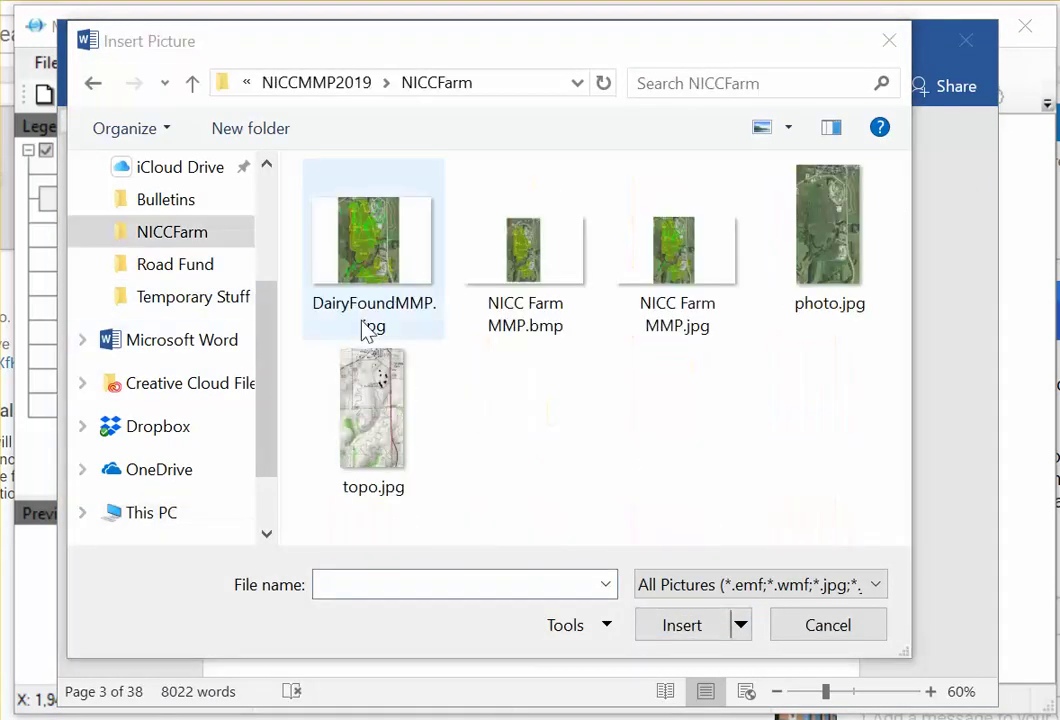
{"action": "left_click", "coordinate": [392, 268]}
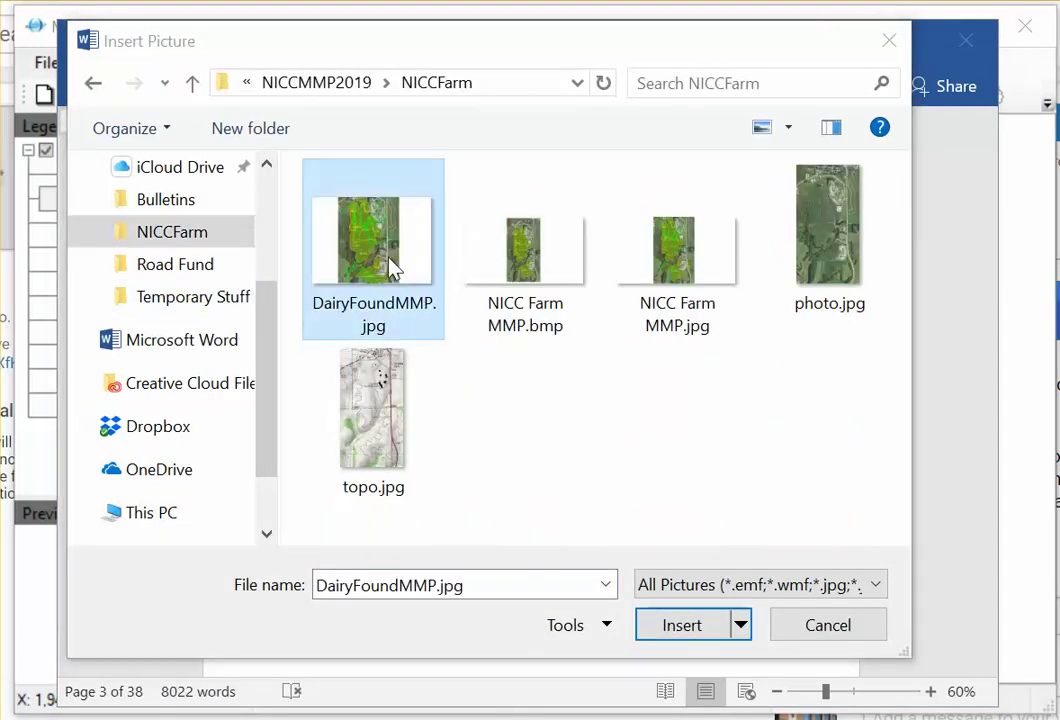
{"action": "left_click", "coordinate": [696, 630]}
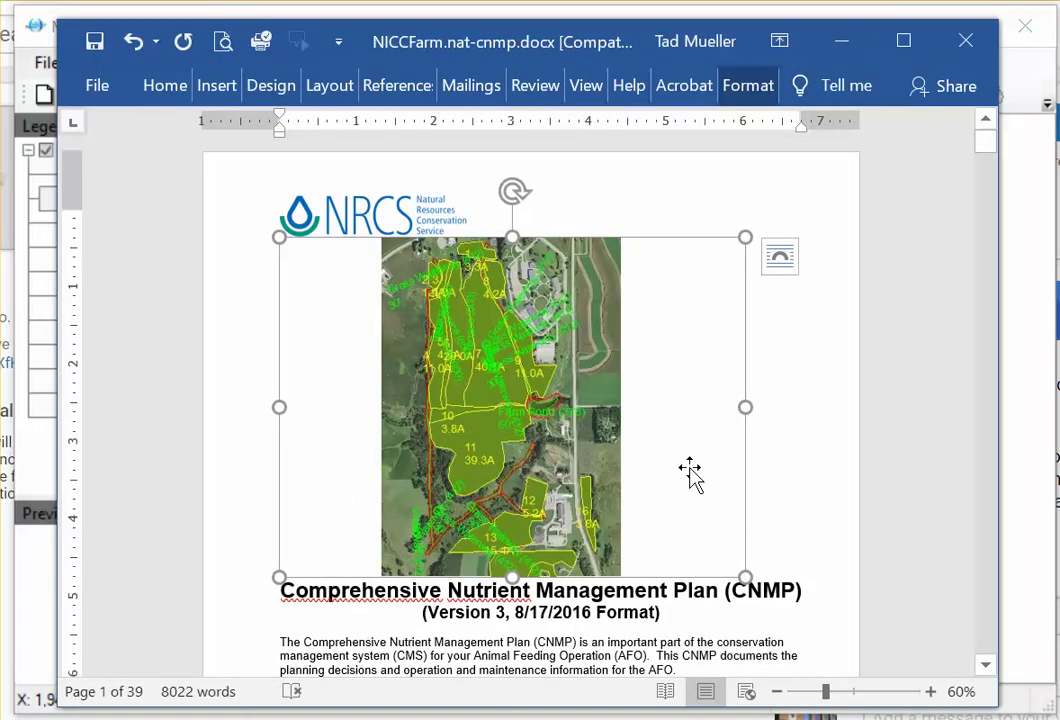
Undo the cover-page picture and paste the farm map below the Section 1.1 farmstead maps heading.
{"action": "scroll", "coordinate": [690, 470], "scroll_direction": "down", "scroll_amount": 5}
{"action": "scroll", "coordinate": [691, 472], "scroll_direction": "up", "scroll_amount": 2}
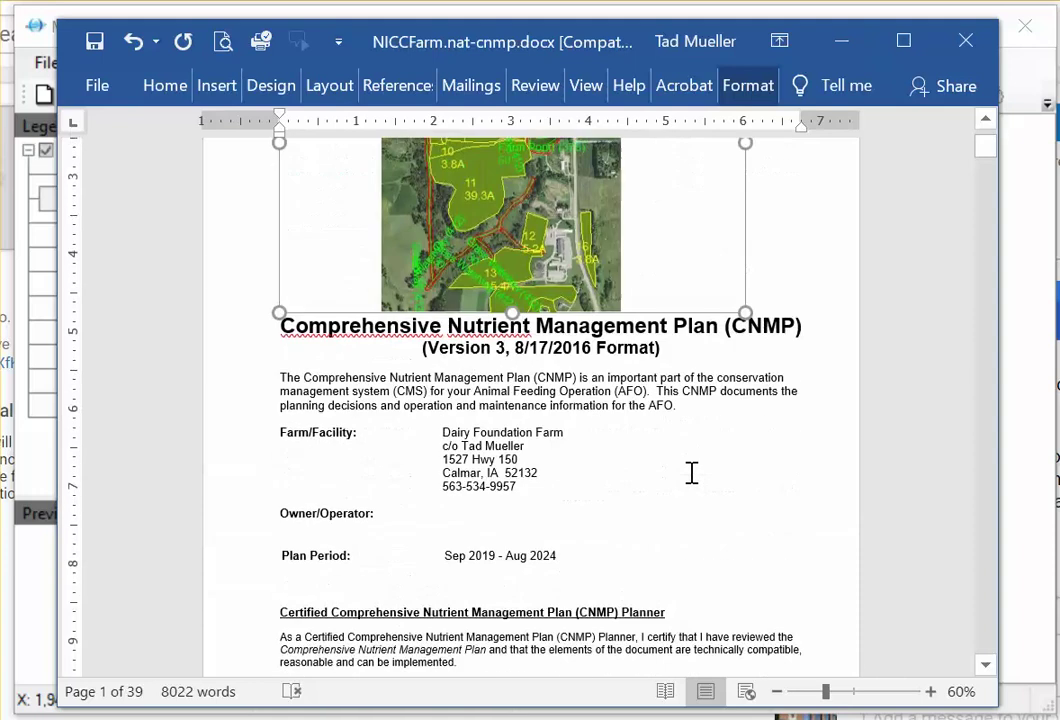
{"action": "left_click", "coordinate": [136, 47]}
{"action": "scroll", "coordinate": [566, 433], "scroll_direction": "down", "scroll_amount": 8}
{"action": "scroll", "coordinate": [575, 468], "scroll_direction": "down", "scroll_amount": 10}
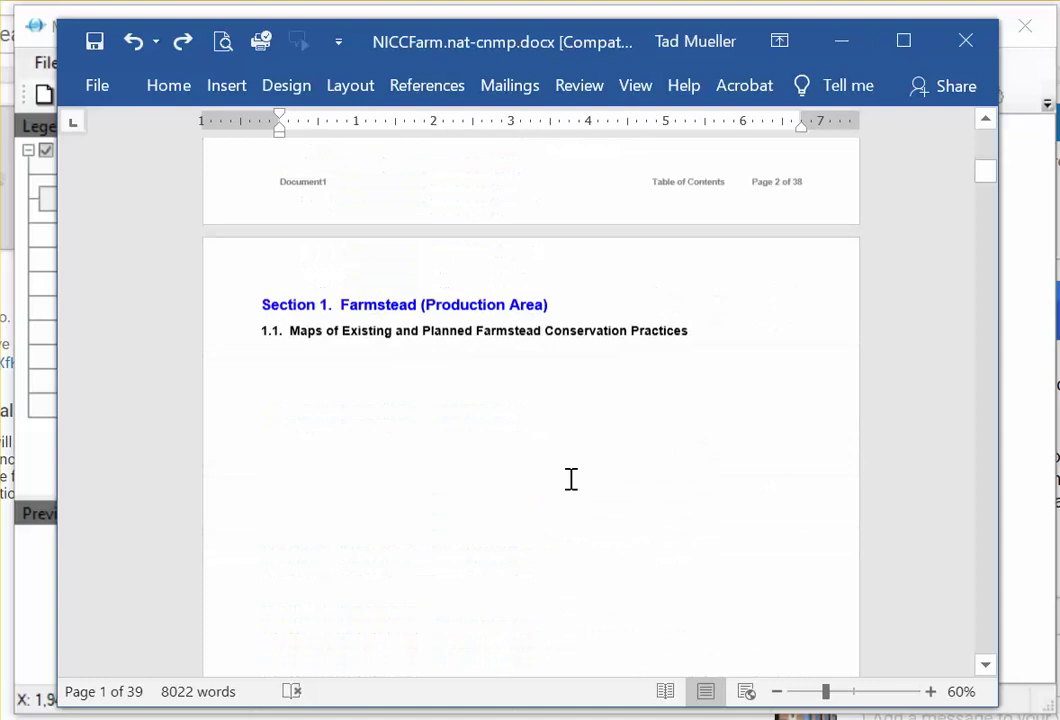
{"action": "left_click", "coordinate": [263, 358]}
{"action": "key", "text": "ctrl+v"}
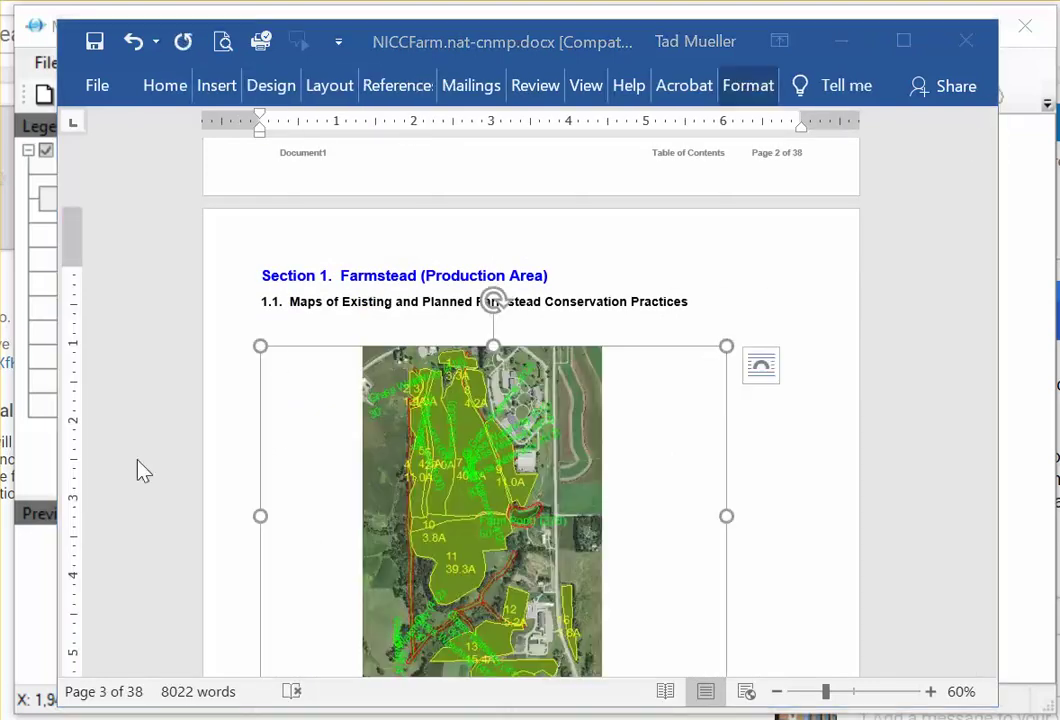
Scroll from Section 1.1 down to the Section 2.4 Predicted Soil Erosion tables on page 12.
{"action": "scroll", "coordinate": [785, 487], "scroll_direction": "down", "scroll_amount": 10}
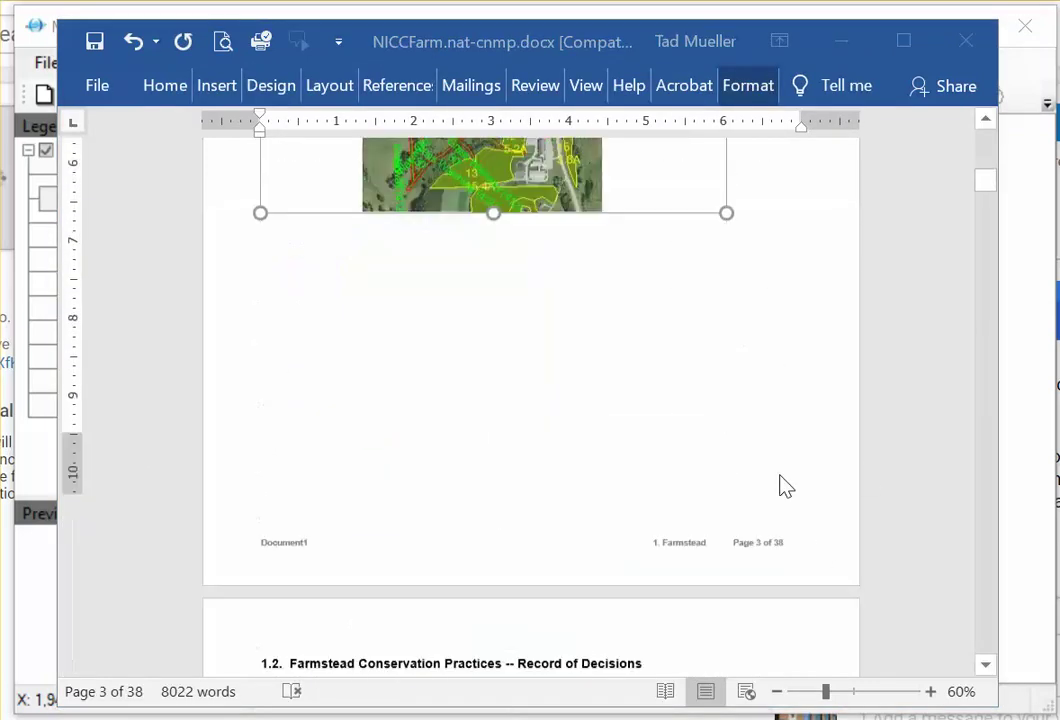
{"action": "scroll", "coordinate": [785, 487], "scroll_direction": "down", "scroll_amount": 10}
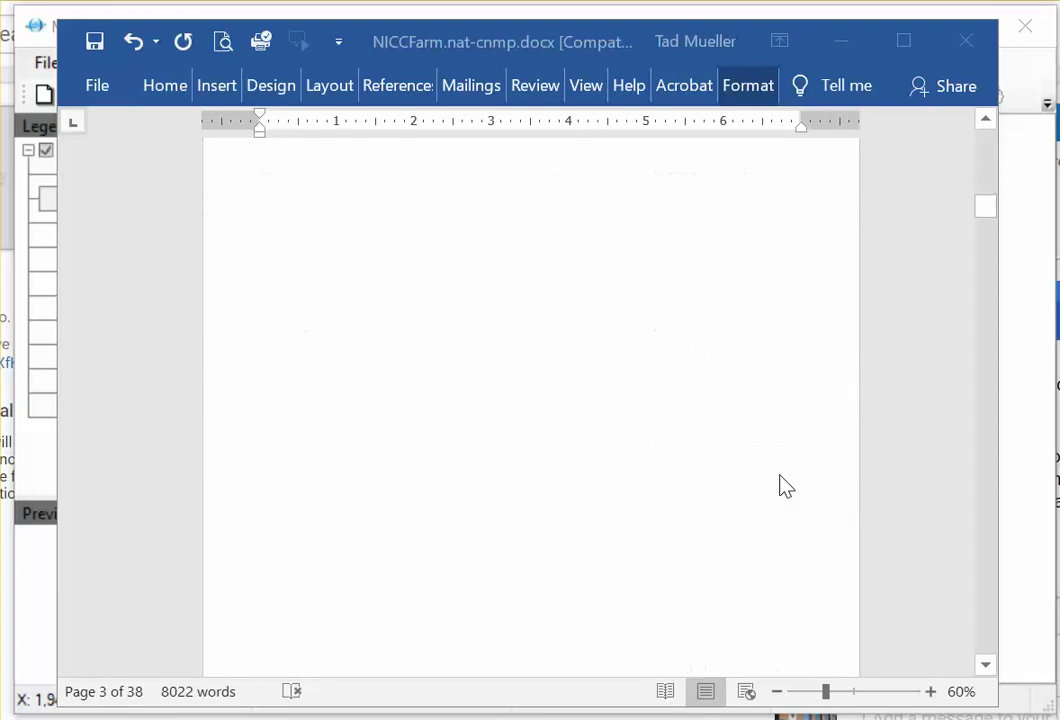
{"action": "scroll", "coordinate": [785, 487], "scroll_direction": "down", "scroll_amount": 10}
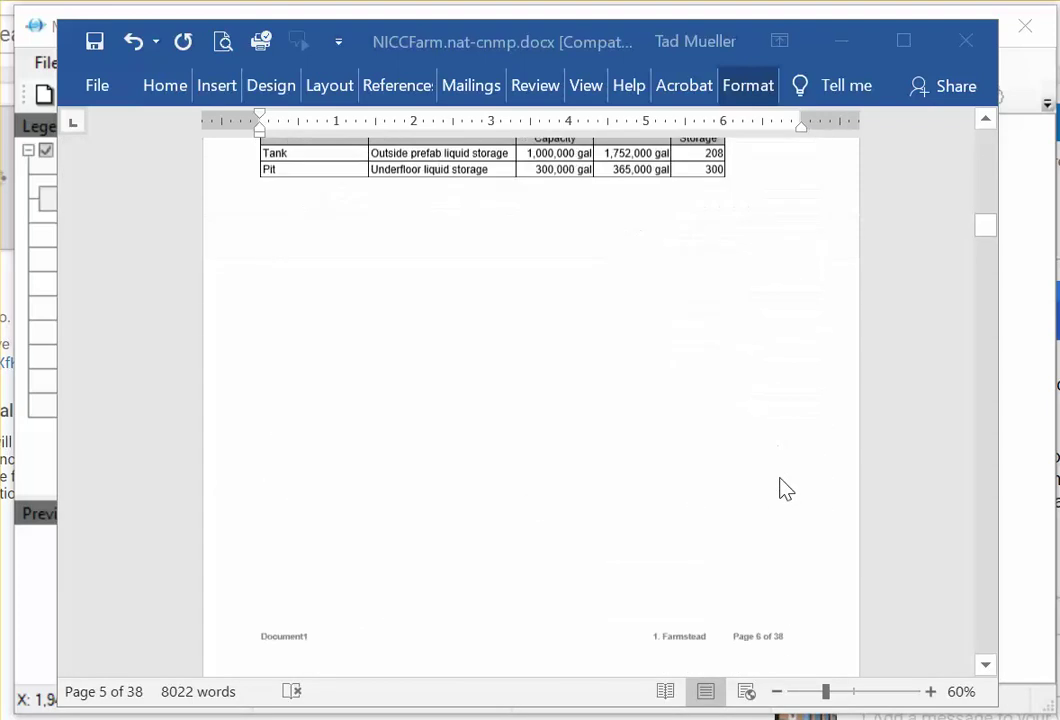
{"action": "scroll", "coordinate": [785, 487], "scroll_direction": "down", "scroll_amount": 10}
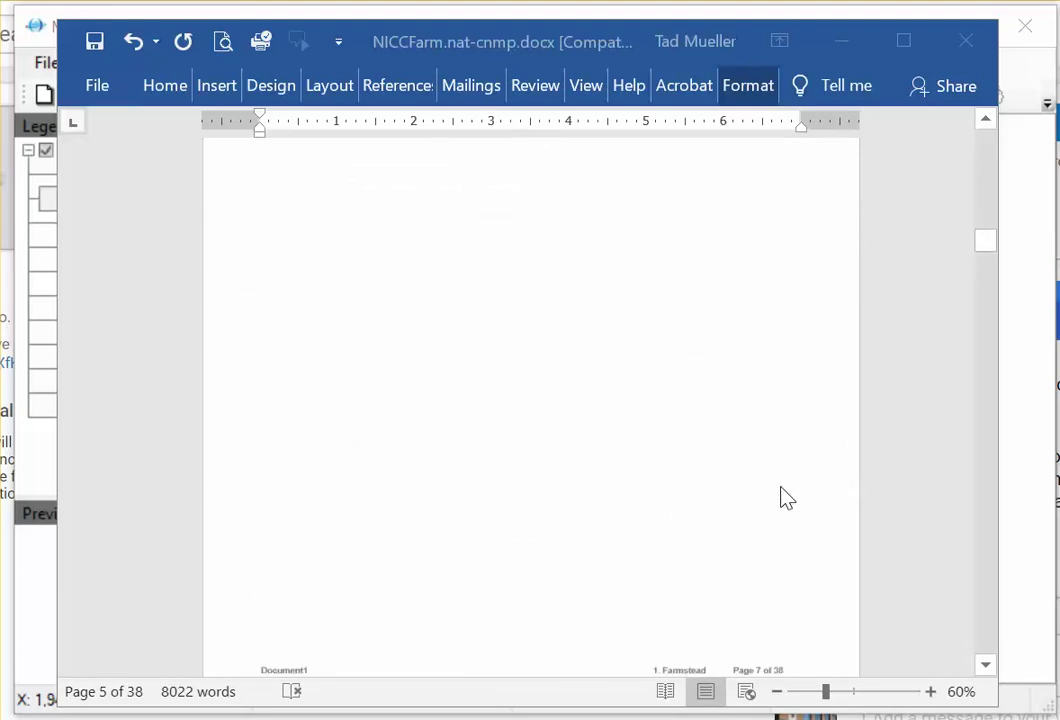
{"action": "scroll", "coordinate": [785, 497], "scroll_direction": "down", "scroll_amount": 10}
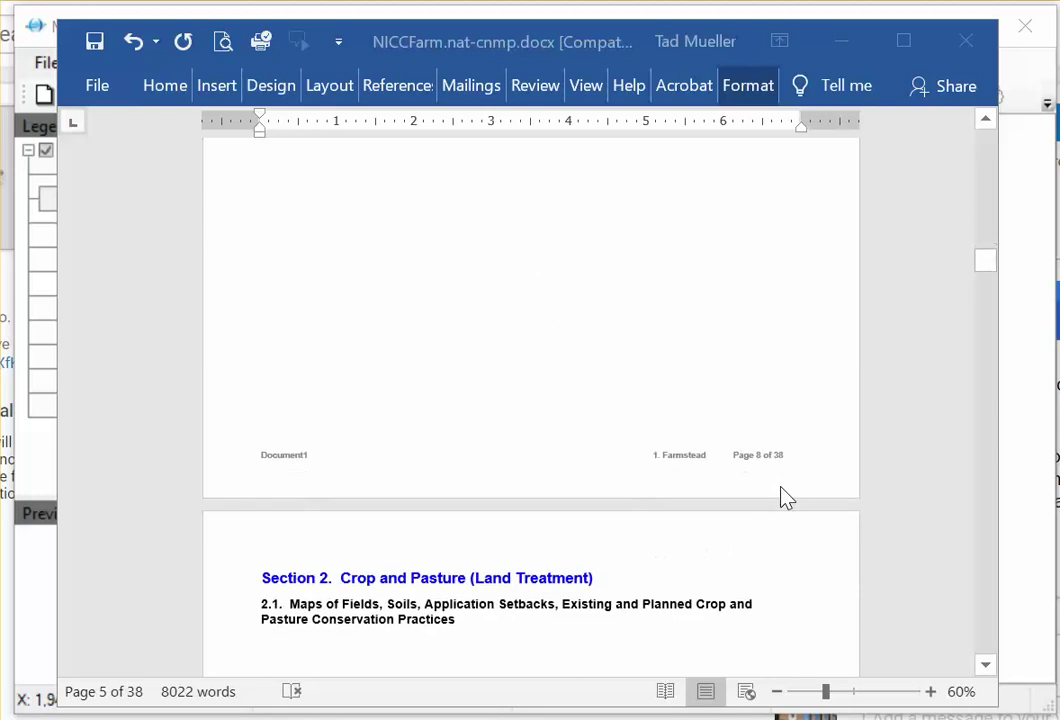
{"action": "scroll", "coordinate": [785, 502], "scroll_direction": "down", "scroll_amount": 10}
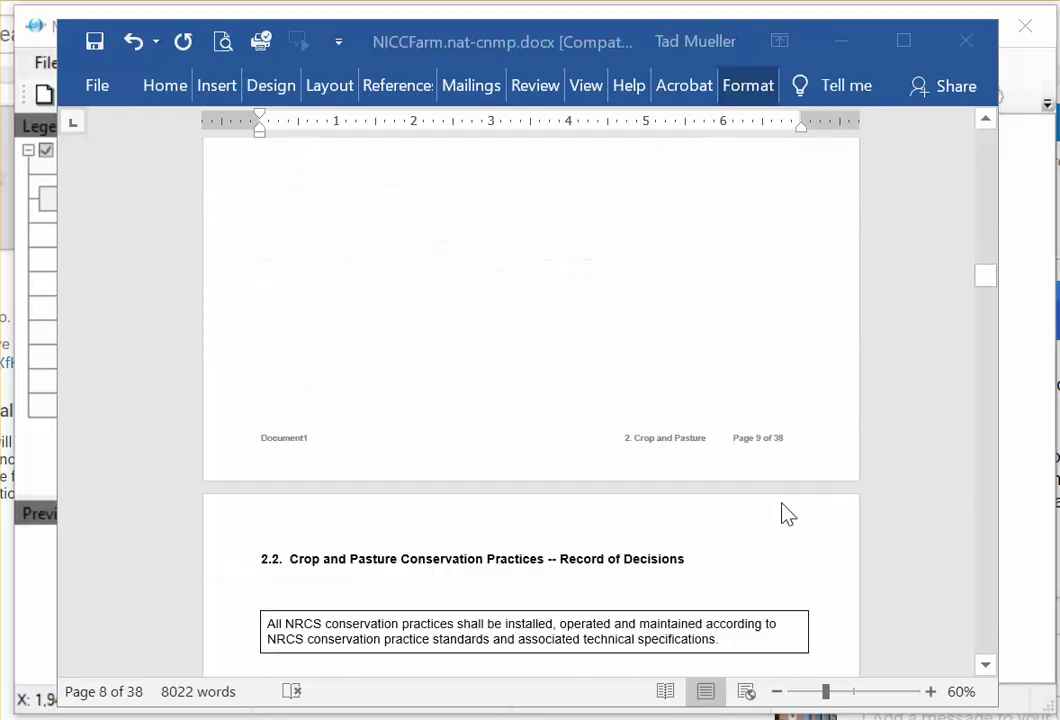
{"action": "scroll", "coordinate": [785, 518], "scroll_direction": "down", "scroll_amount": 1}
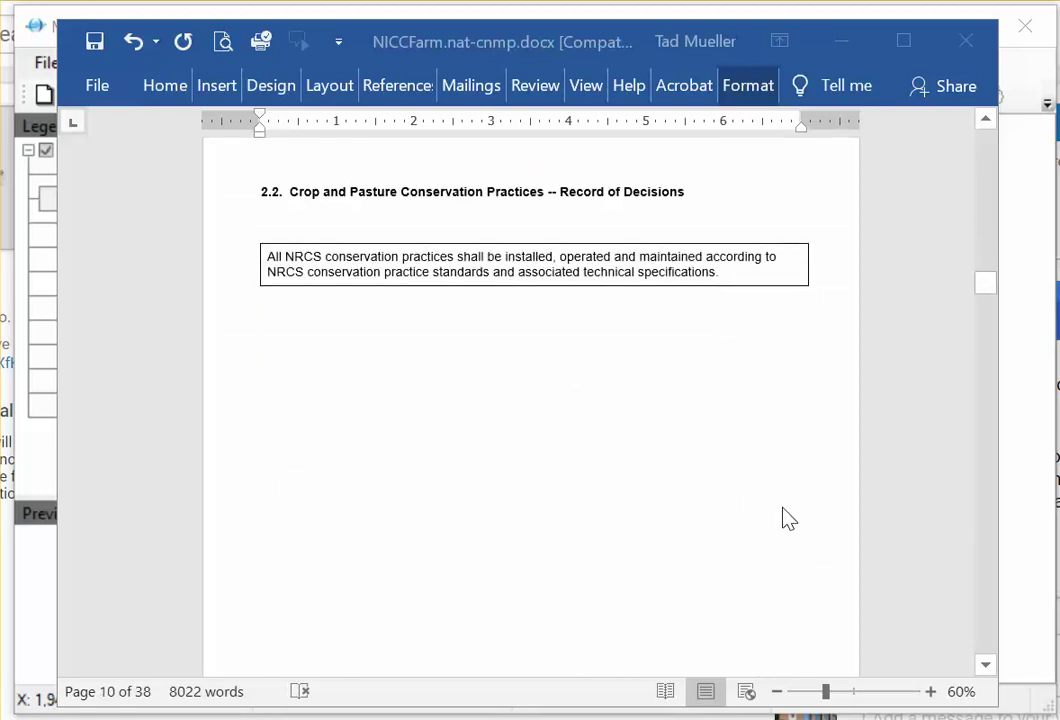
{"action": "scroll", "coordinate": [785, 518], "scroll_direction": "down", "scroll_amount": 8}
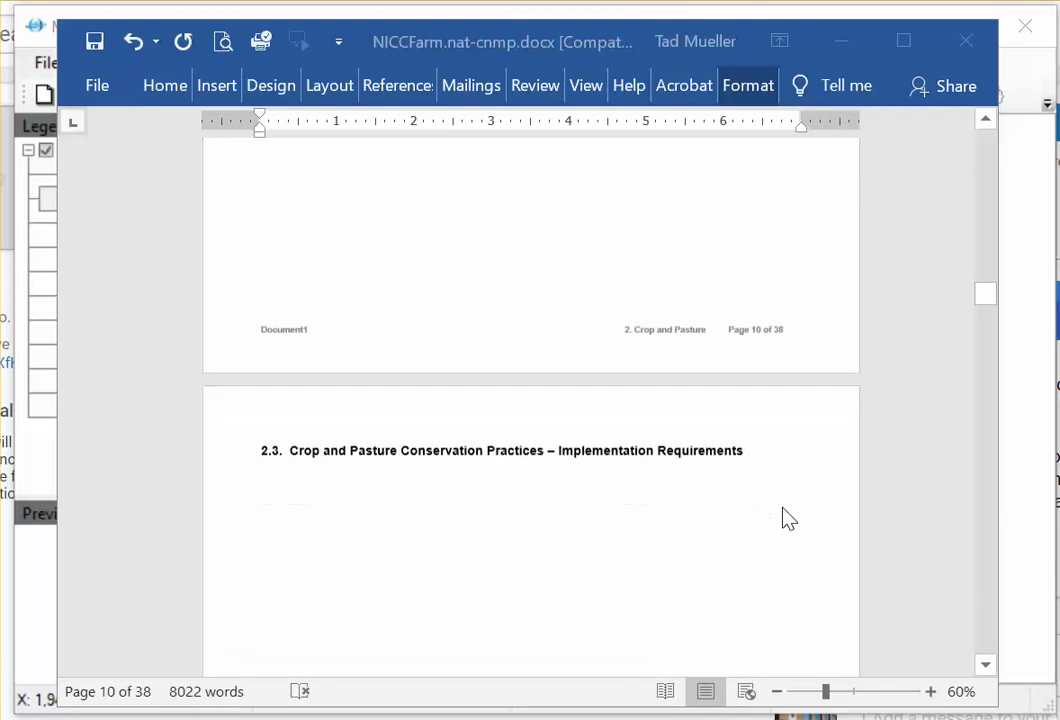
{"action": "scroll", "coordinate": [785, 518], "scroll_direction": "down", "scroll_amount": 10}
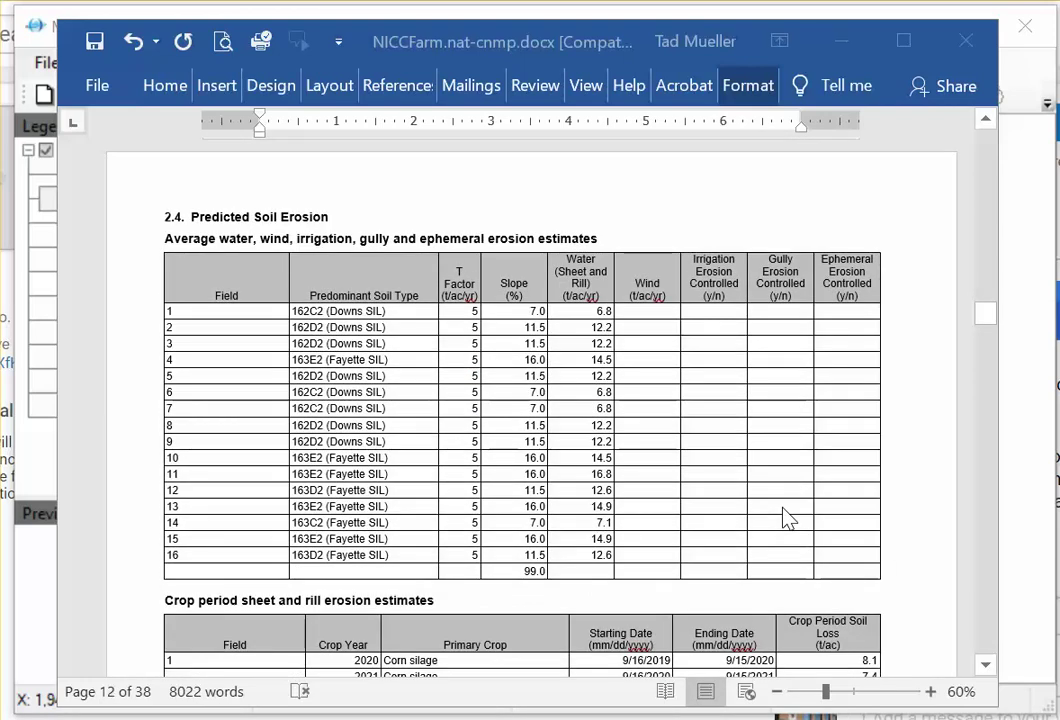
{"action": "scroll", "coordinate": [785, 518], "scroll_direction": "down", "scroll_amount": 3}
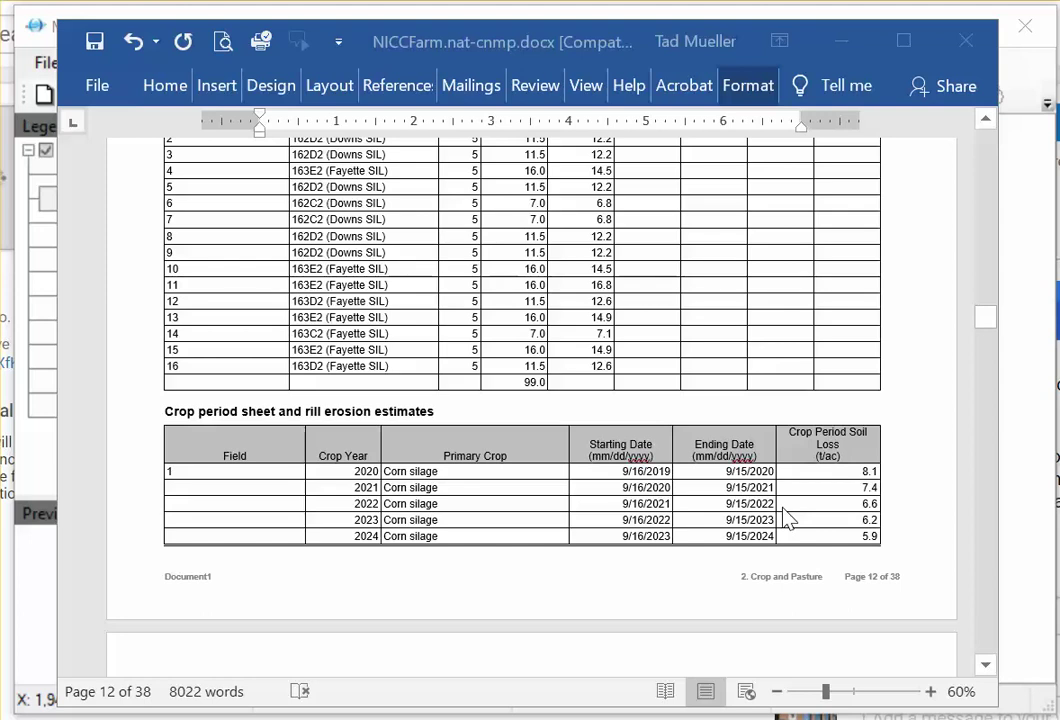